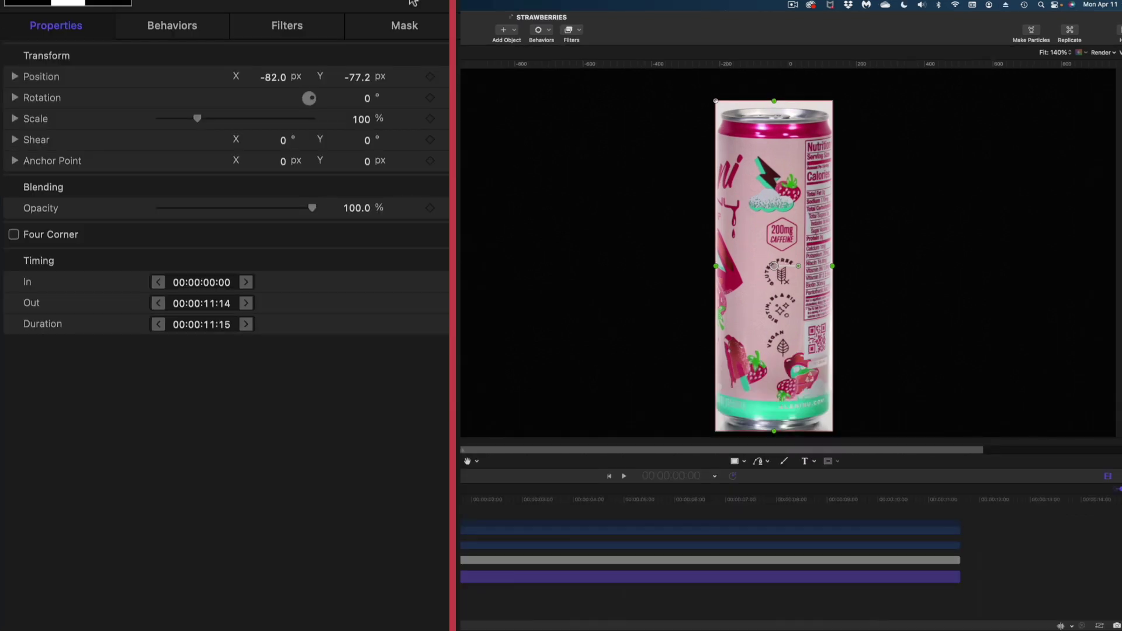
# Convert the rectangle mask to control points and add a control points keyframe at the start of the clip.
pyautogui.click(412, 23)
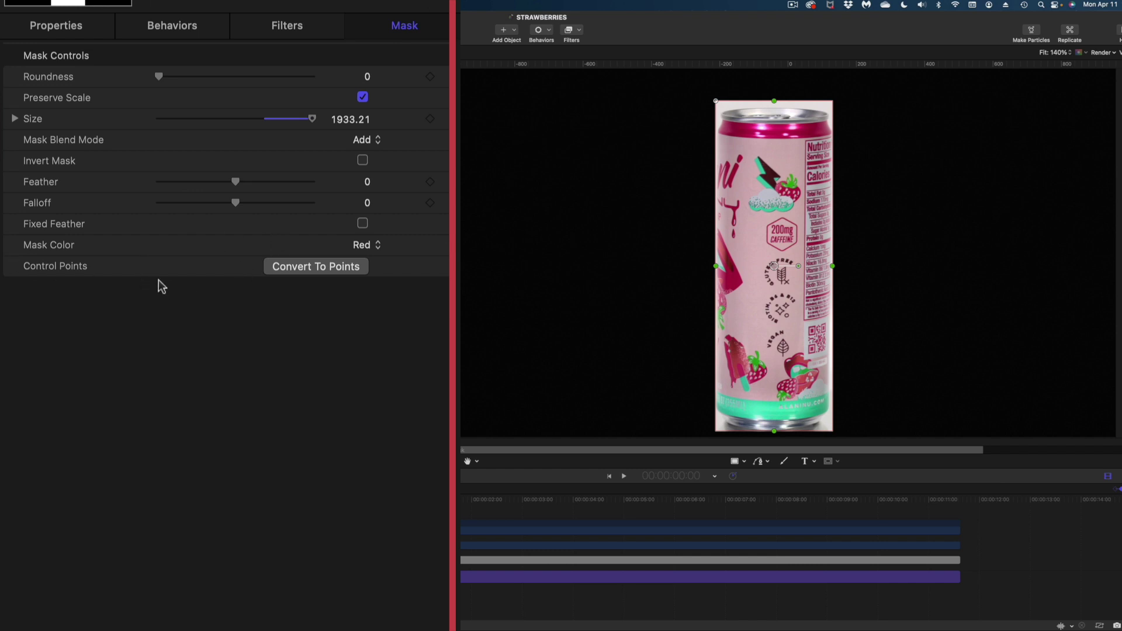
pyautogui.click(301, 265)
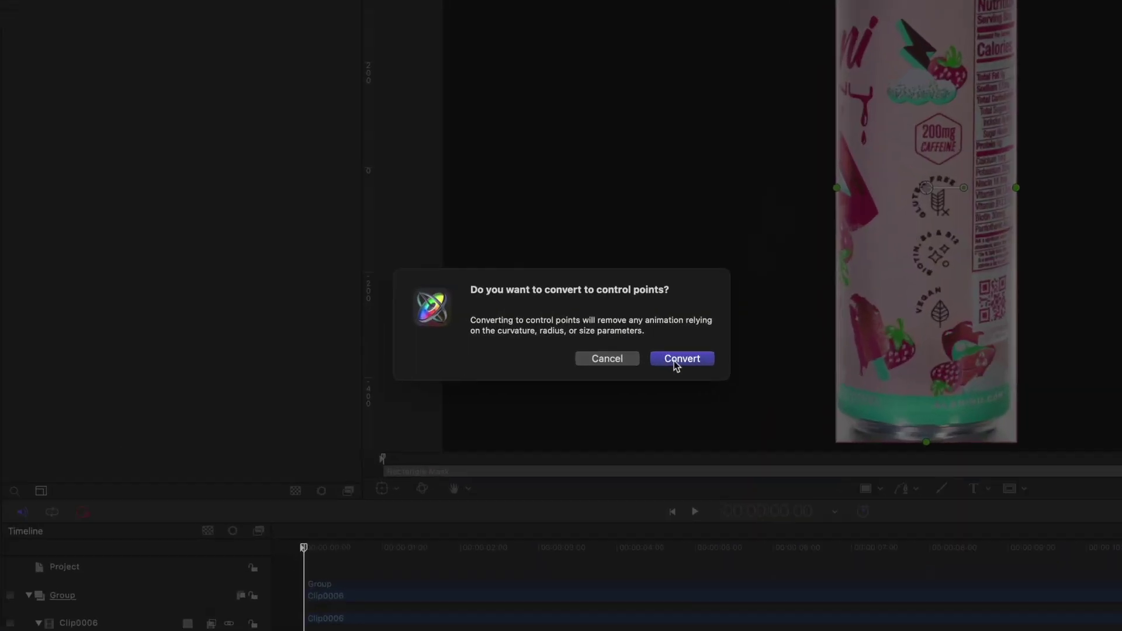
pyautogui.click(615, 377)
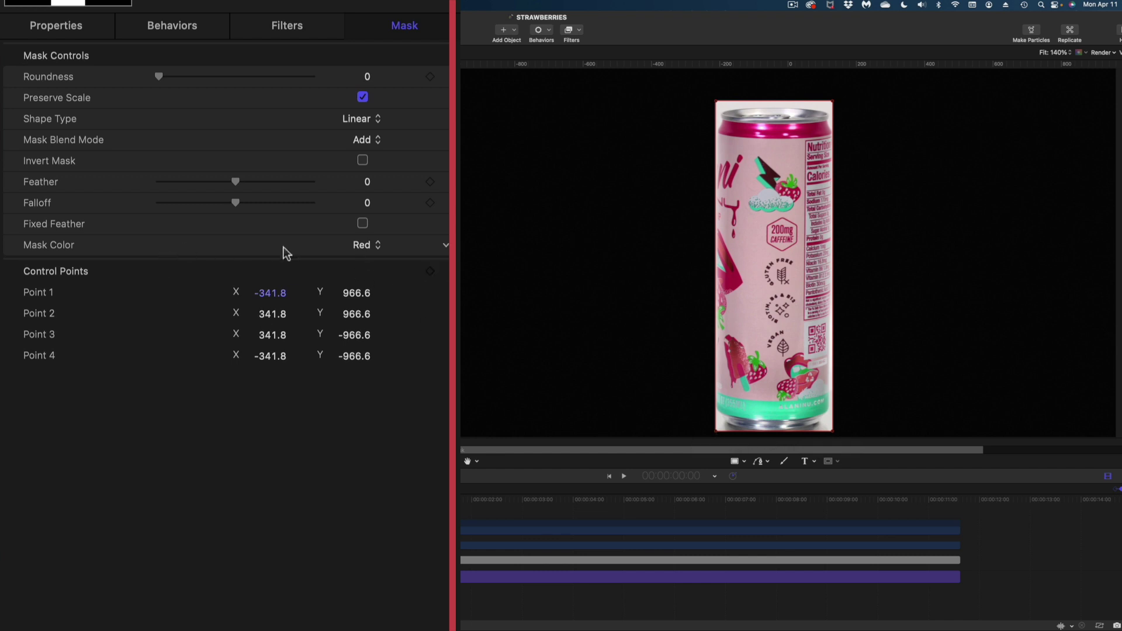
pyautogui.click(430, 271)
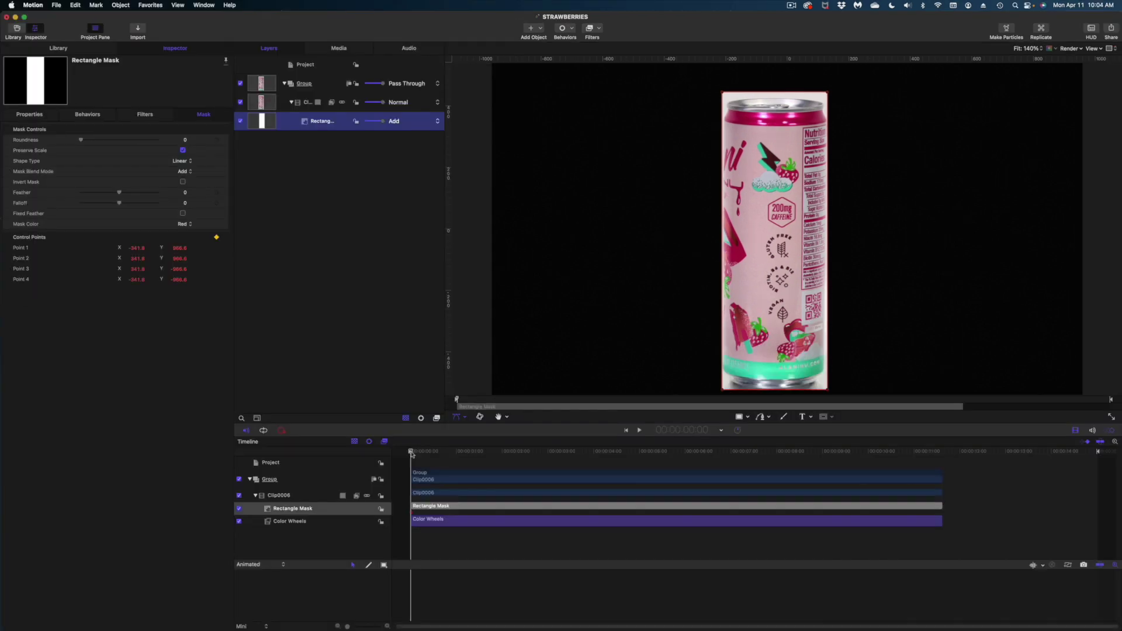
# Add a mask keyframe at frame 21 and adjust the mask's lower corners and upper-left corner to follow the can.
pyautogui.moveTo(411, 453); pyautogui.dragTo(451, 468)
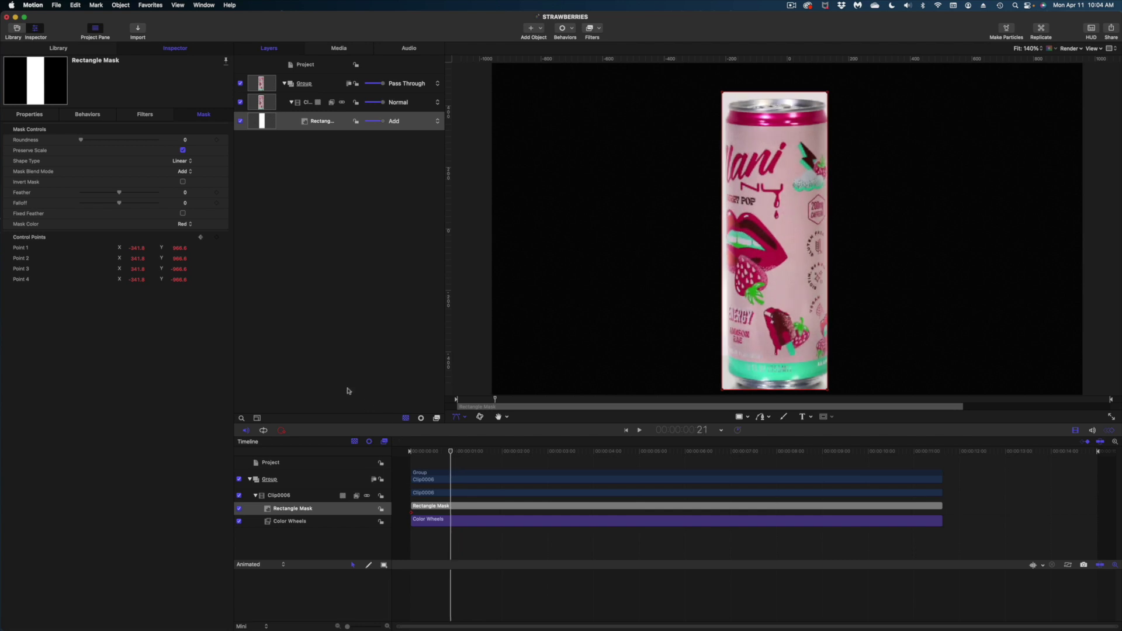
pyautogui.click(216, 237)
pyautogui.moveTo(827, 390); pyautogui.dragTo(832, 390)
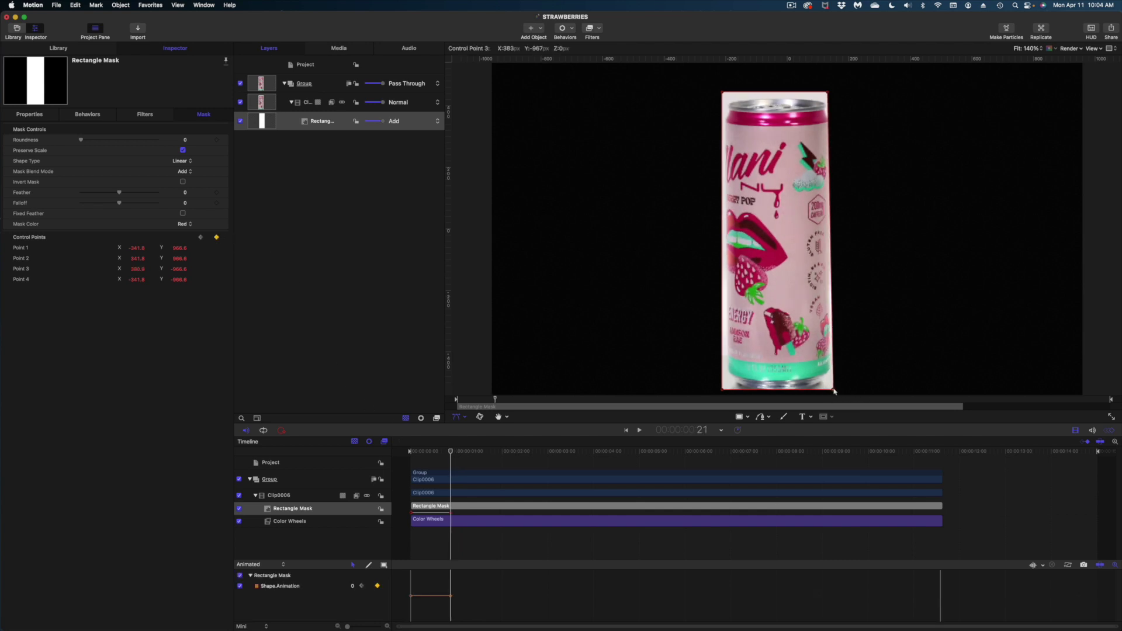
pyautogui.moveTo(724, 394); pyautogui.dragTo(729, 393)
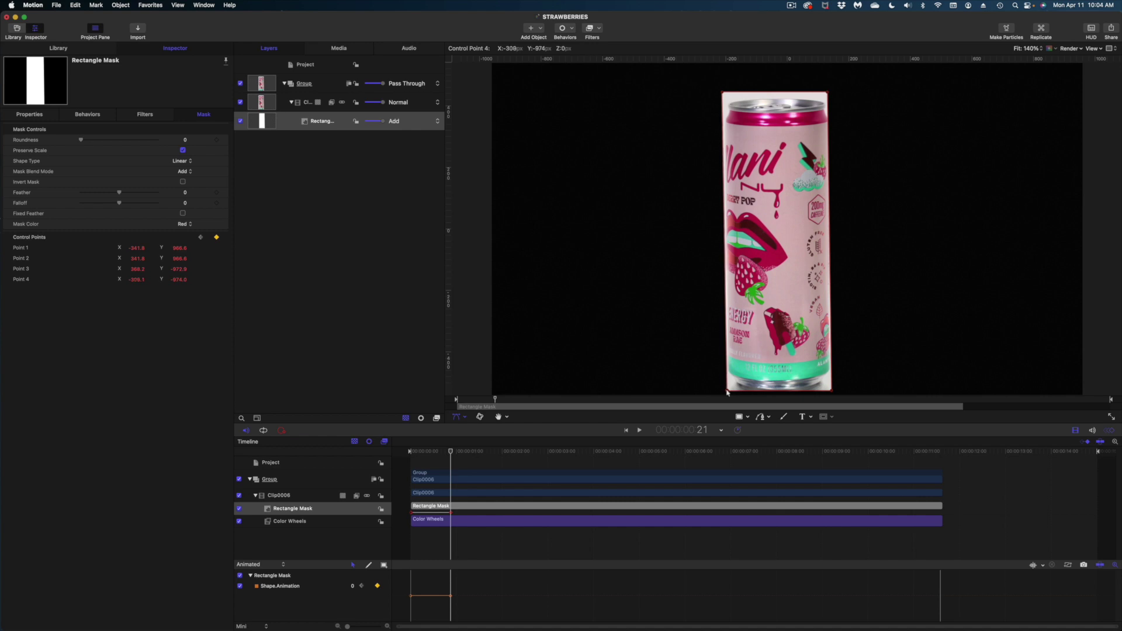
pyautogui.moveTo(723, 91); pyautogui.dragTo(723, 93)
# At 2:02, reshape all four mask corners to fit the shifted can.
pyautogui.press('space')
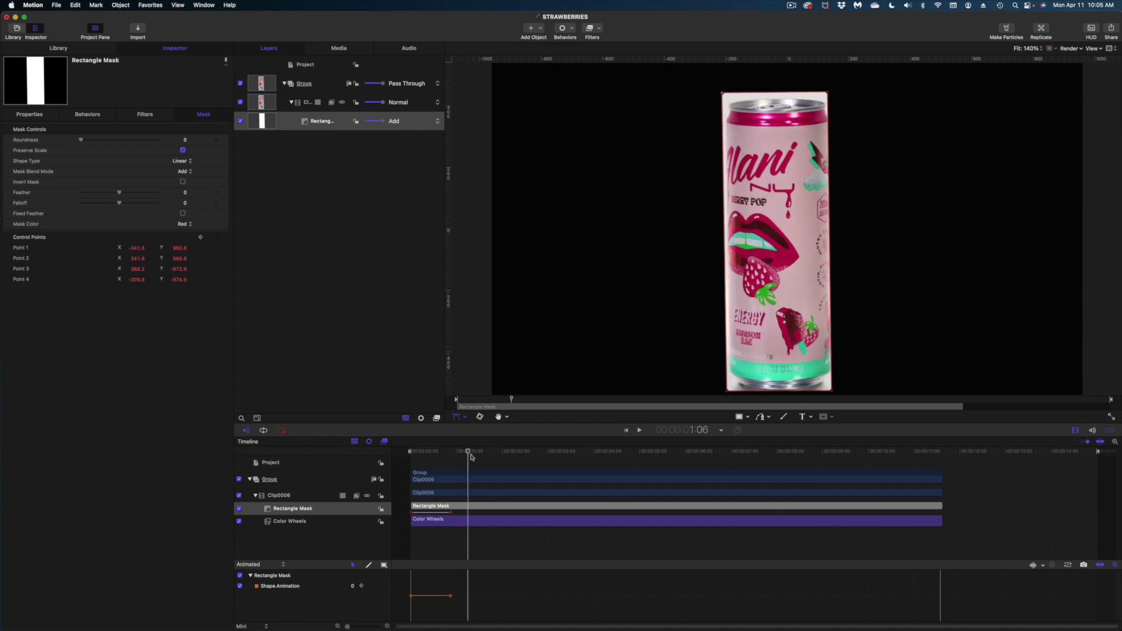
pyautogui.moveTo(831, 392); pyautogui.dragTo(841, 390)
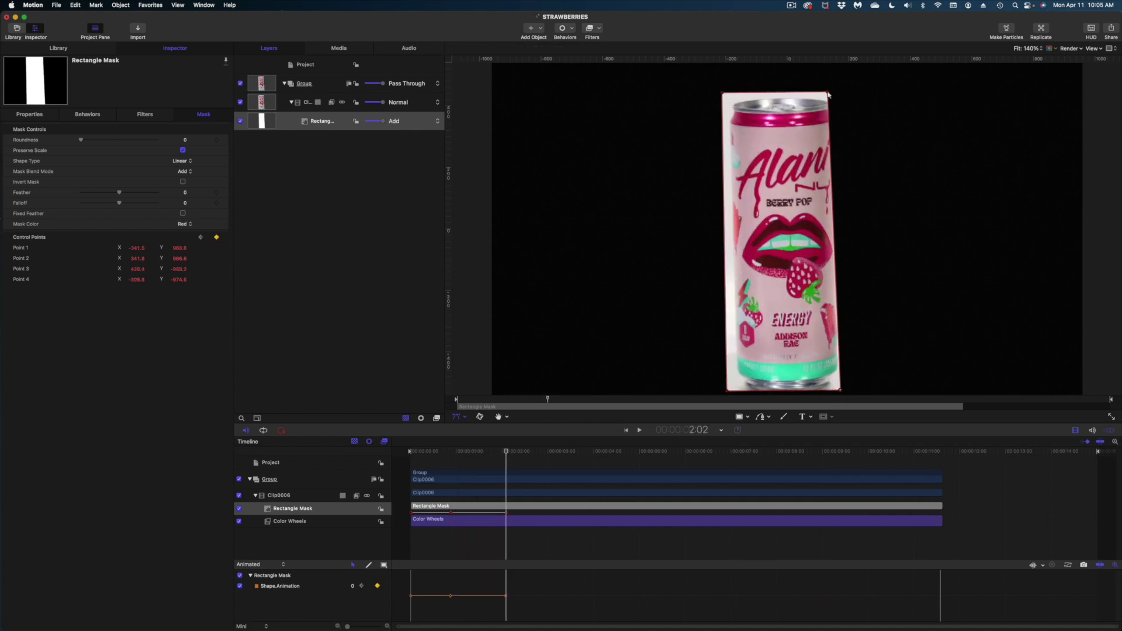
pyautogui.moveTo(827, 92); pyautogui.dragTo(836, 92)
pyautogui.moveTo(724, 93); pyautogui.dragTo(731, 97)
pyautogui.moveTo(726, 390); pyautogui.dragTo(736, 391)
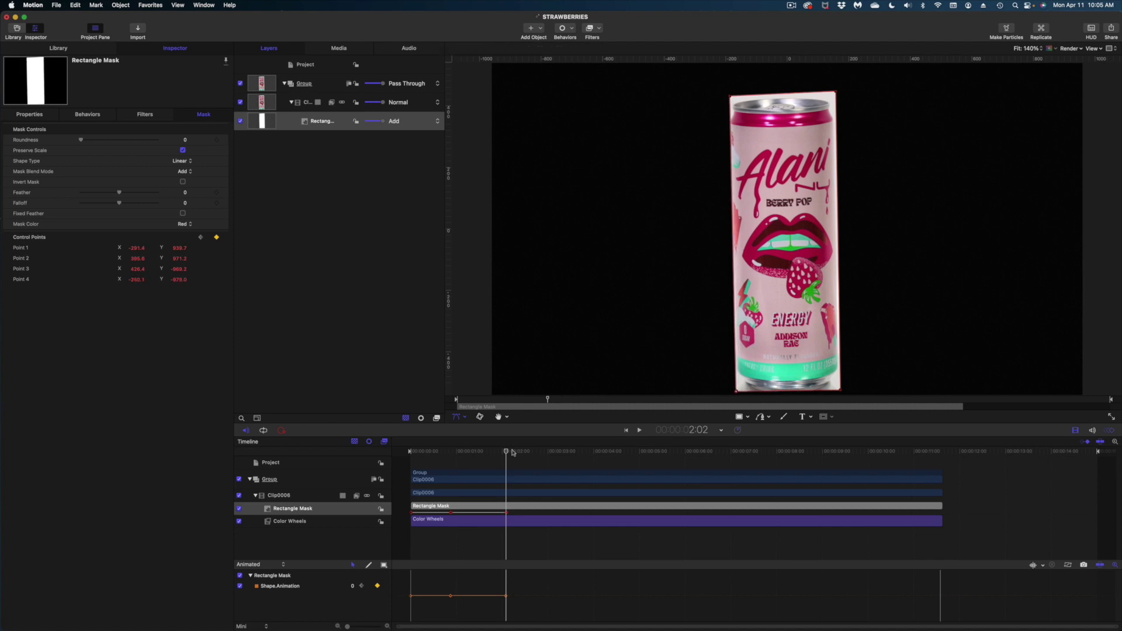
# At 3:16, refit the mask's lower corners around the can, try nudging the upper-left corner, and undo the last adjustment.
pyautogui.moveTo(570, 452); pyautogui.dragTo(578, 451)
pyautogui.moveTo(840, 391); pyautogui.dragTo(846, 391)
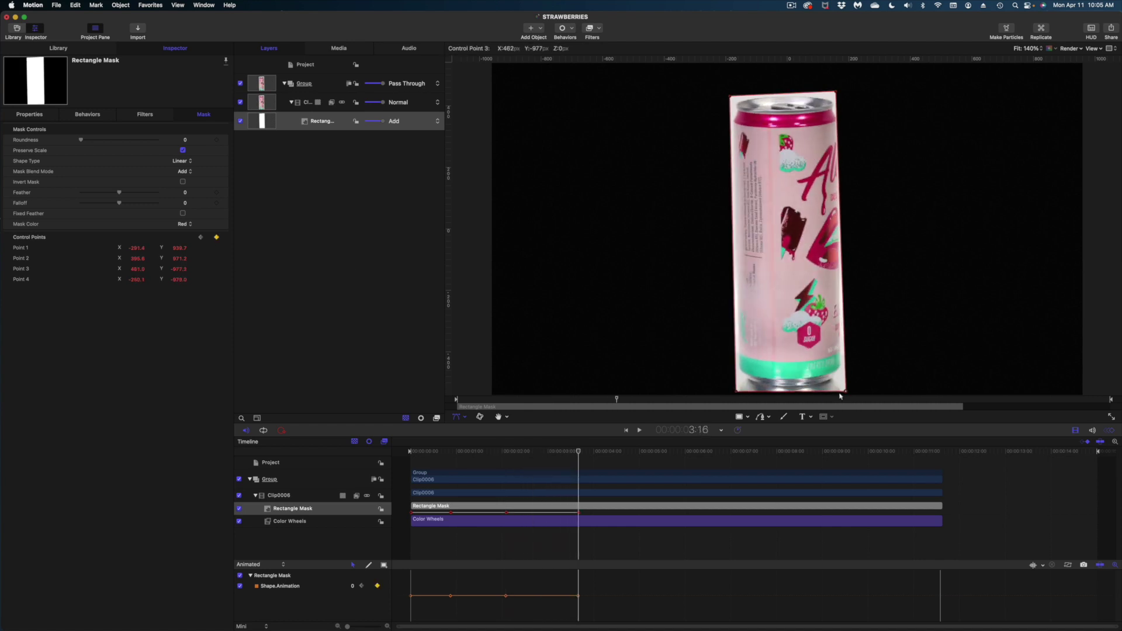
pyautogui.moveTo(735, 392); pyautogui.dragTo(739, 392)
pyautogui.moveTo(731, 97); pyautogui.dragTo(732, 97)
pyautogui.press('super+z')
# Add a mask keyframe at 5:01 and reposition all four corners around the can.
pyautogui.moveTo(578, 452); pyautogui.dragTo(641, 451)
pyautogui.click(216, 237)
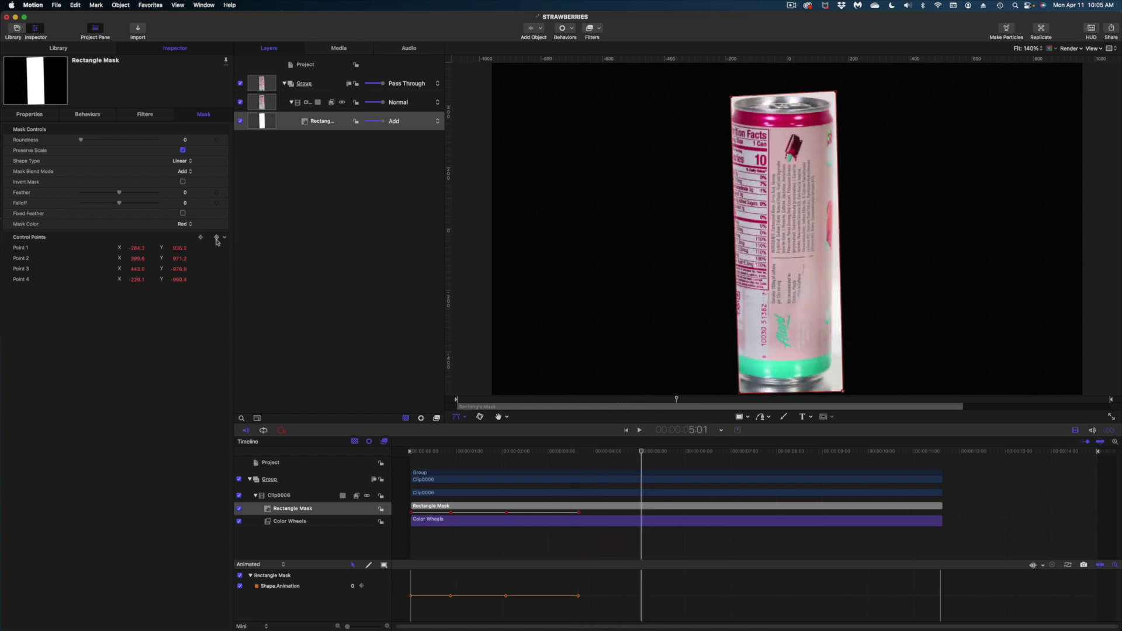
pyautogui.moveTo(739, 393); pyautogui.dragTo(728, 391)
pyautogui.moveTo(729, 94); pyautogui.dragTo(727, 93)
pyautogui.moveTo(844, 392); pyautogui.dragTo(836, 392)
pyautogui.moveTo(837, 92); pyautogui.dragTo(840, 108)
# Trim the end of Clip0006 to just after the last mask keyframe, with the mask and Color Wheels shortened along with it.
pyautogui.moveTo(543, 453); pyautogui.dragTo(647, 468)
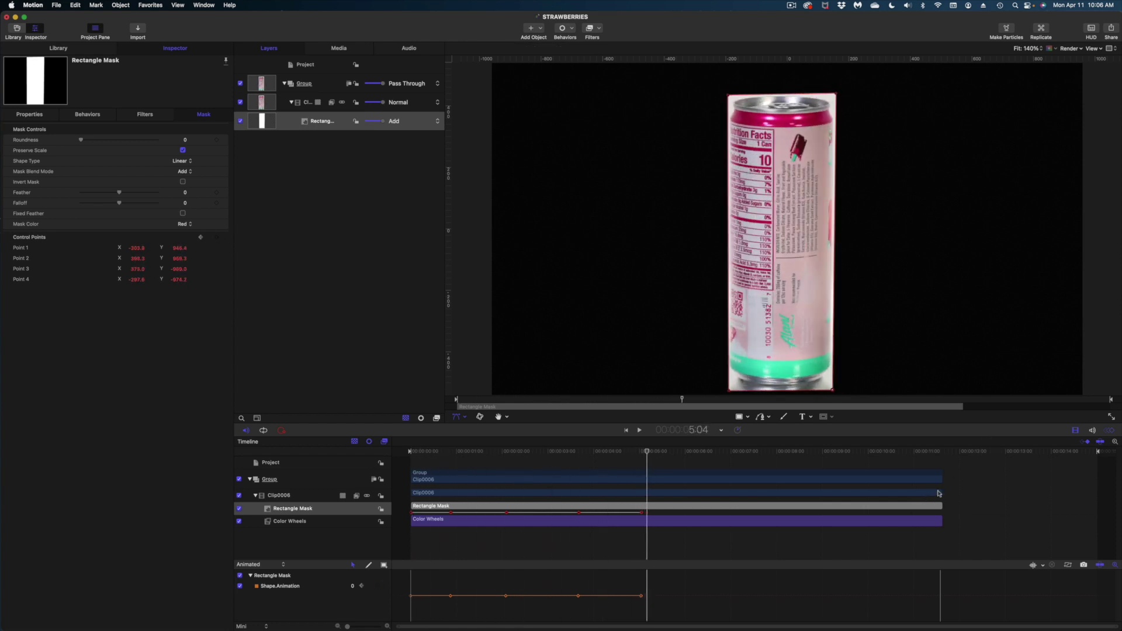
pyautogui.moveTo(940, 490); pyautogui.dragTo(643, 546)
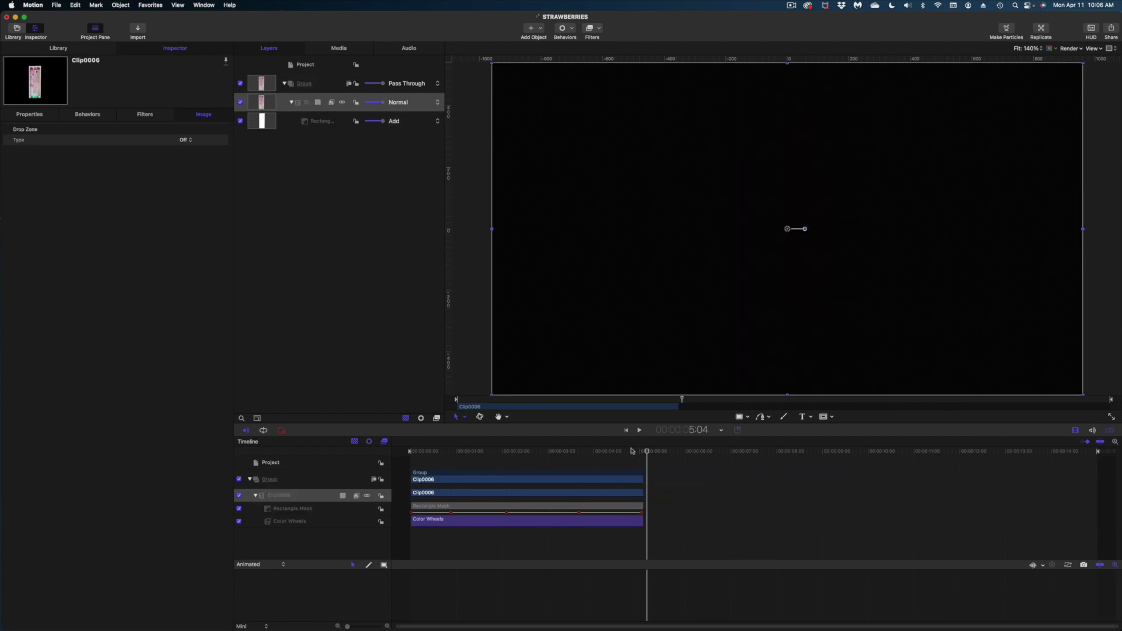
pyautogui.moveTo(633, 451); pyautogui.dragTo(426, 451)
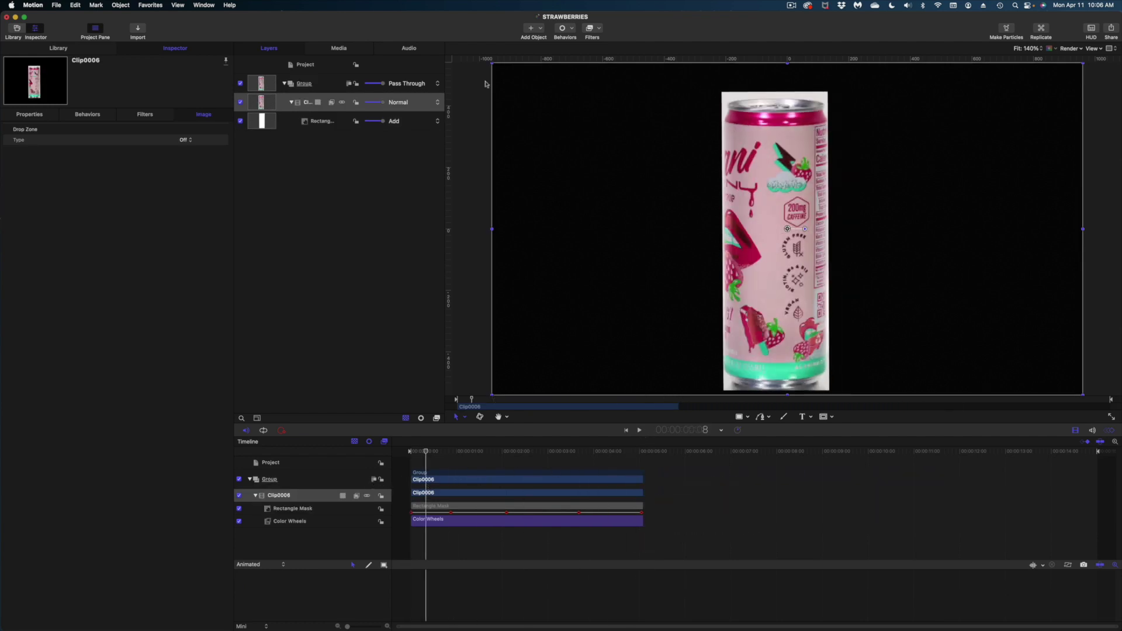
# Set the rectangle mask's Feather to 10 and preview the masked can at different times.
pyautogui.click(311, 124)
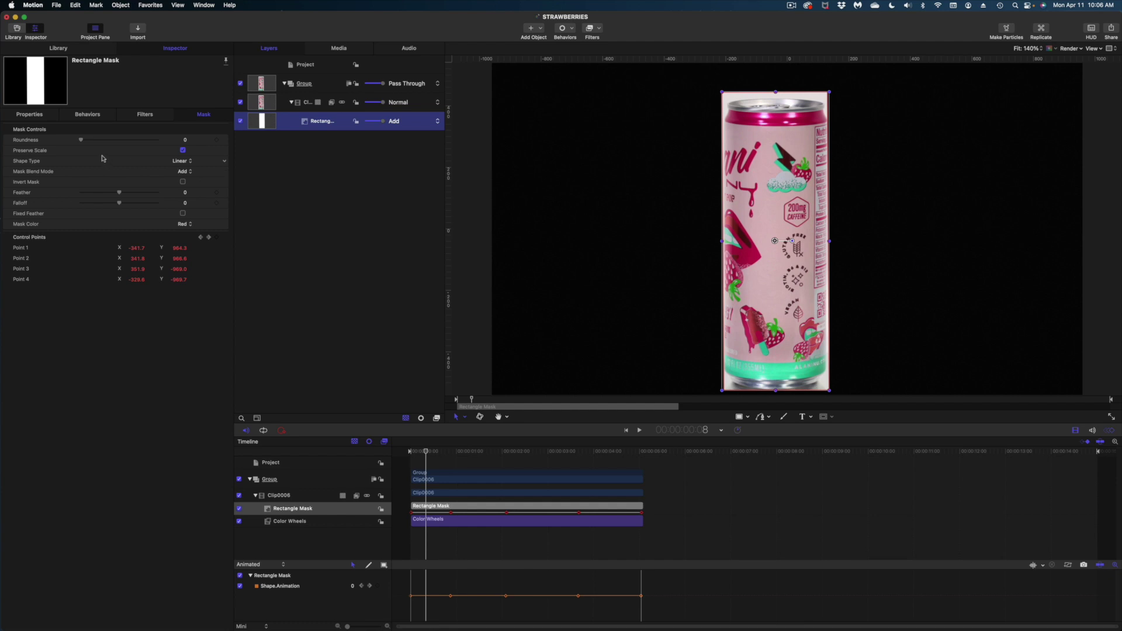
pyautogui.moveTo(122, 194); pyautogui.dragTo(126, 195)
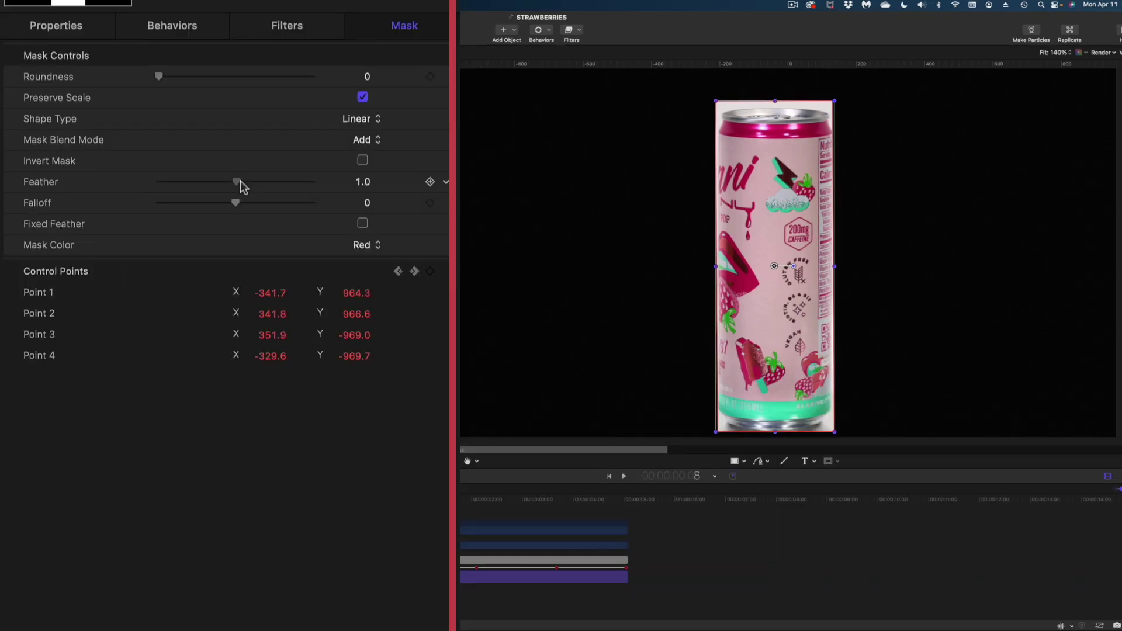
pyautogui.moveTo(249, 187); pyautogui.dragTo(236, 193)
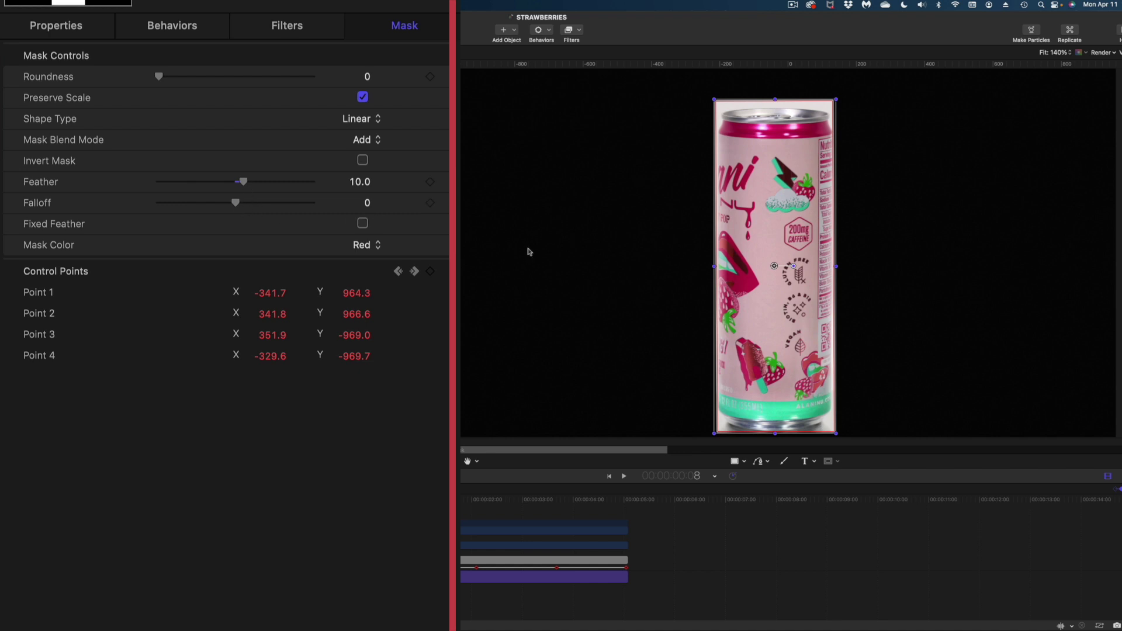
pyautogui.click(574, 503)
pyautogui.click(962, 258)
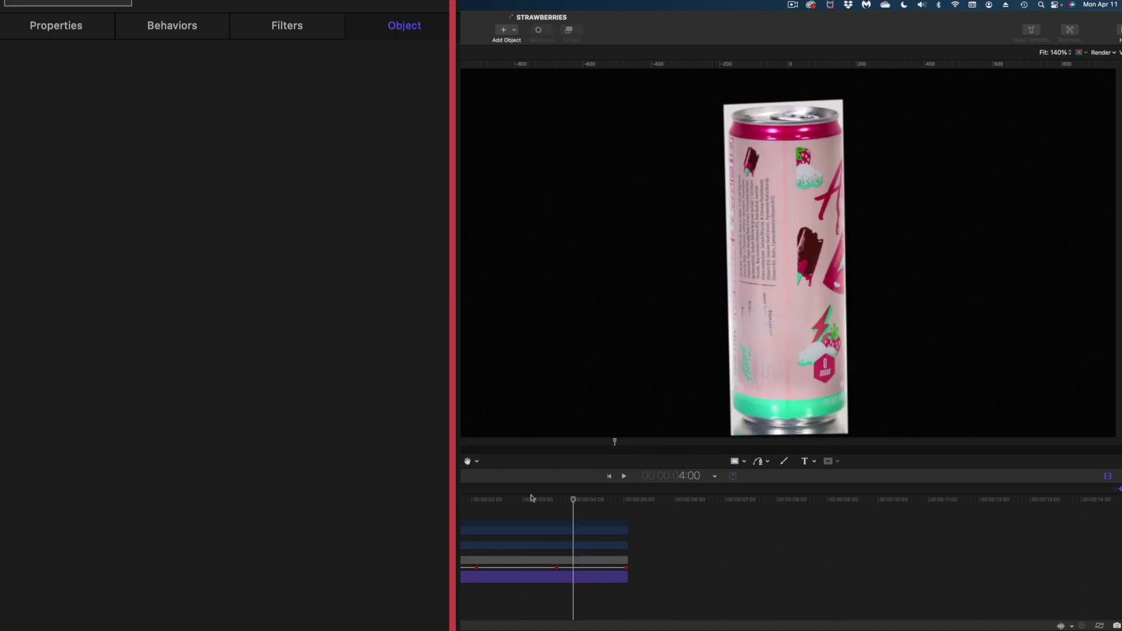
pyautogui.moveTo(517, 503); pyautogui.dragTo(462, 512)
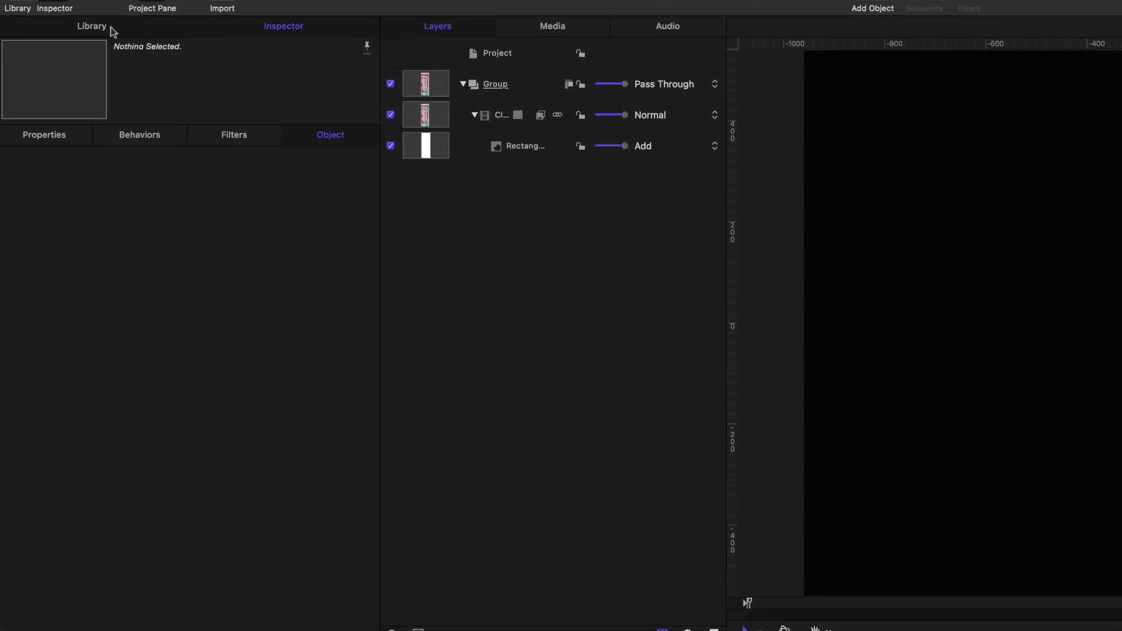
# Add a Color Solid generator behind the can clip and match its color to the backdrop at the can's upper-left edge.
pyautogui.click(71, 49)
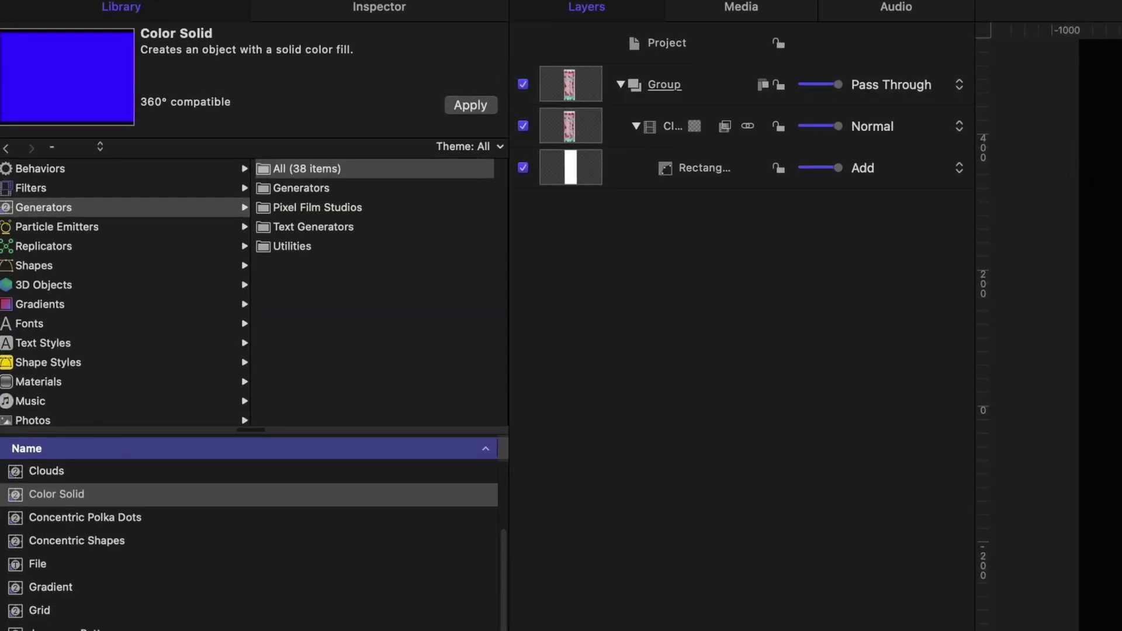
pyautogui.moveTo(35, 504); pyautogui.dragTo(679, 111)
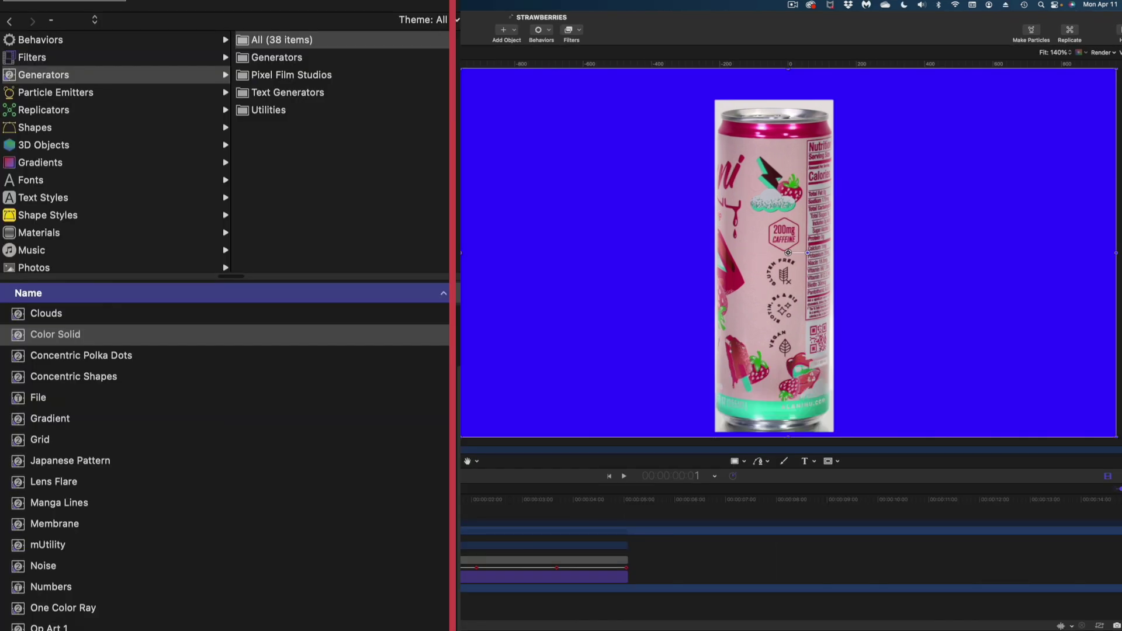
pyautogui.press('super+3')
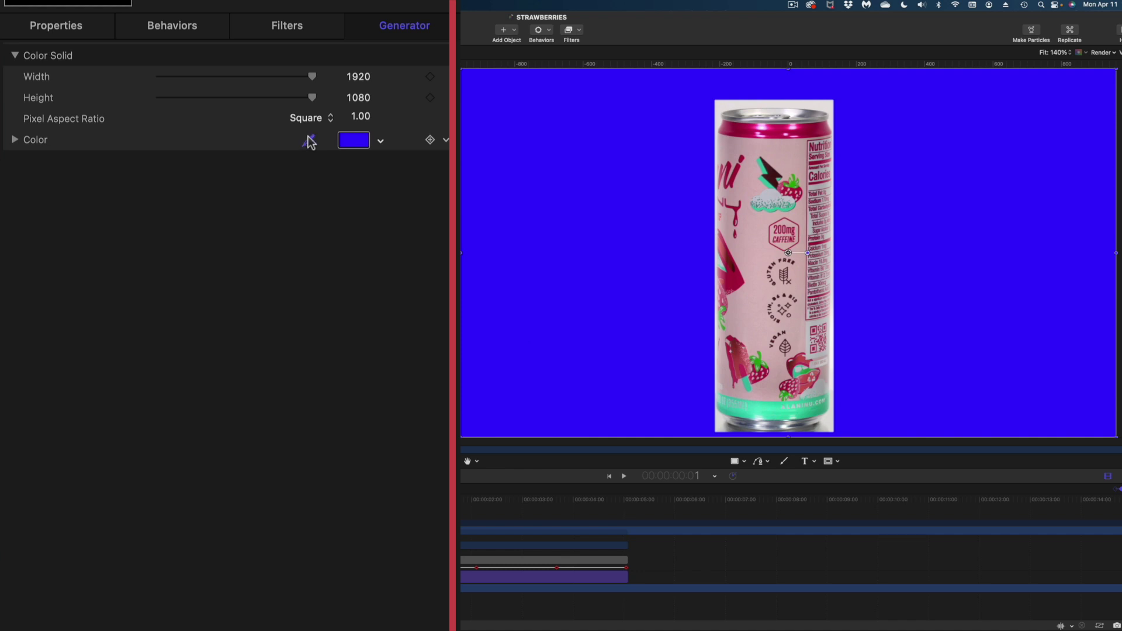
pyautogui.click(728, 105)
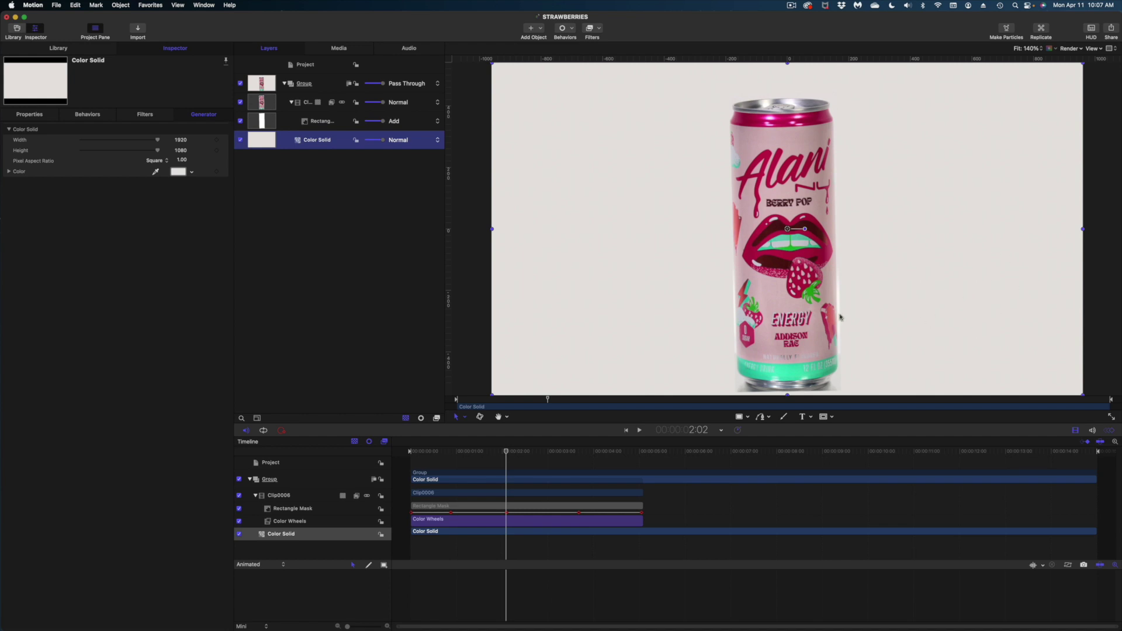
# Blend the rectangle mask's edges into the background with a Feather of -13 and a Falloff of 12705.
pyautogui.click(316, 121)
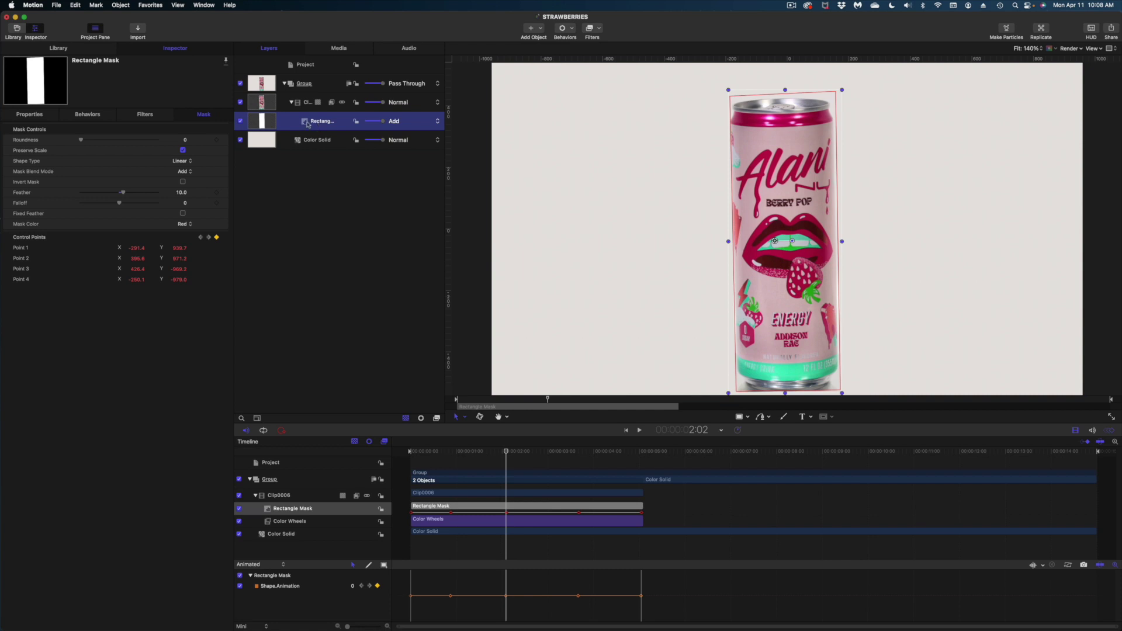
pyautogui.moveTo(148, 202); pyautogui.dragTo(179, 203)
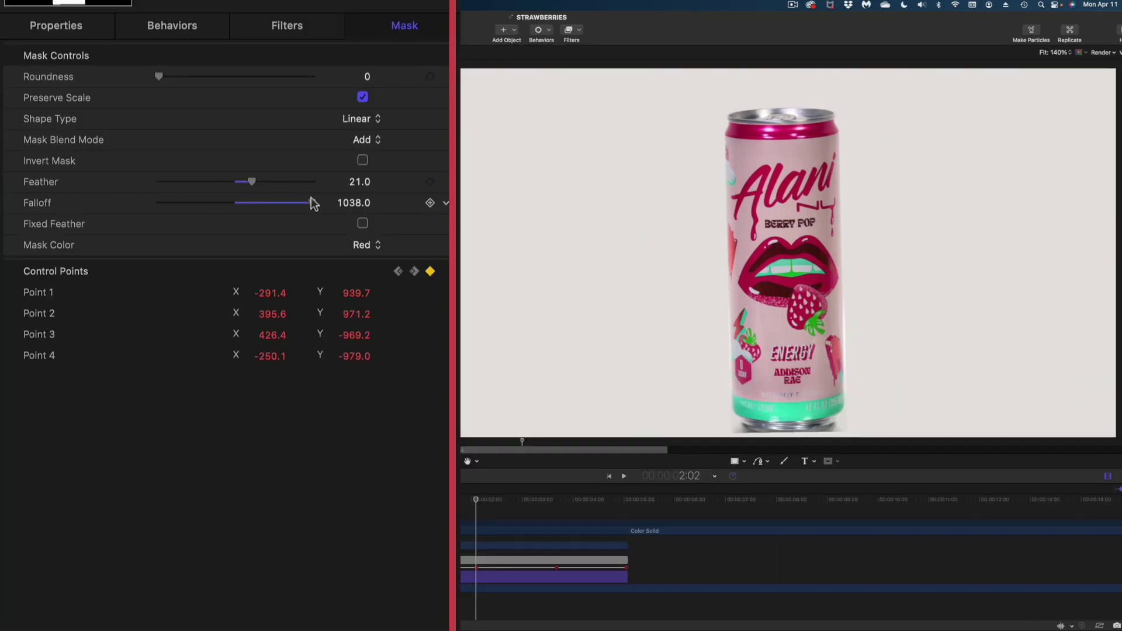
pyautogui.moveTo(356, 202); pyautogui.dragTo(218, 205)
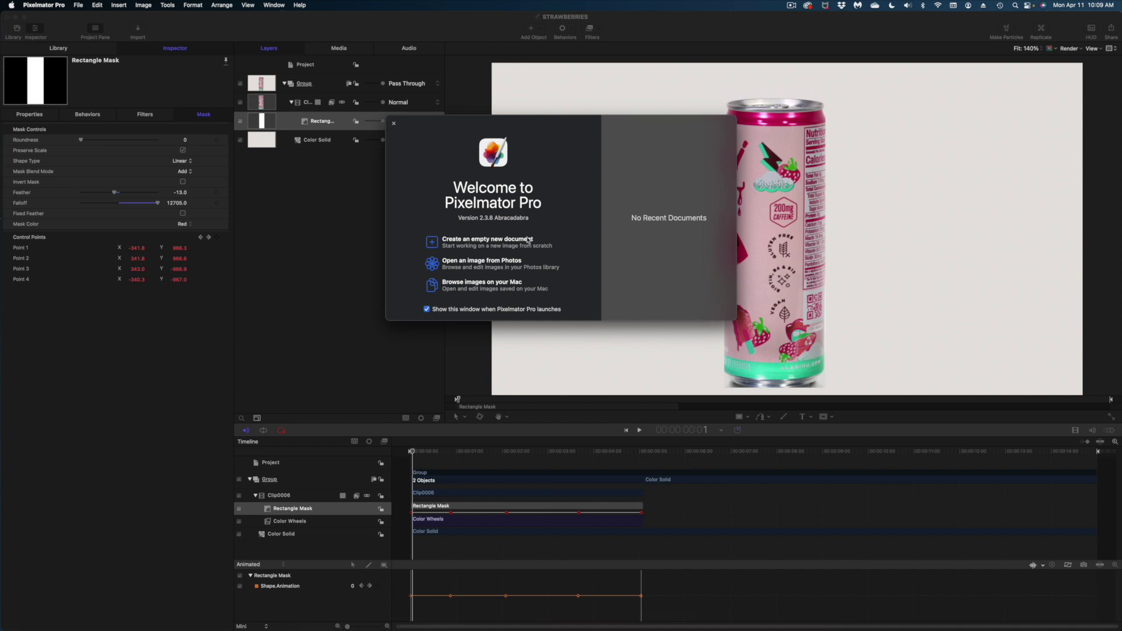
# In Pixelmator Pro, create a new 1920 × 1080 pixel document from the 1080 HDTV template.
pyautogui.click(527, 239)
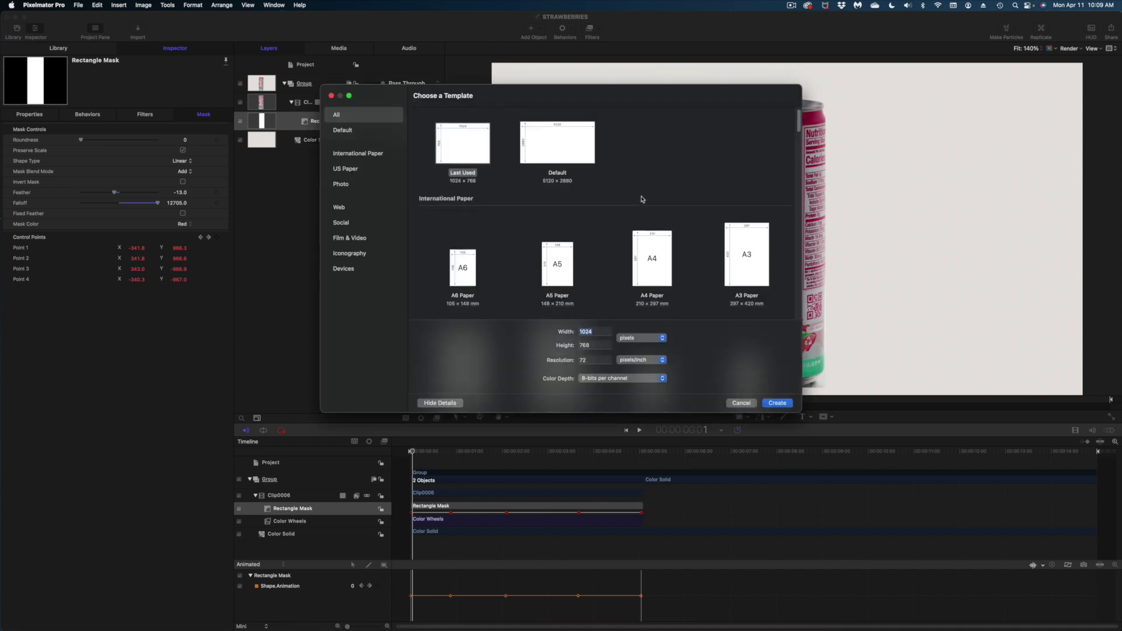
pyautogui.scroll(-10, 641, 199)
pyautogui.scroll(-10, 641, 200)
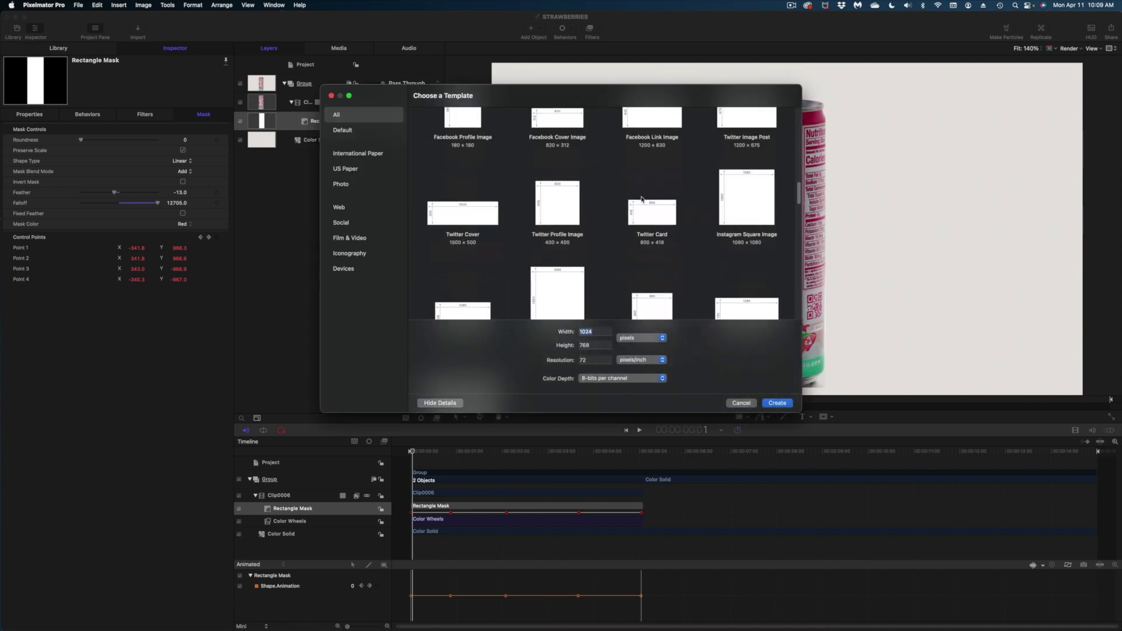
pyautogui.click(577, 276)
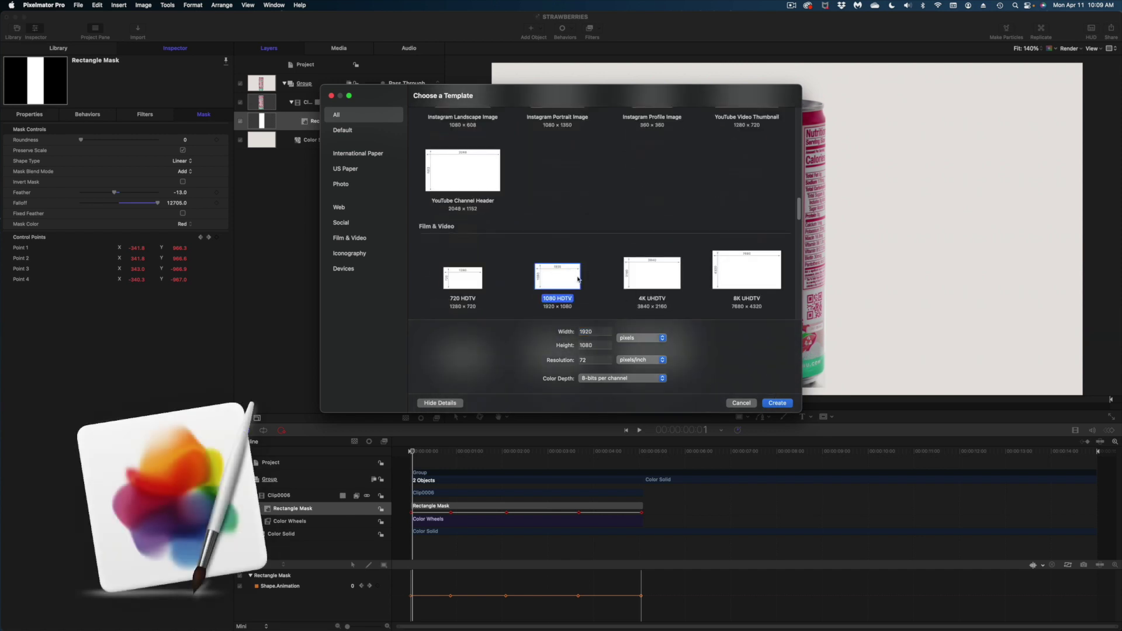
pyautogui.click(778, 403)
# Bring the images STRAWBERRIES 1.jpg through STRAWBERRIES 7.jpg from the TESTING VIDEO HACKS folder into the new document as layers.
pyautogui.click(357, 615)
pyautogui.moveTo(483, 351); pyautogui.dragTo(336, 380)
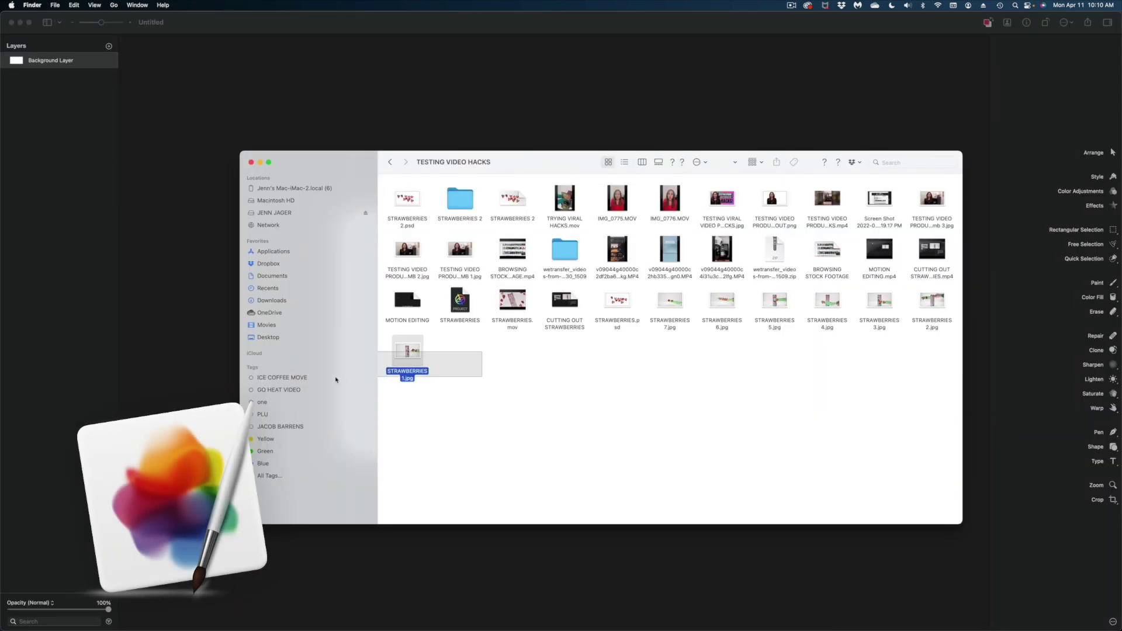
pyautogui.moveTo(959, 302); pyautogui.dragTo(652, 328)
pyautogui.moveTo(560, 174); pyautogui.dragTo(548, 337)
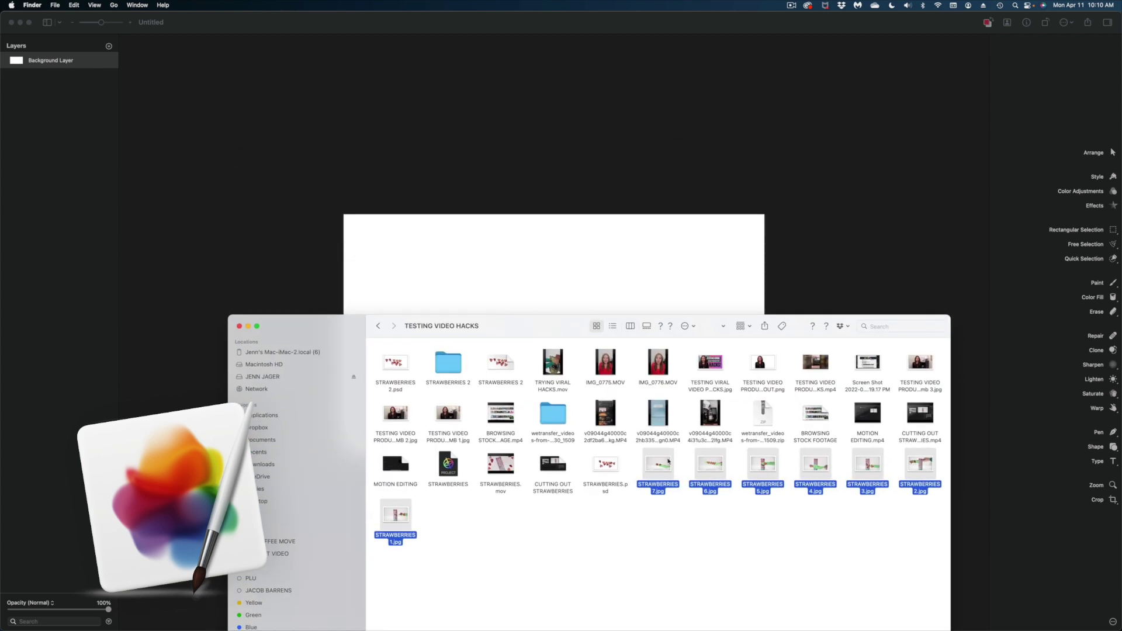
pyautogui.moveTo(658, 465); pyautogui.dragTo(636, 276)
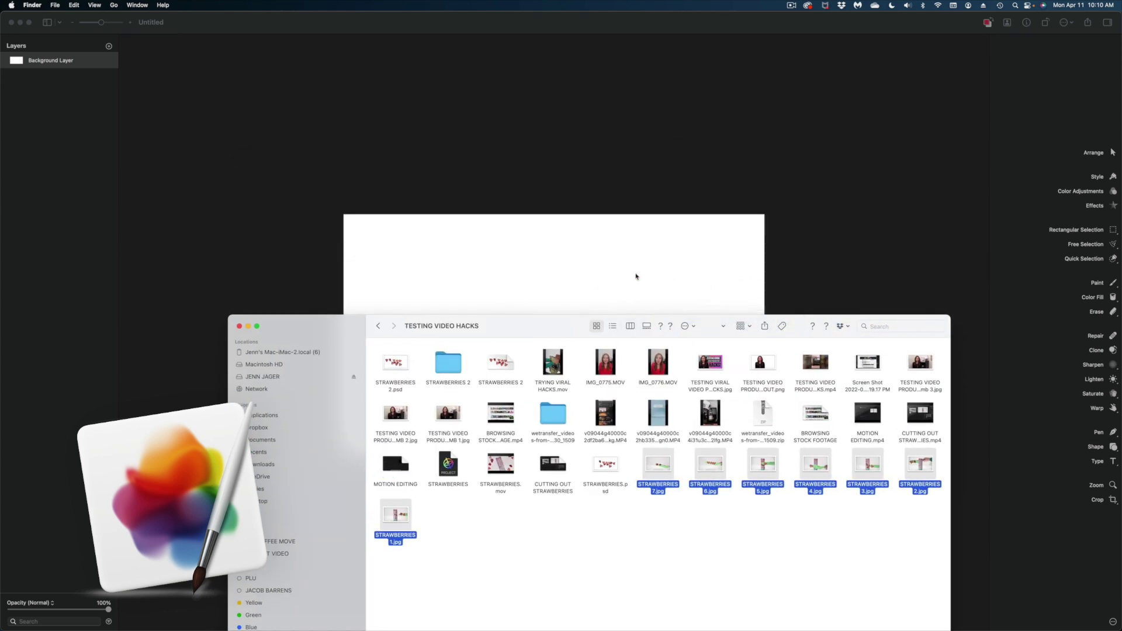
pyautogui.click(239, 326)
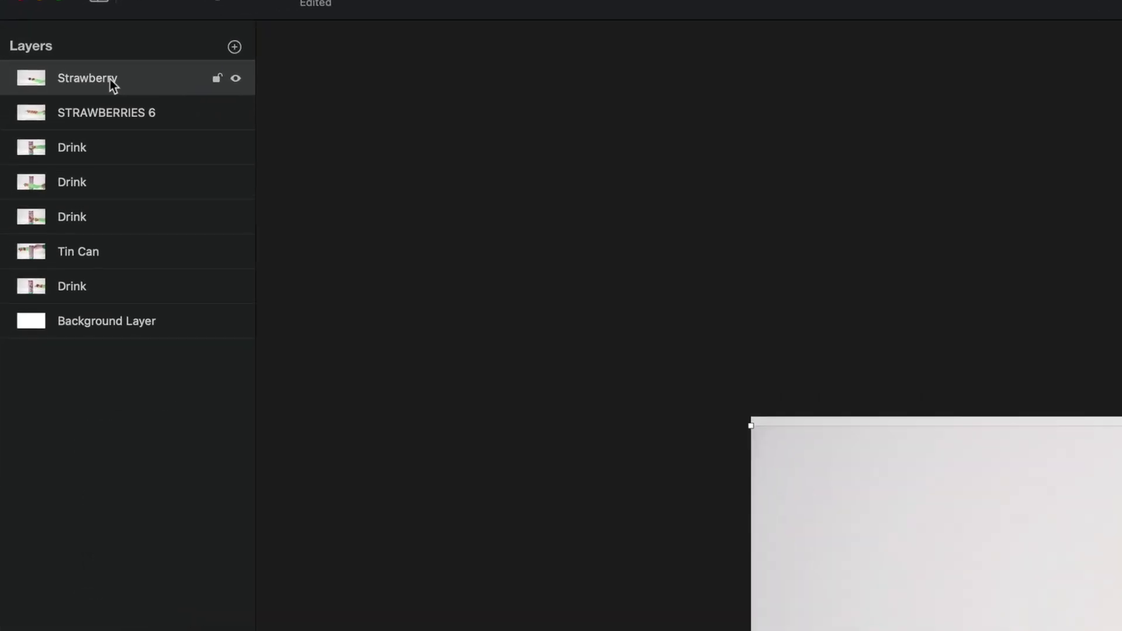
# Duplicate the Strawberry layer and make the original beneath the copy active.
pyautogui.rightClick(52, 61)
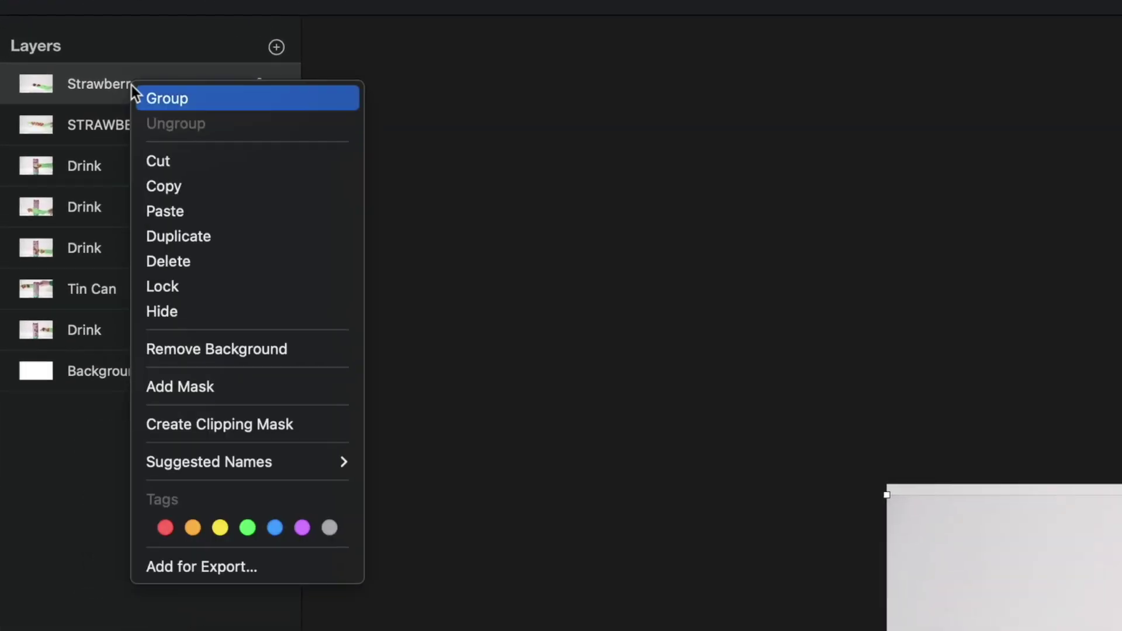
pyautogui.click(155, 236)
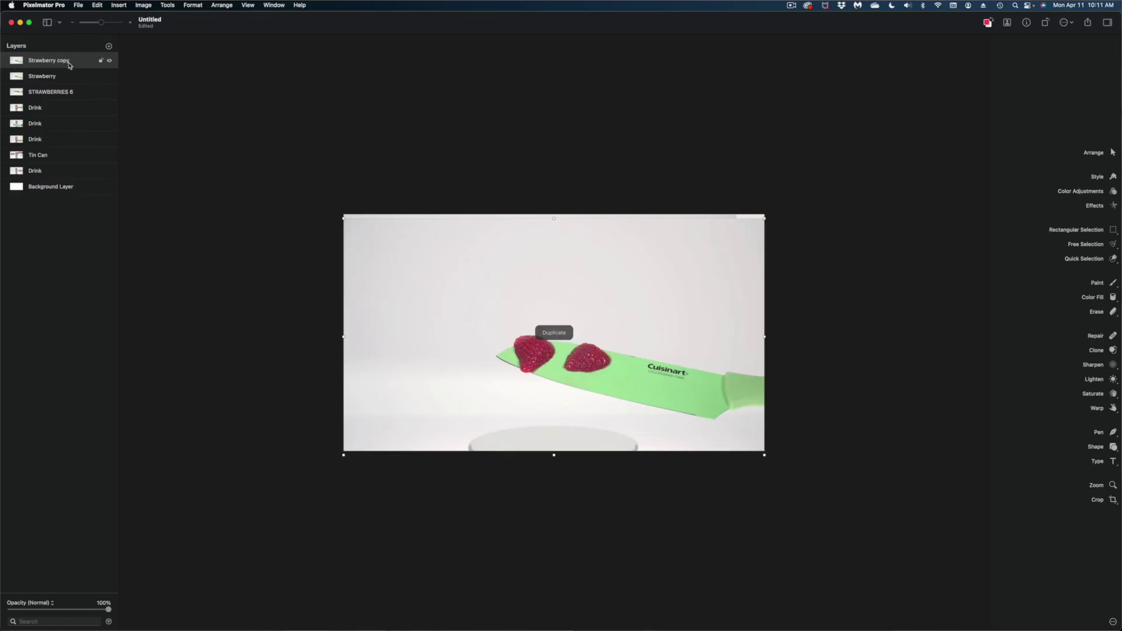
pyautogui.click(65, 77)
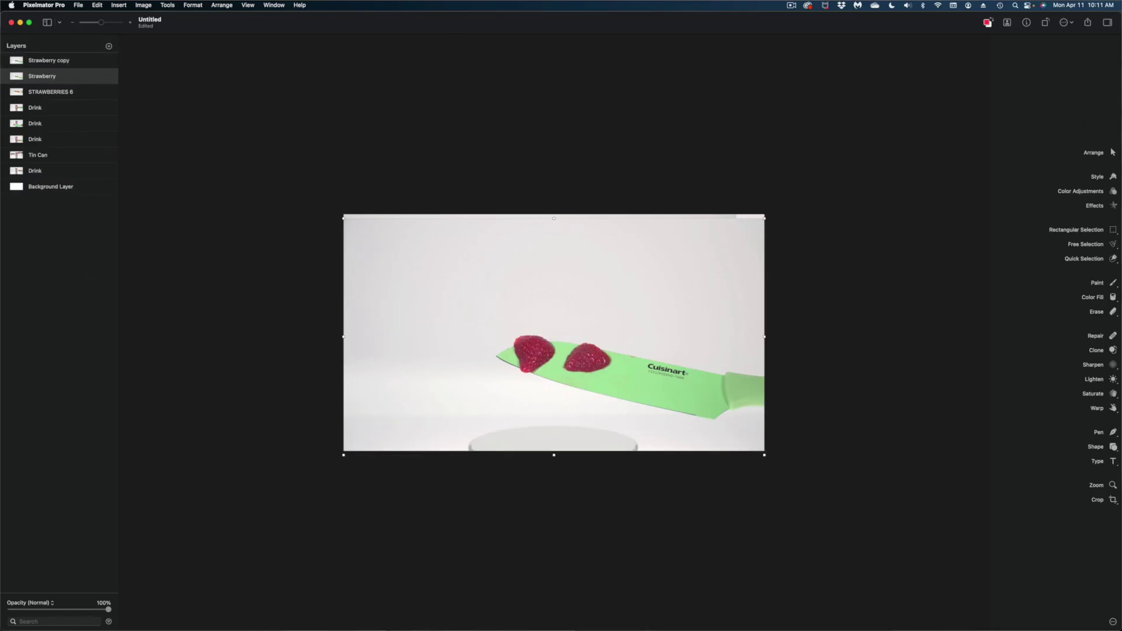
# Make a quick selection of the left strawberry on the knife and refine its roundness and edge expansion with Select and Mask.
pyautogui.click(1113, 258)
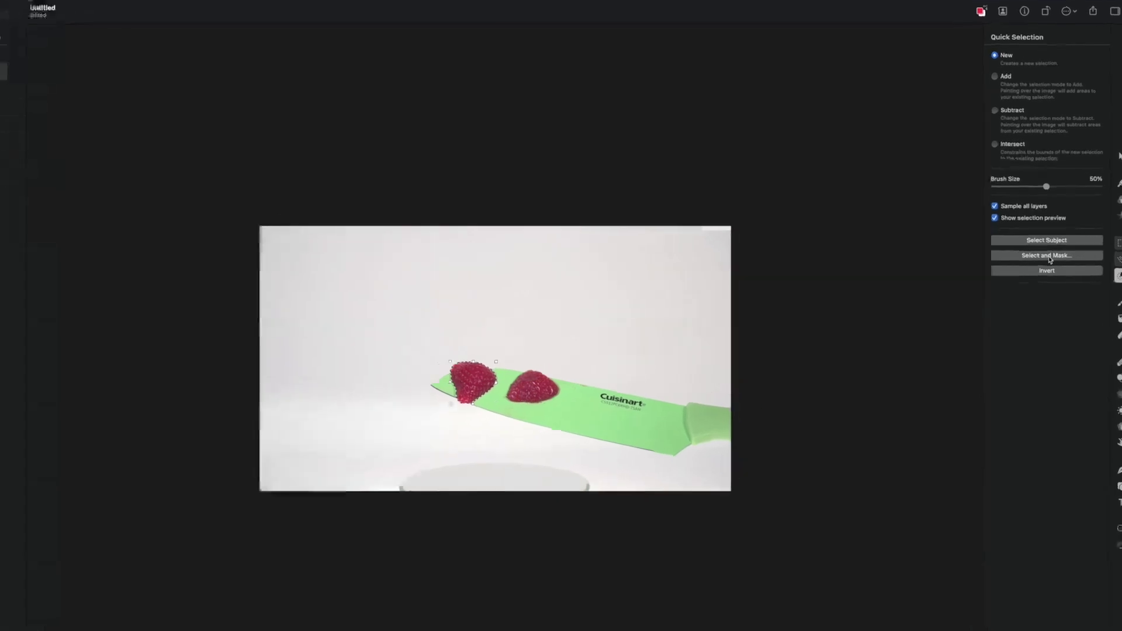
pyautogui.click(1050, 257)
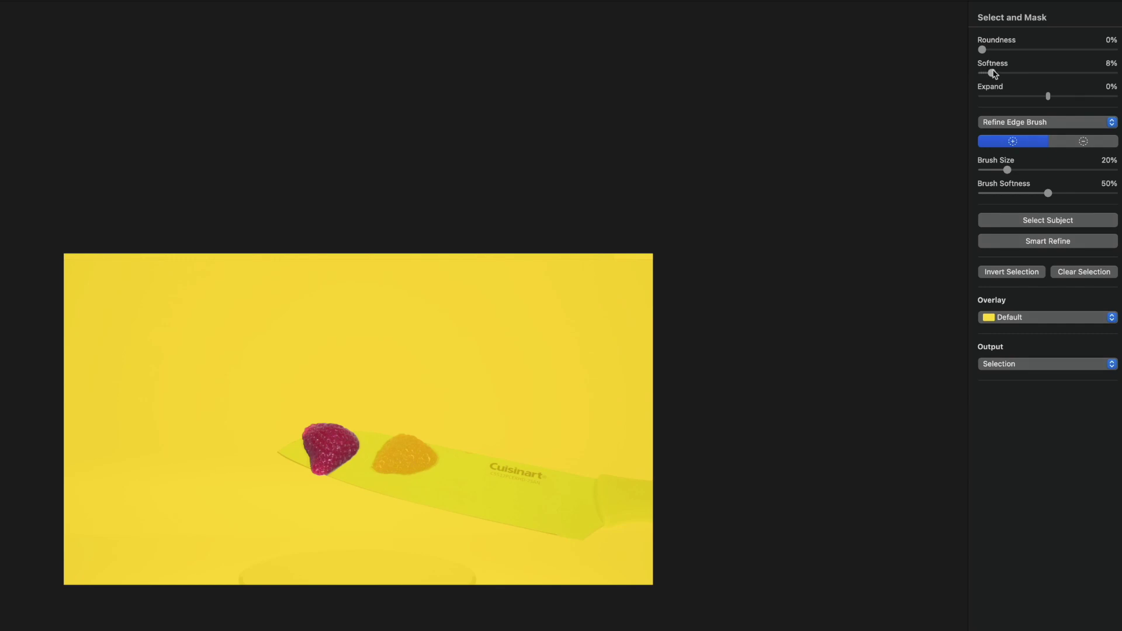
pyautogui.moveTo(992, 73); pyautogui.dragTo(1014, 44)
pyautogui.moveTo(1030, 97); pyautogui.dragTo(1044, 95)
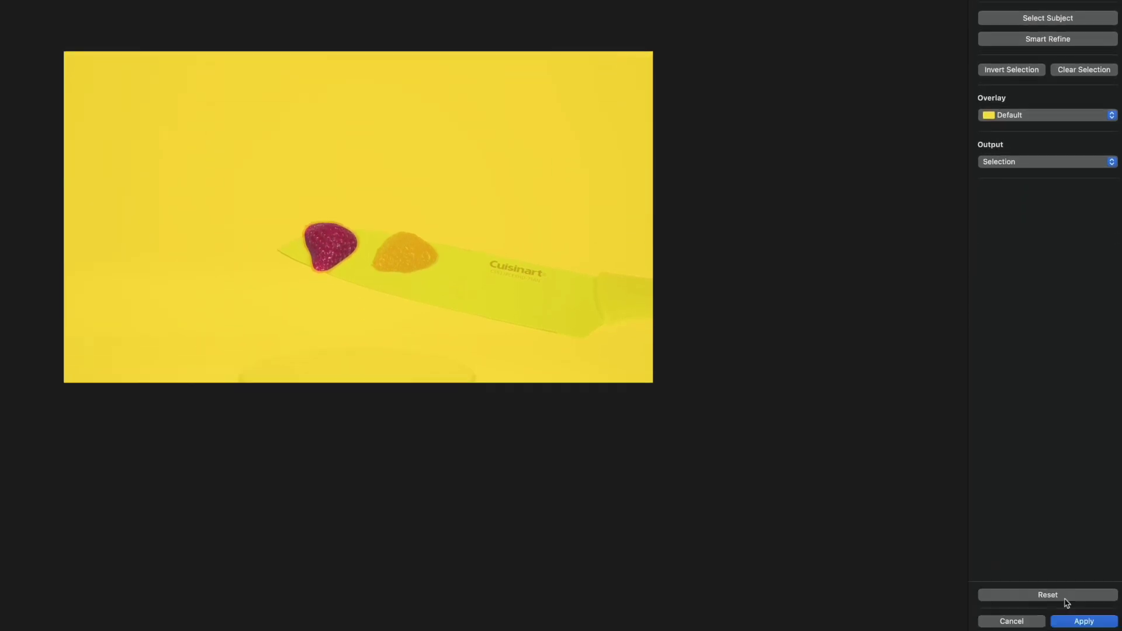
pyautogui.click(1083, 621)
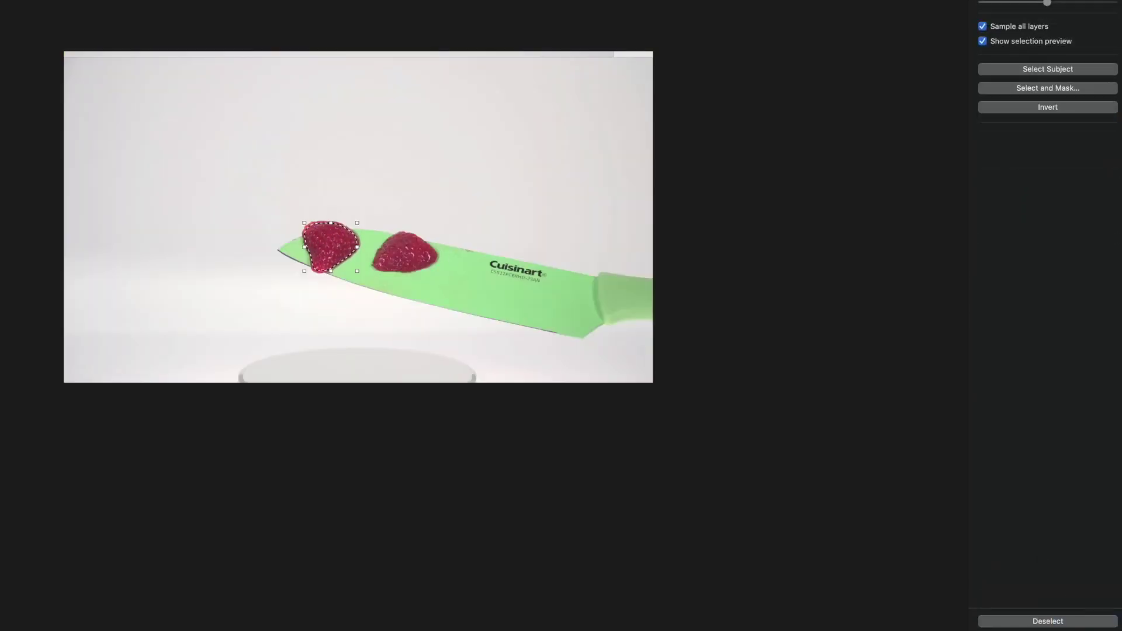
# Mask the Strawberry layer to the selected berry and hide the Strawberry copy and Background Layer.
pyautogui.rightClick(90, 72)
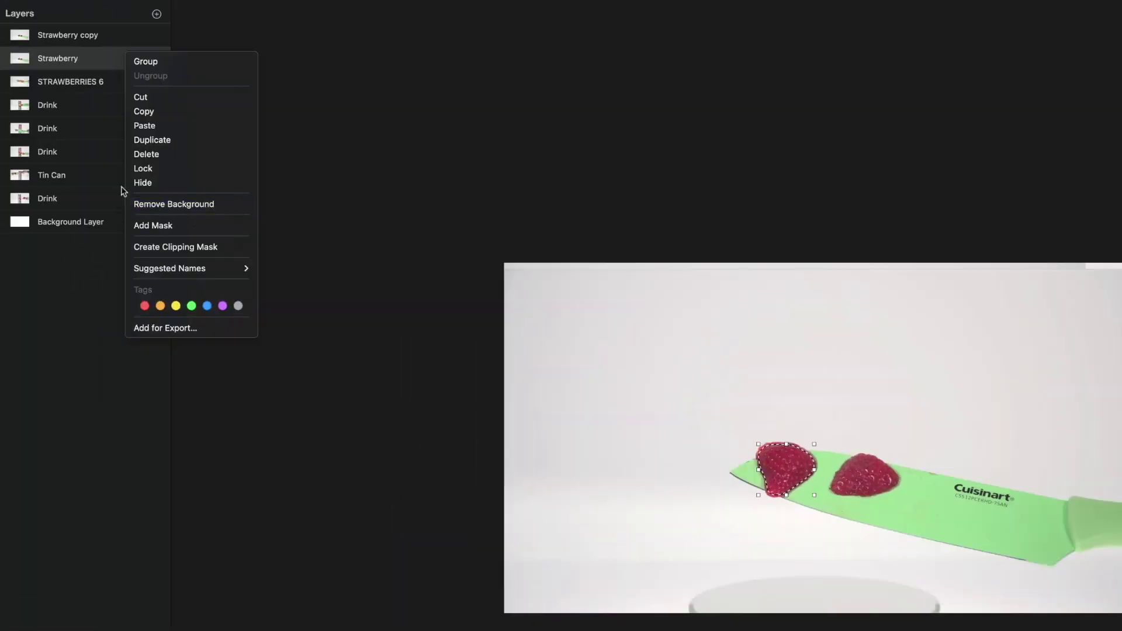
pyautogui.click(142, 226)
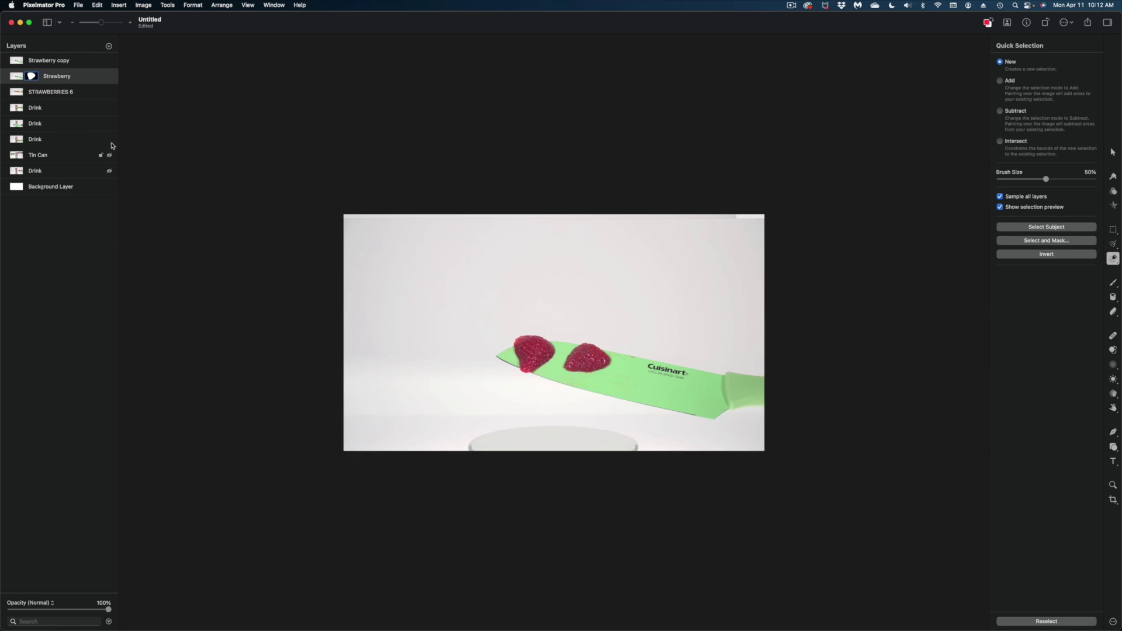
pyautogui.click(109, 61)
pyautogui.click(110, 187)
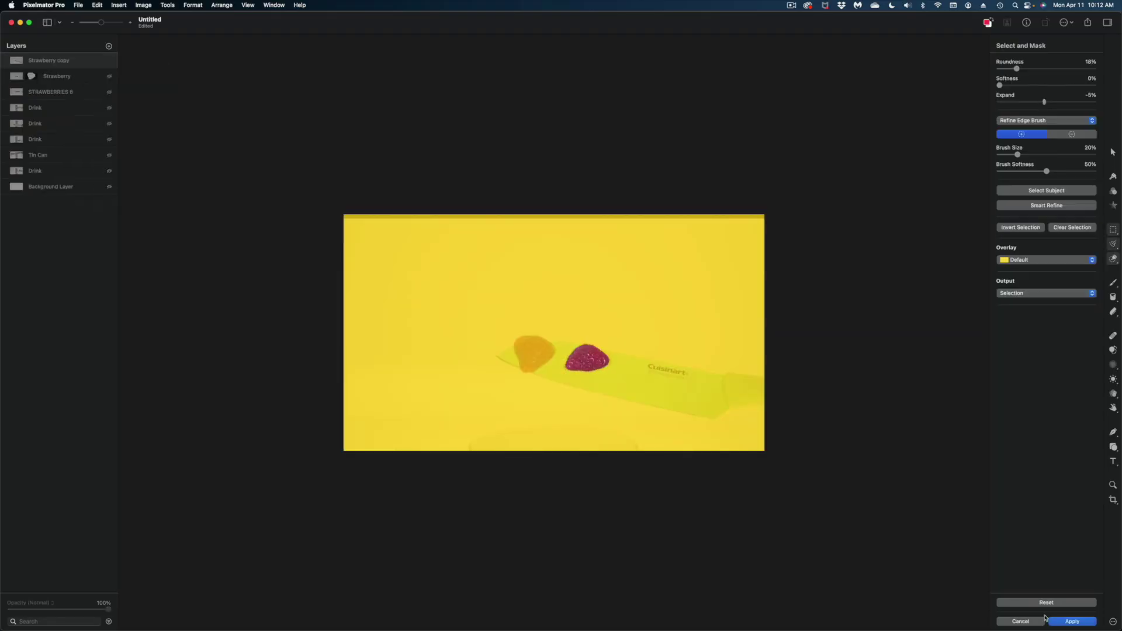
# Show all the masked strawberry cutout layers together, leaving only the Background Layer hidden.
pyautogui.click(106, 126)
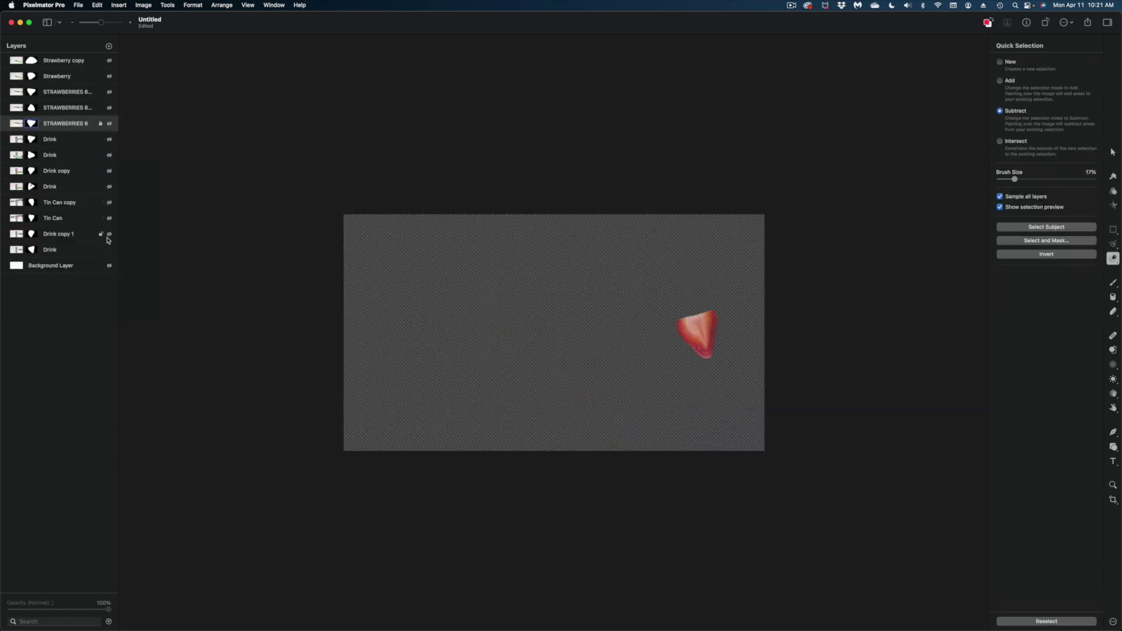
pyautogui.click(109, 186)
pyautogui.click(110, 171)
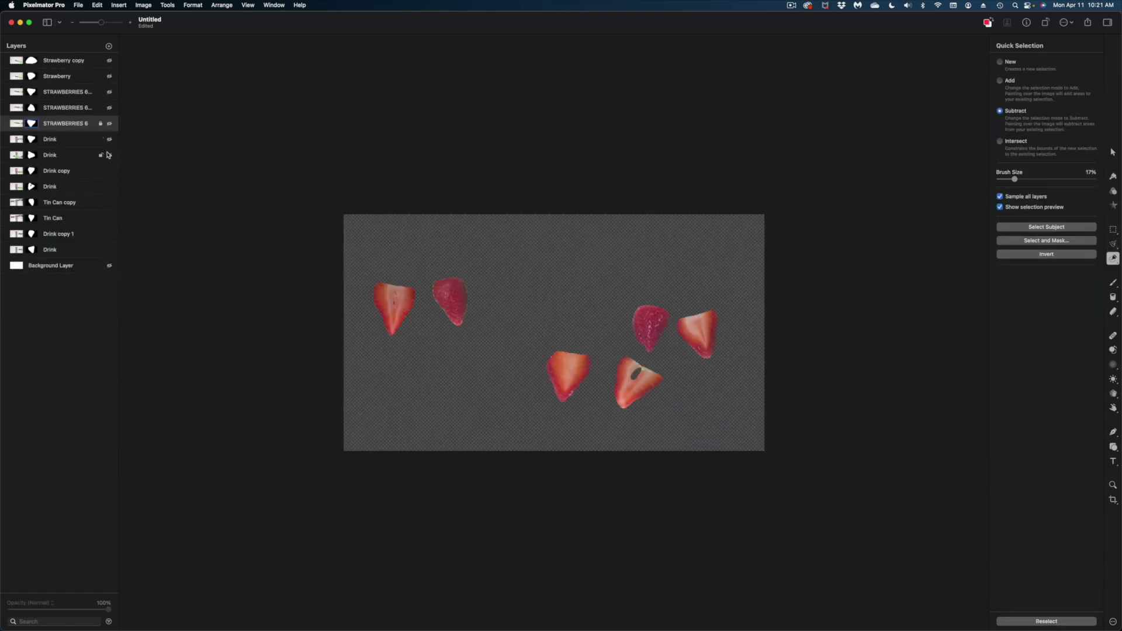
pyautogui.click(109, 155)
pyautogui.click(109, 140)
pyautogui.click(109, 123)
pyautogui.click(110, 108)
pyautogui.click(109, 92)
pyautogui.click(109, 76)
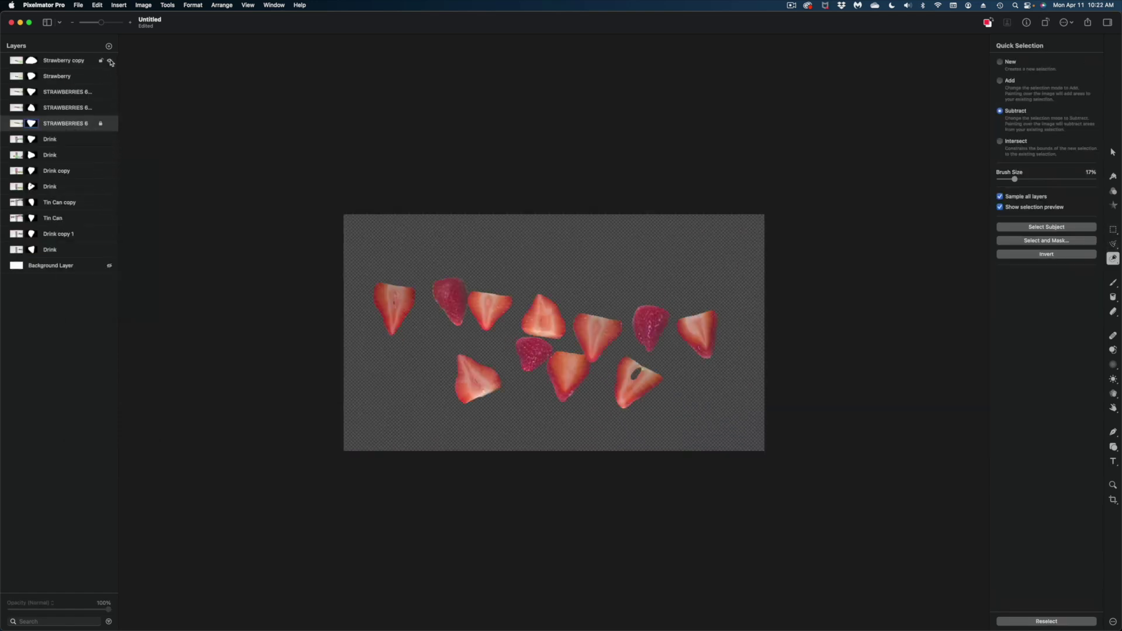
pyautogui.click(111, 61)
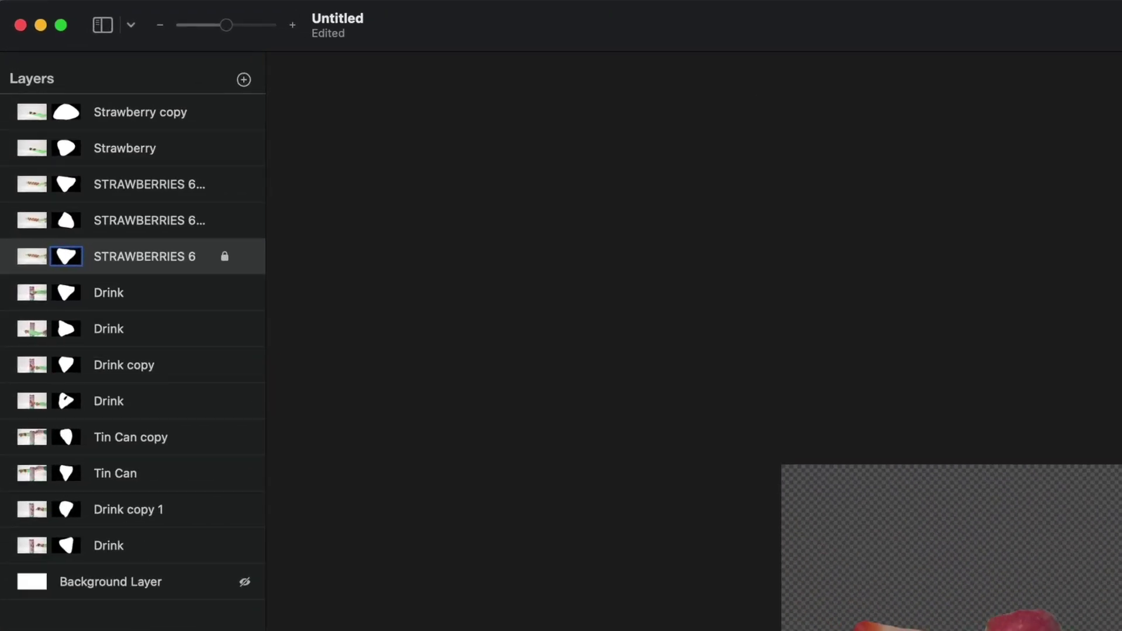
# Export the layered cutouts with Photoshop Document as the file format.
pyautogui.click(175, 1)
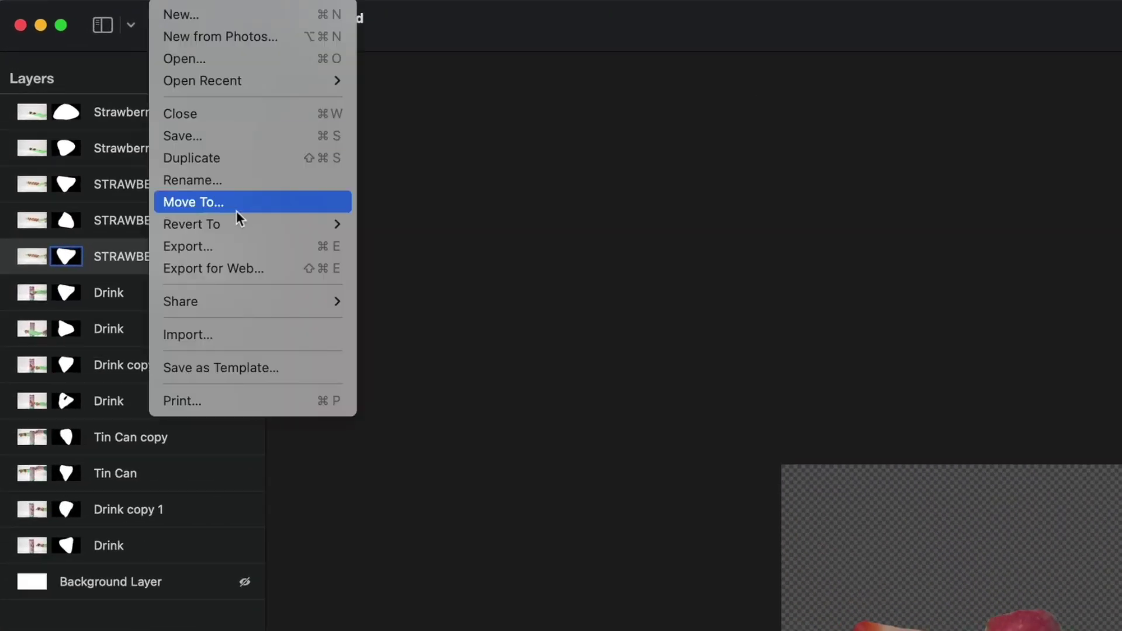
pyautogui.click(234, 247)
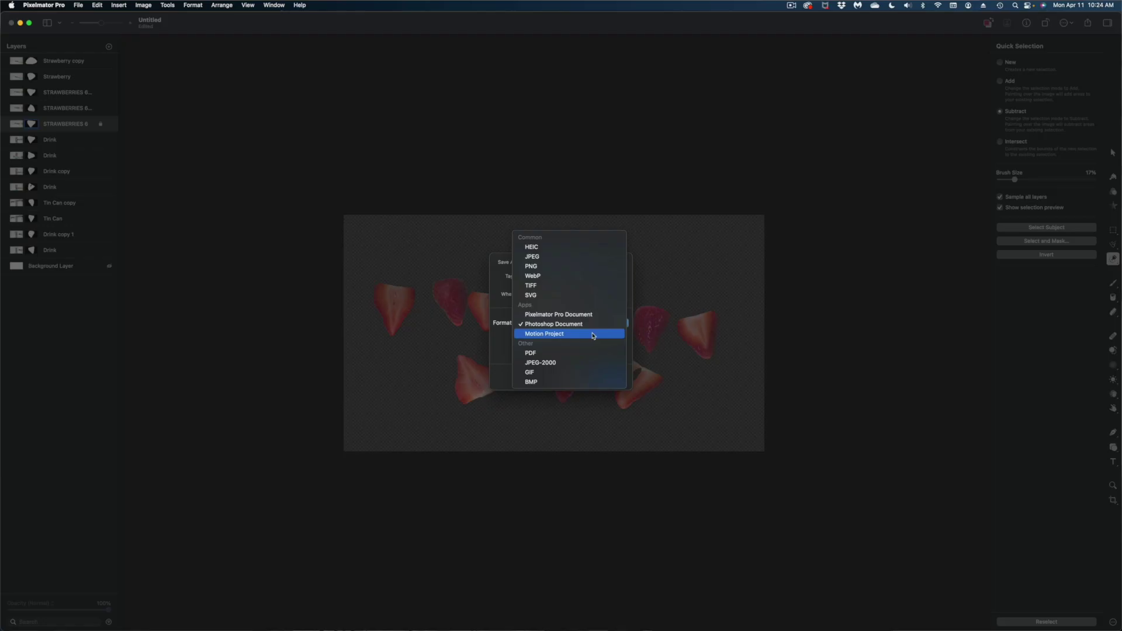
pyautogui.click(593, 324)
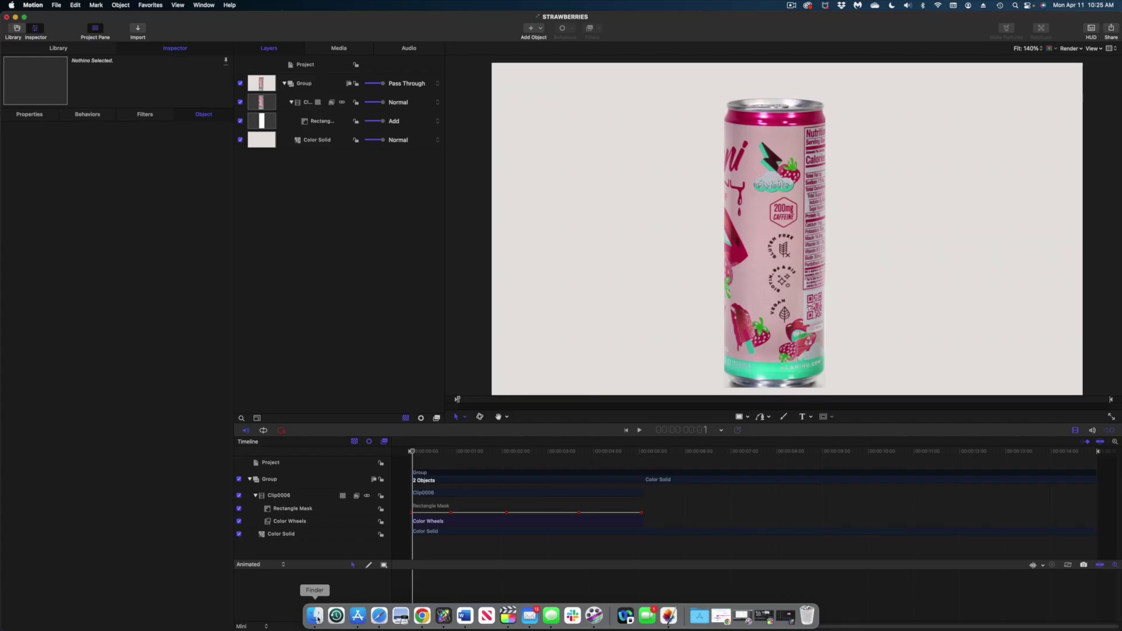
# In Motion, import STRAWBERRIES CUTOUT.psd from Finder into the can's group with all layers, and check individual strawberry layers.
pyautogui.click(315, 616)
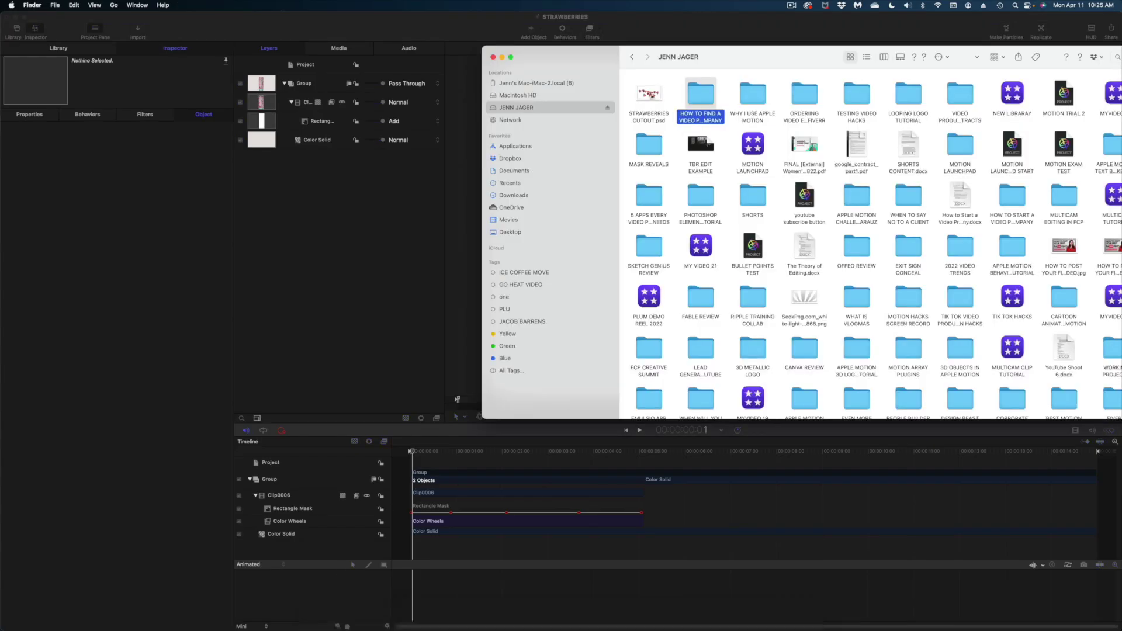
pyautogui.moveTo(649, 93); pyautogui.dragTo(319, 113)
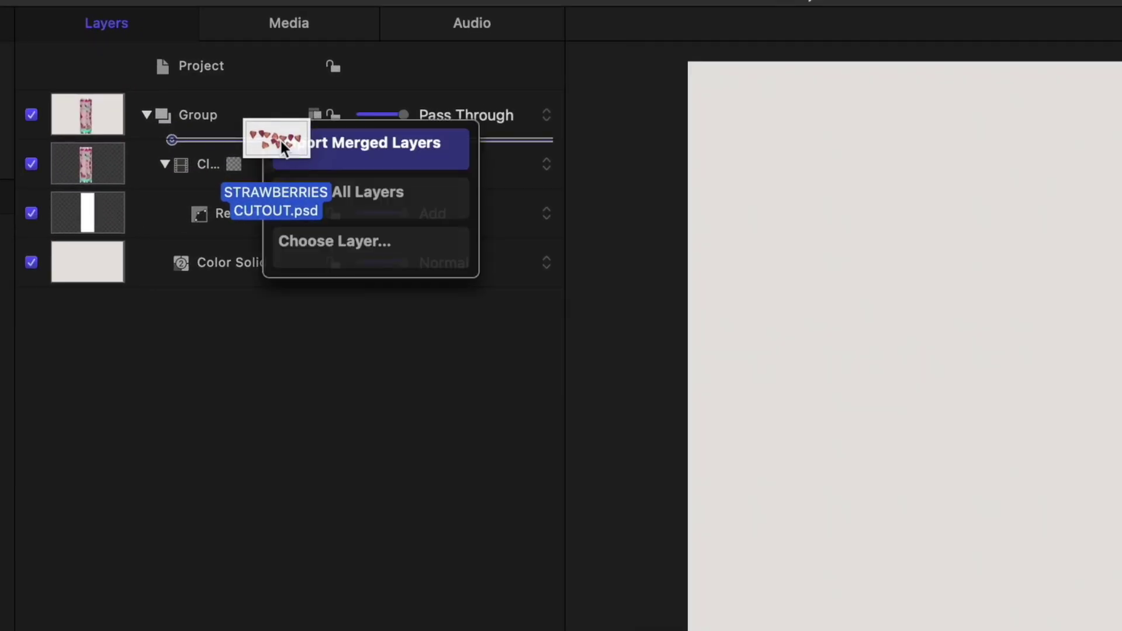
pyautogui.moveTo(283, 146); pyautogui.dragTo(391, 214)
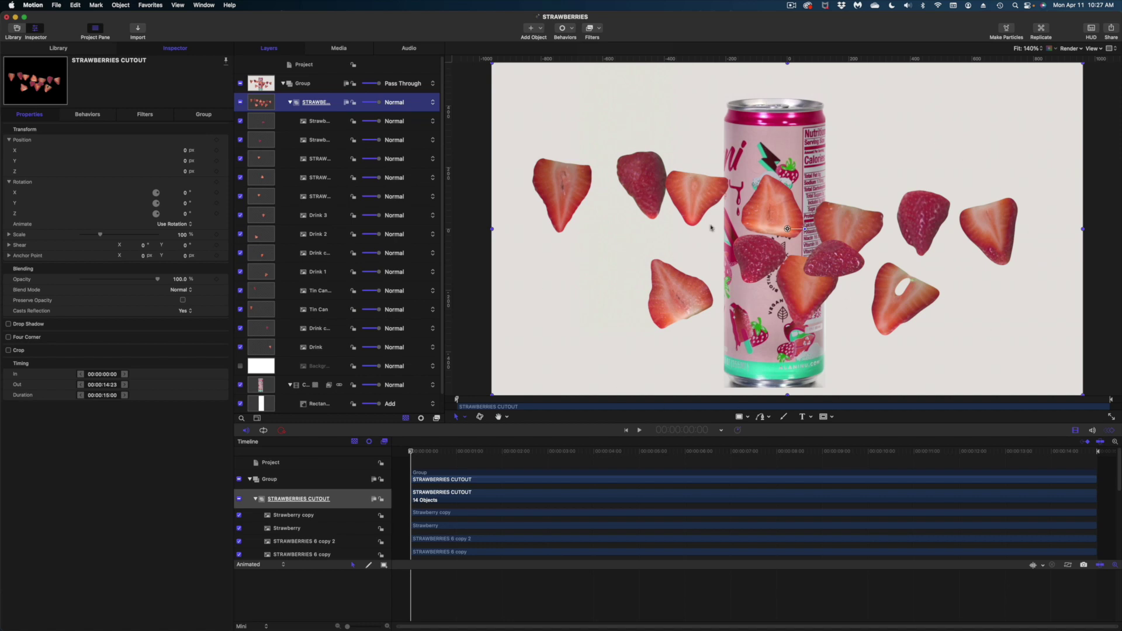
pyautogui.click(312, 158)
pyautogui.click(315, 182)
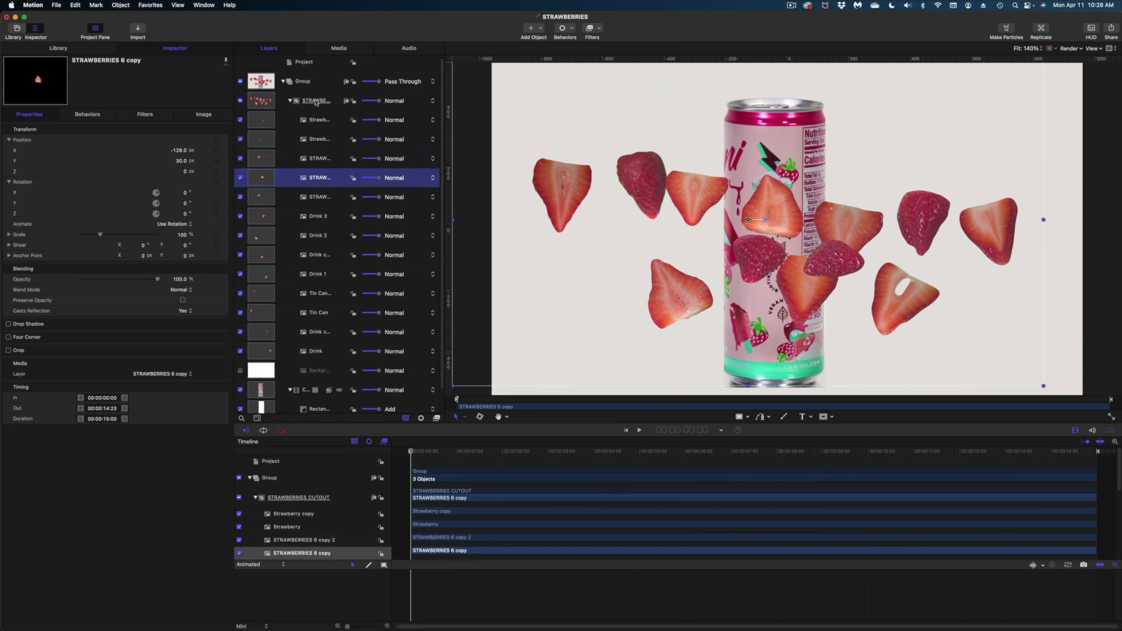
# Apply a Color Wheels filter to the STRAWBERRIES CUTOUT group and slightly lower the brightness of the shadows.
pyautogui.click(316, 101)
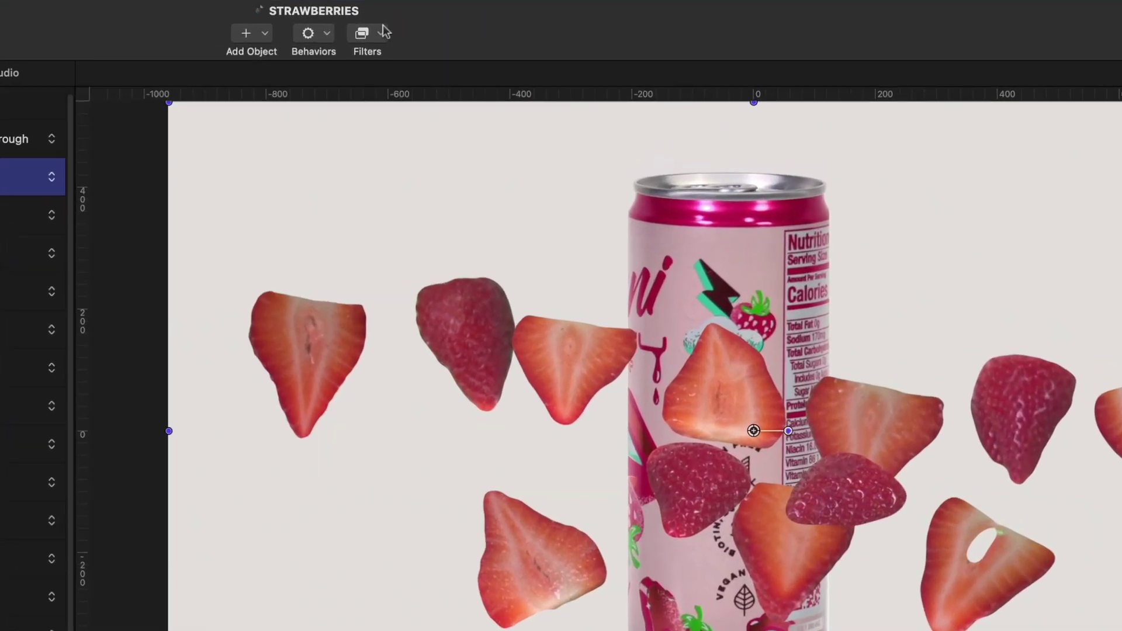
pyautogui.click(383, 32)
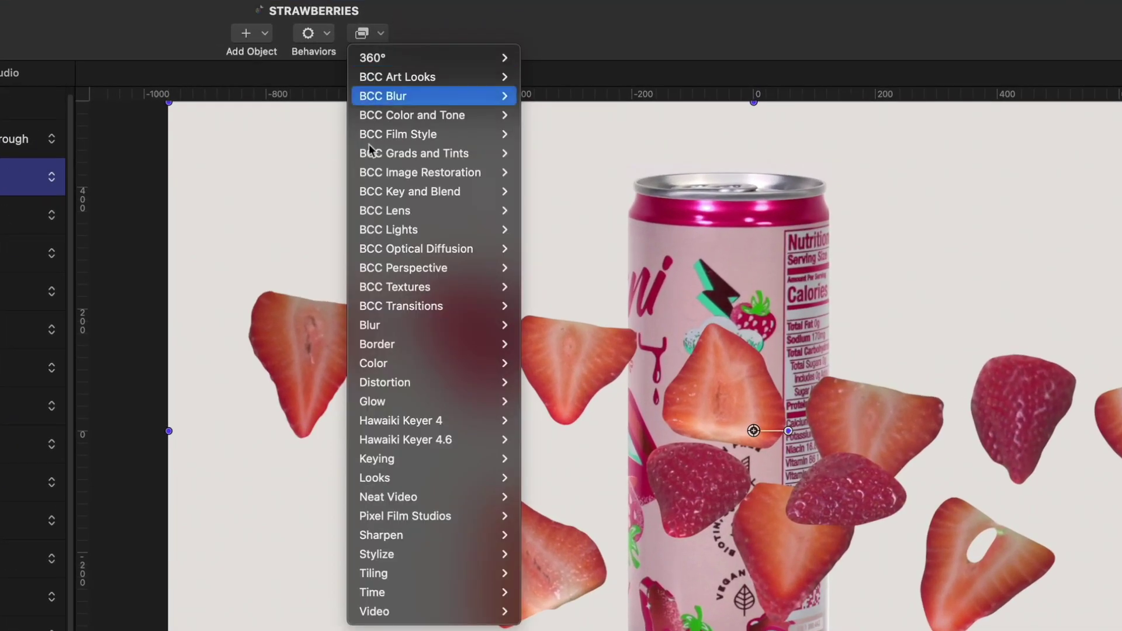
pyautogui.moveTo(380, 371)
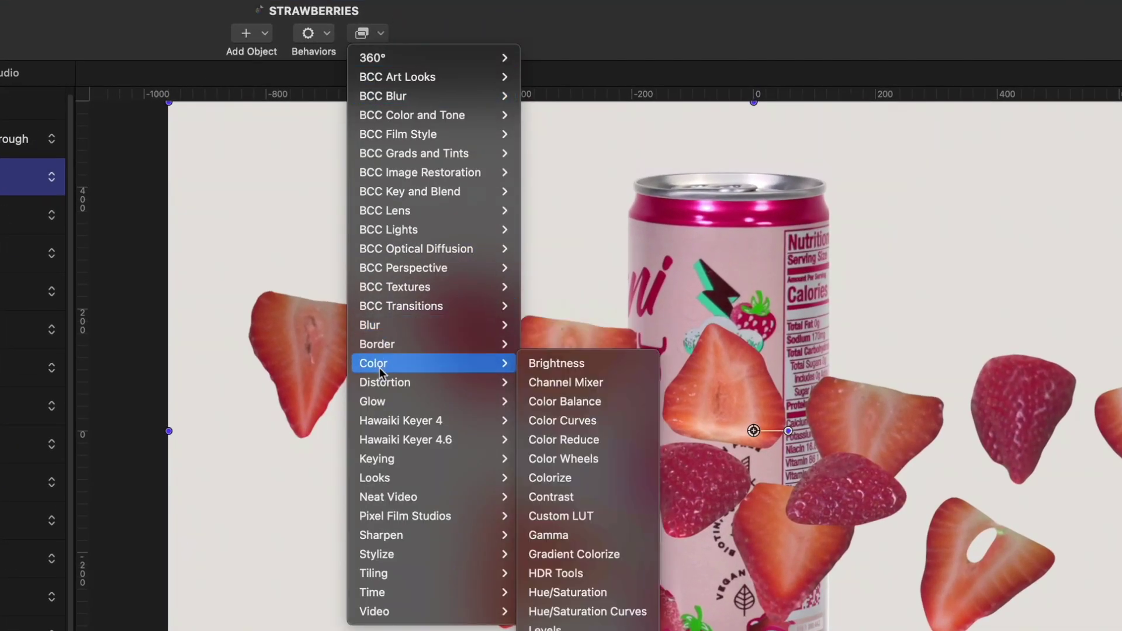
pyautogui.click(538, 460)
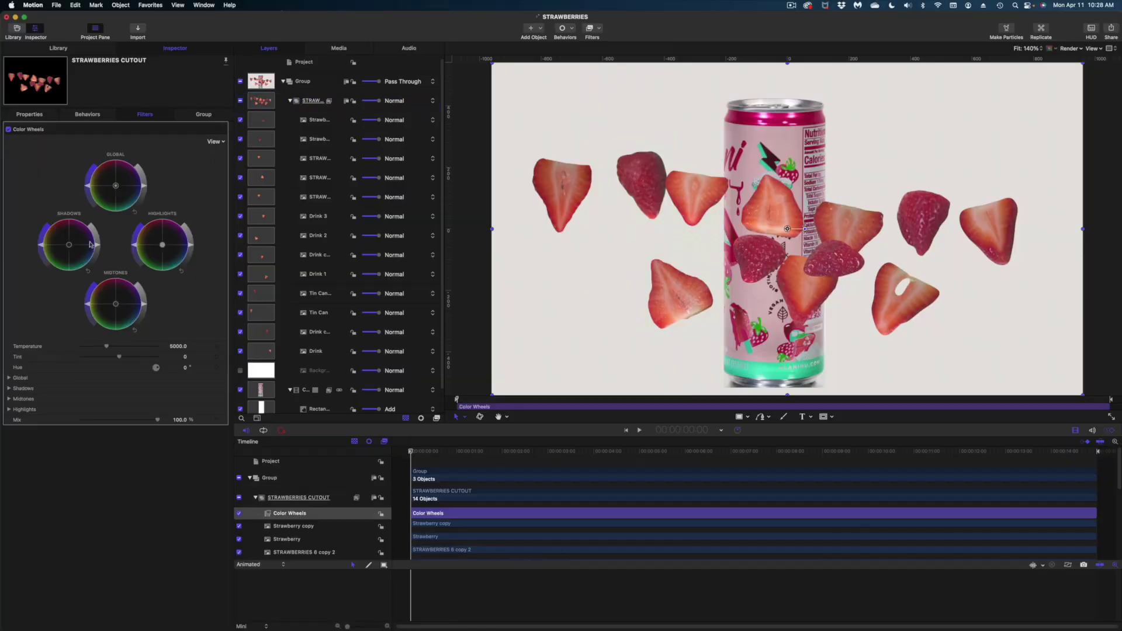
pyautogui.moveTo(97, 247); pyautogui.dragTo(97, 250)
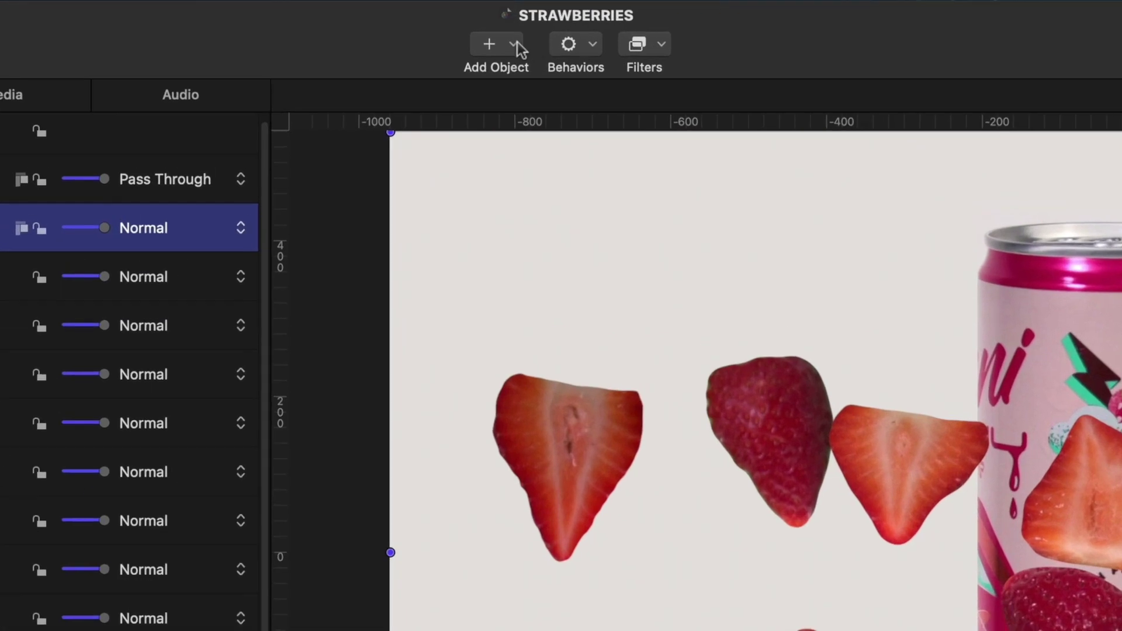
# Add a camera to the project and switch the existing 2D groups to 3D.
pyautogui.click(542, 22)
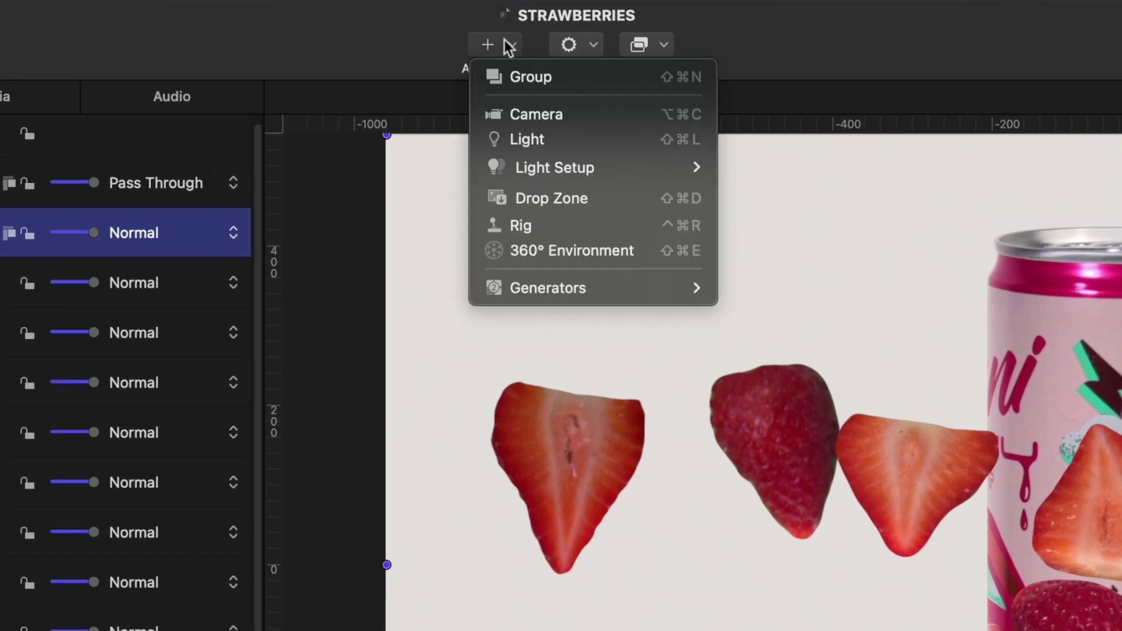
pyautogui.click(510, 124)
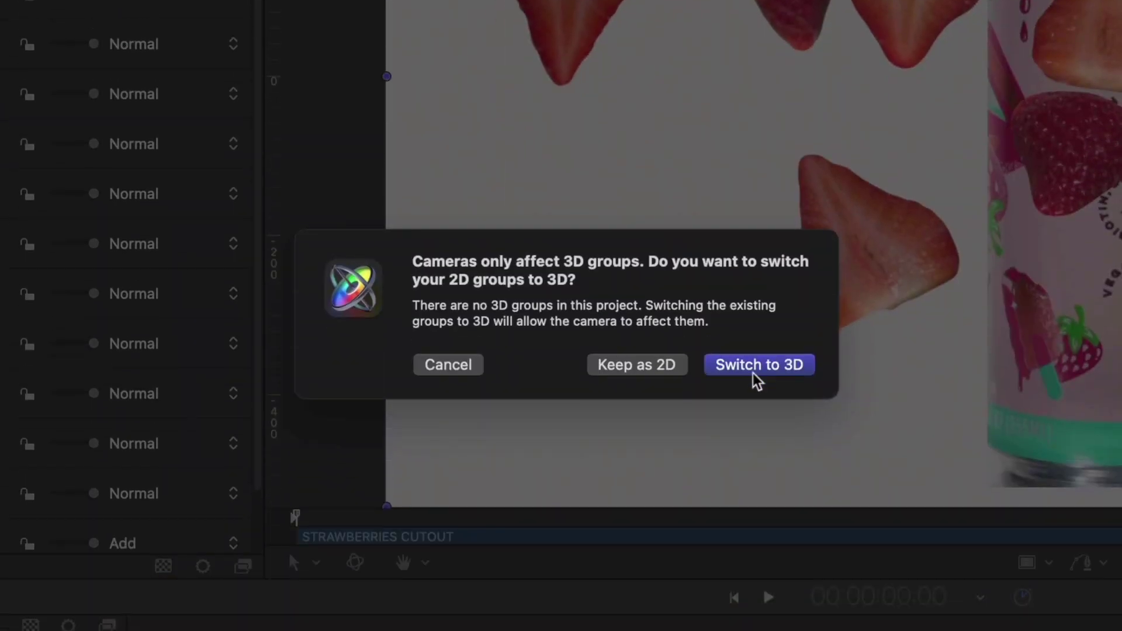
pyautogui.click(759, 379)
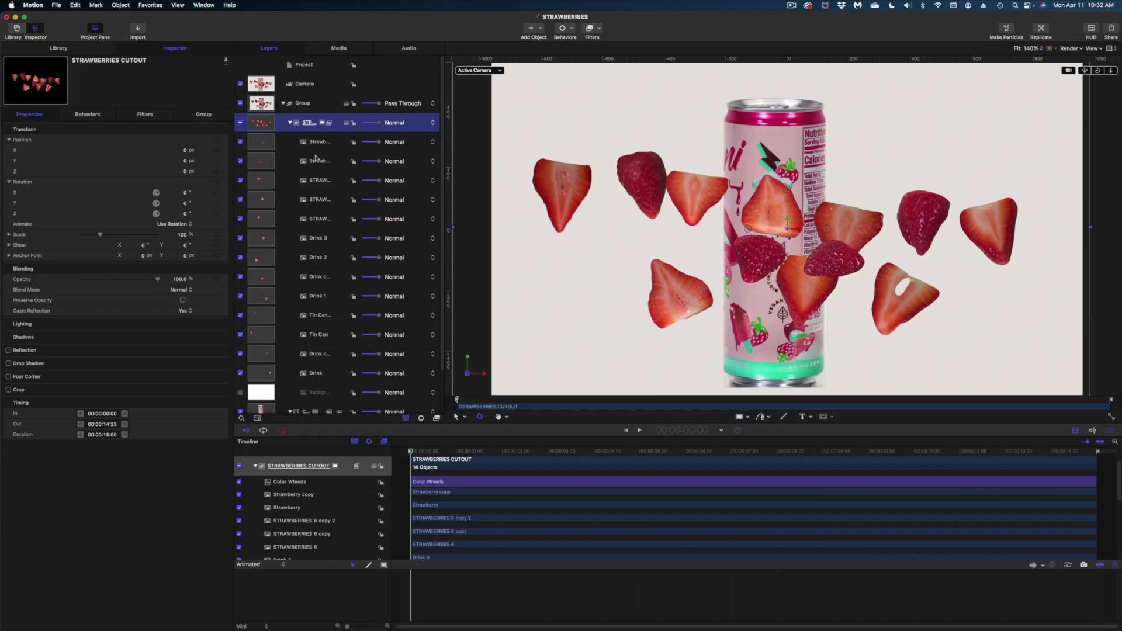
# Try out the depth of the can clip Clip0006 and set its Z position to 13 px.
pyautogui.scroll(-2, 318, 158)
pyautogui.scroll(2, 318, 158)
pyautogui.scroll(-2, 318, 158)
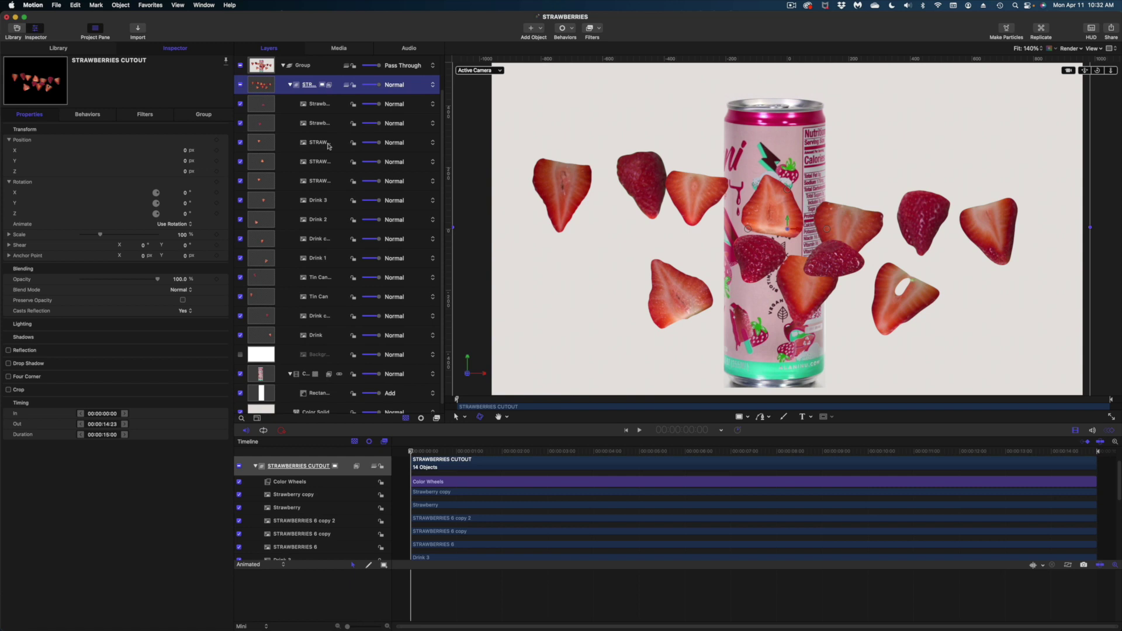
pyautogui.click(299, 378)
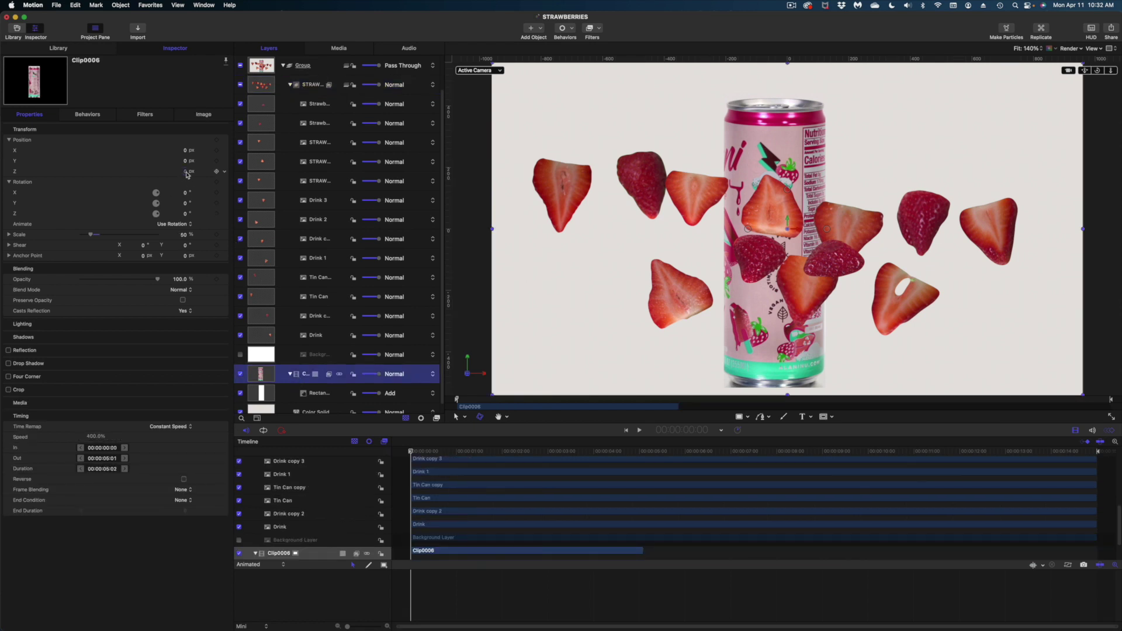
pyautogui.moveTo(184, 171); pyautogui.dragTo(217, 171)
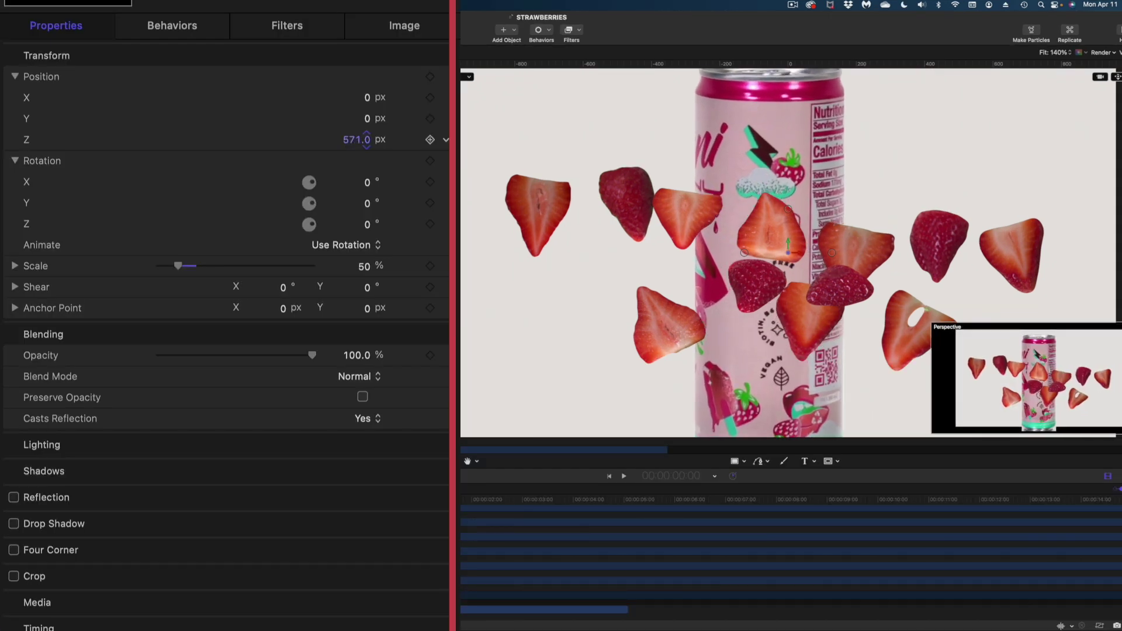
pyautogui.moveTo(357, 139); pyautogui.dragTo(301, 139)
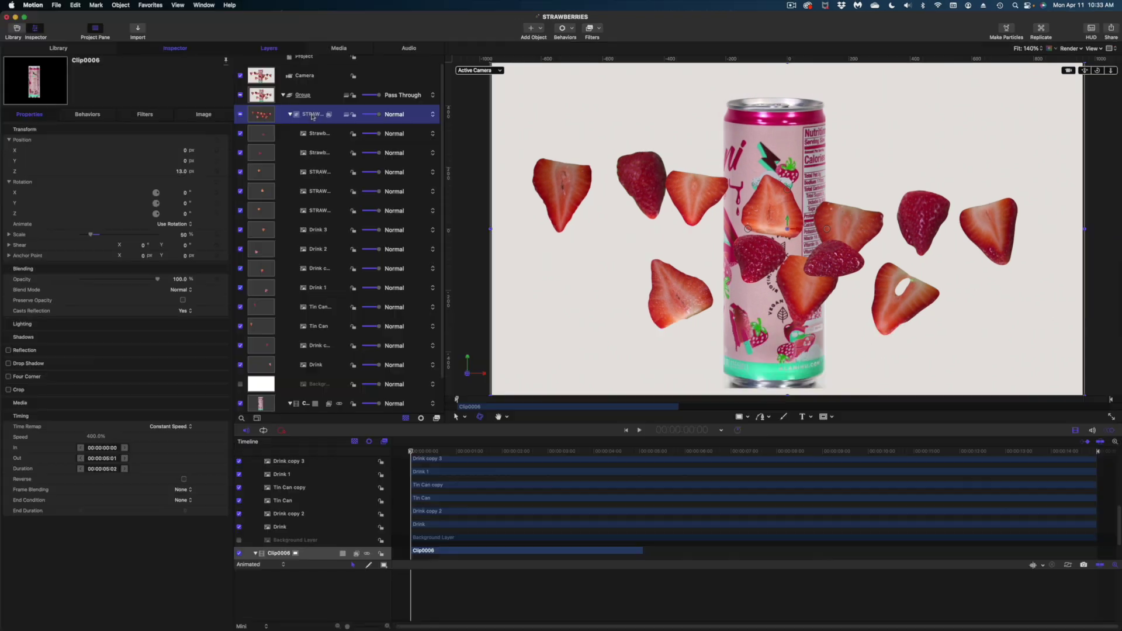
# Switch the STRAWBERRIES CUTOUT group from 3D to 2D so that it sits behind the can.
pyautogui.click(309, 114)
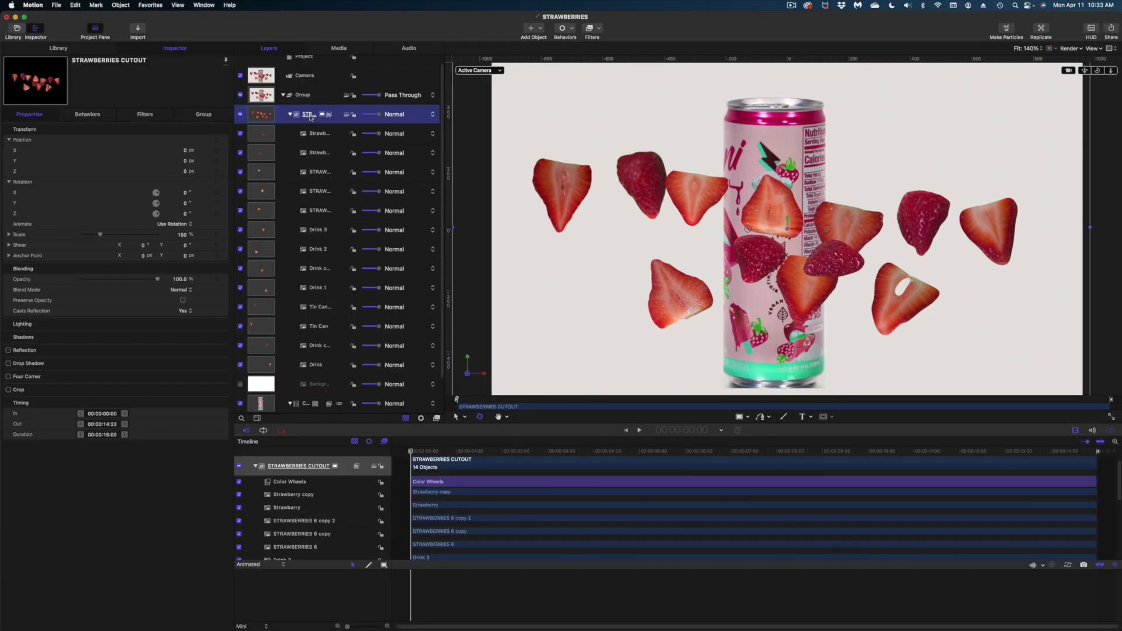
pyautogui.click(303, 406)
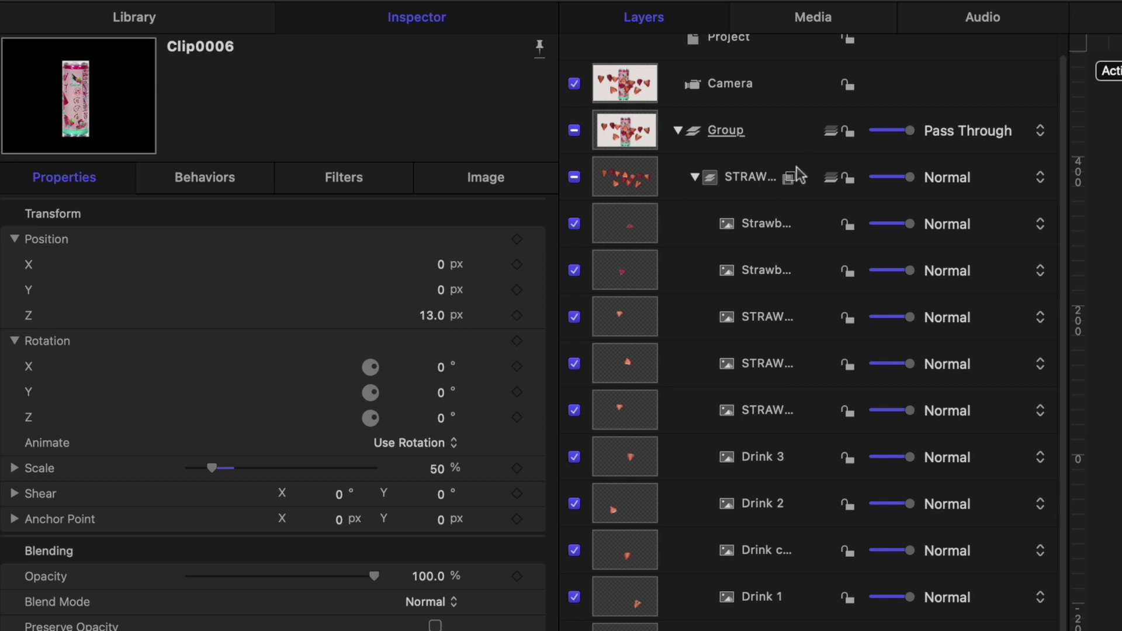
pyautogui.click(757, 181)
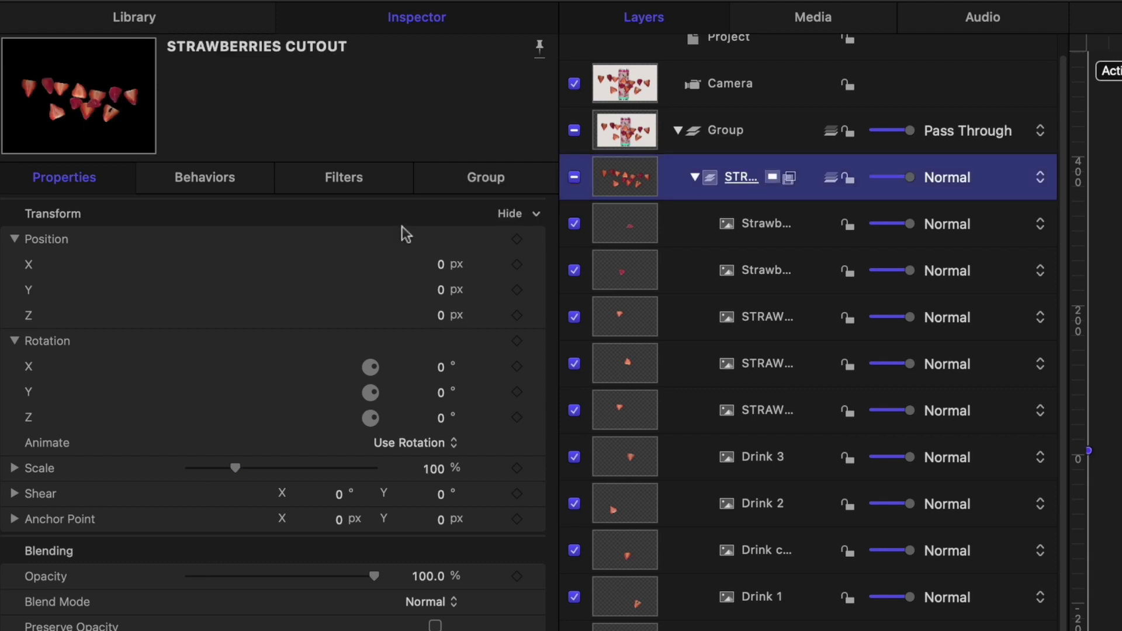
pyautogui.click(479, 177)
pyautogui.click(452, 242)
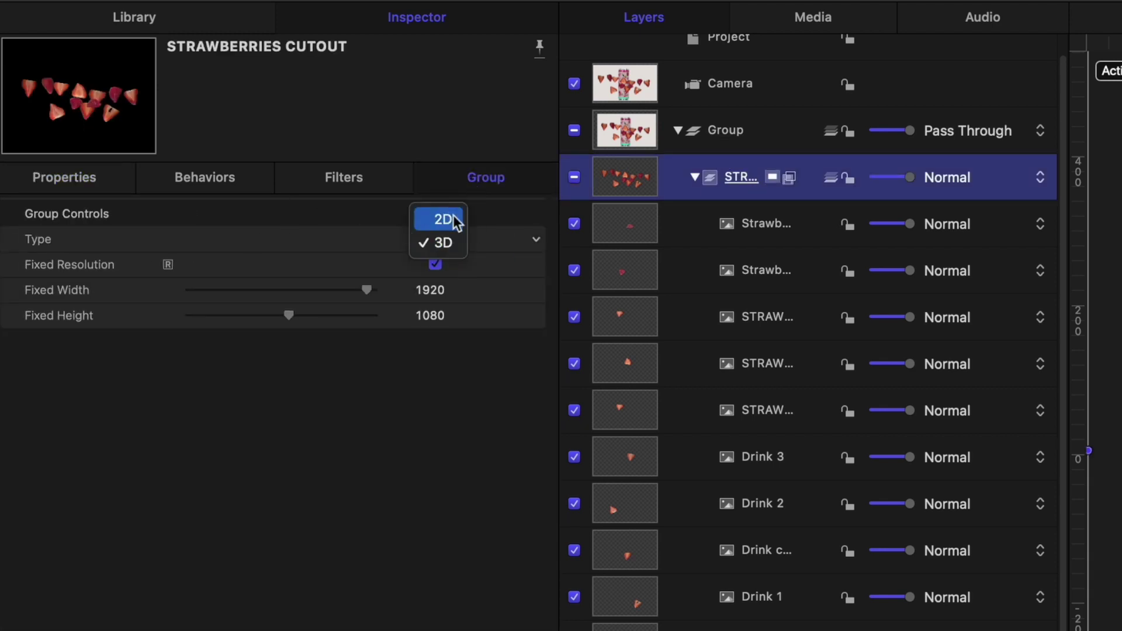
pyautogui.click(498, 186)
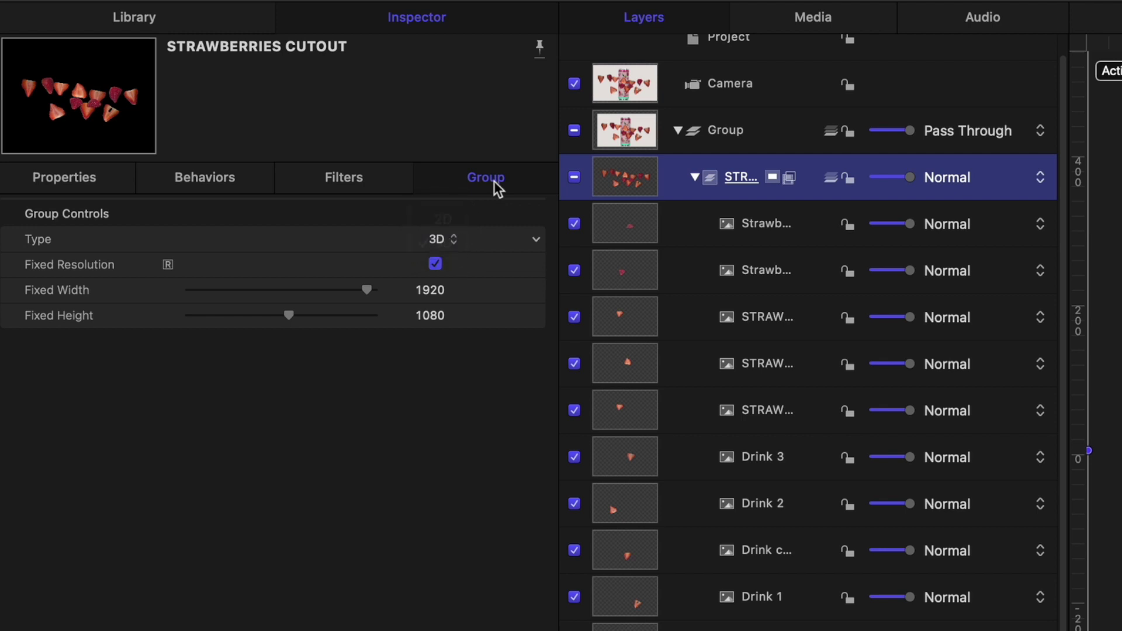
pyautogui.click(832, 178)
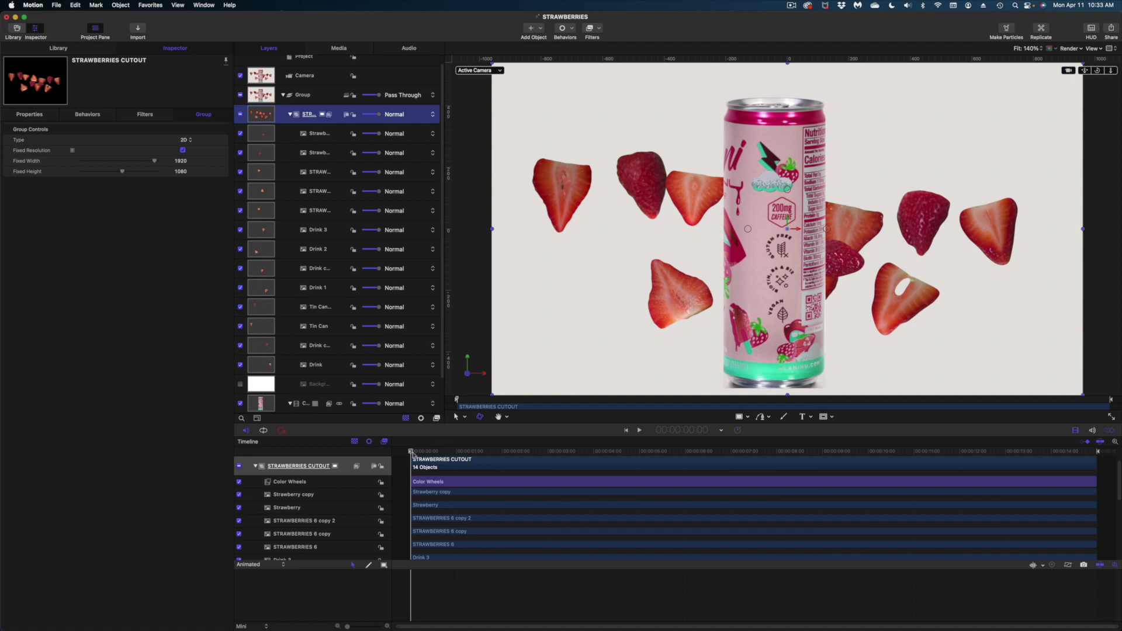
# Keyframe the position and Z rotation of the Strawberry copy layer at the first frame and move it behind the can.
pyautogui.click(411, 454)
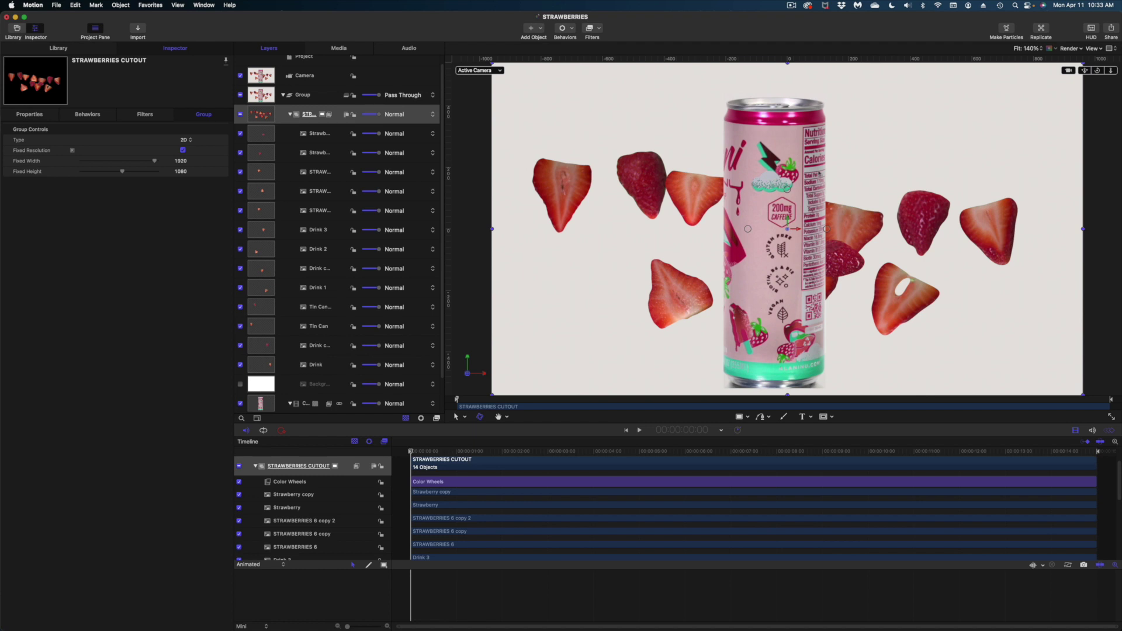
pyautogui.click(329, 134)
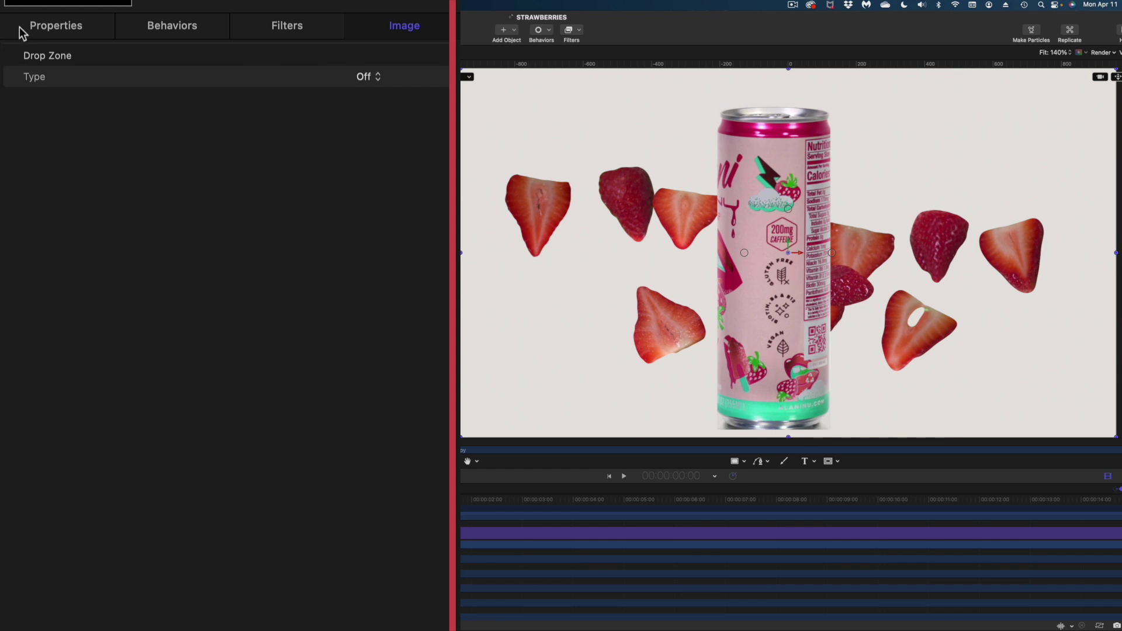
pyautogui.click(52, 27)
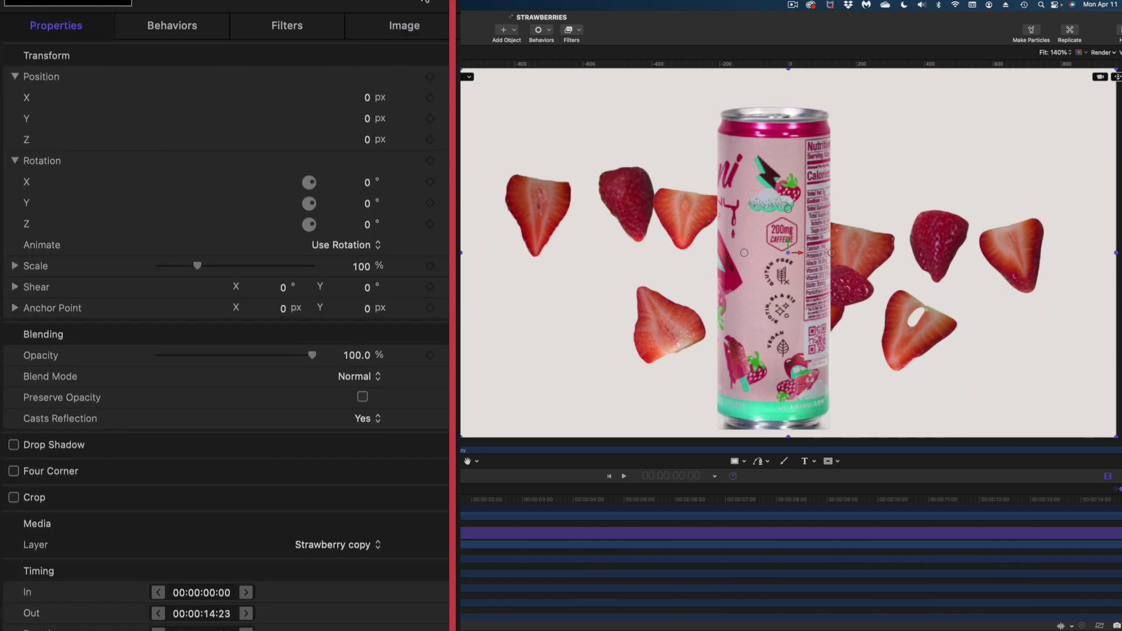
pyautogui.click(431, 77)
pyautogui.click(432, 224)
pyautogui.moveTo(863, 294); pyautogui.dragTo(793, 245)
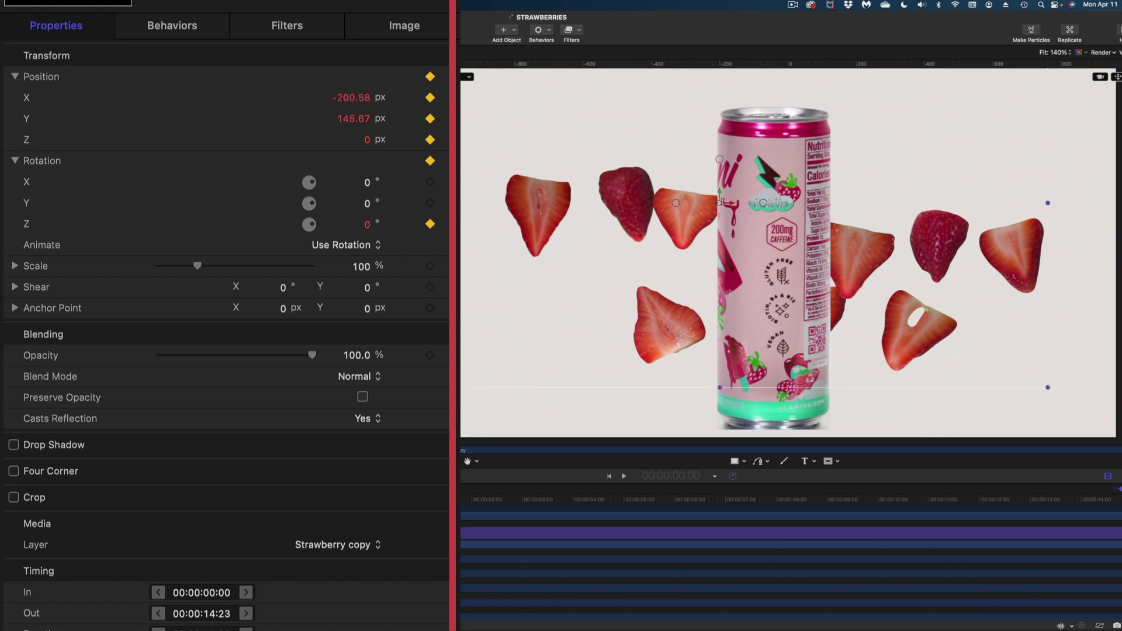
pyautogui.moveTo(367, 140); pyautogui.dragTo(386, 160)
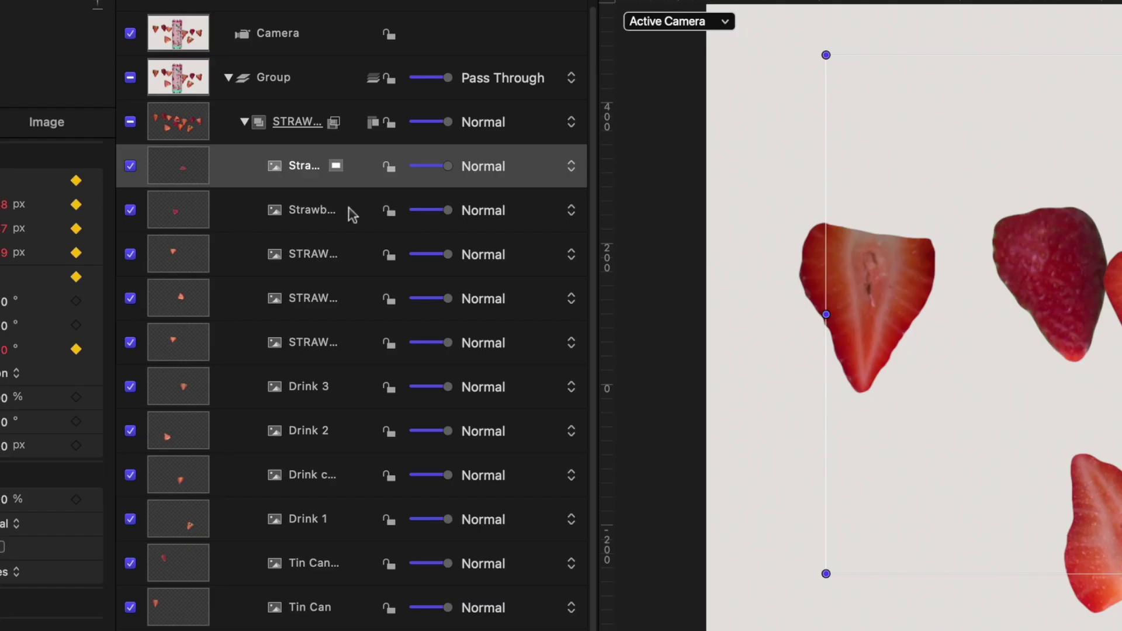
# Tuck the Strawberry layer behind the can with X at 5 px and Z at -765.67 px, and adjust its Z rotation.
pyautogui.click(352, 214)
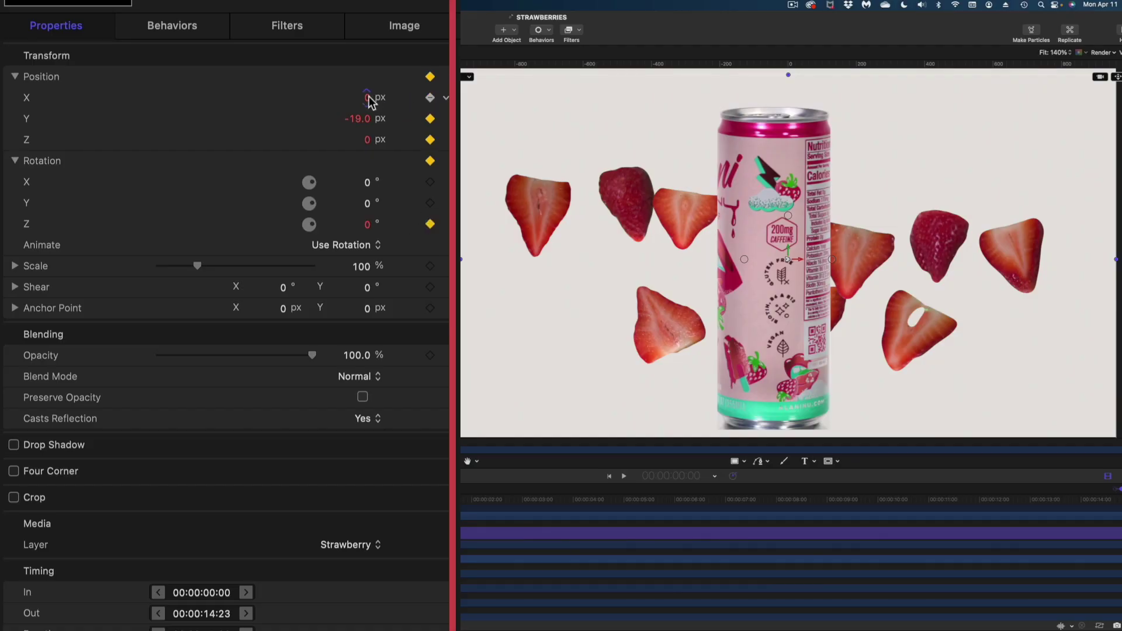
pyautogui.moveTo(369, 99); pyautogui.dragTo(361, 181)
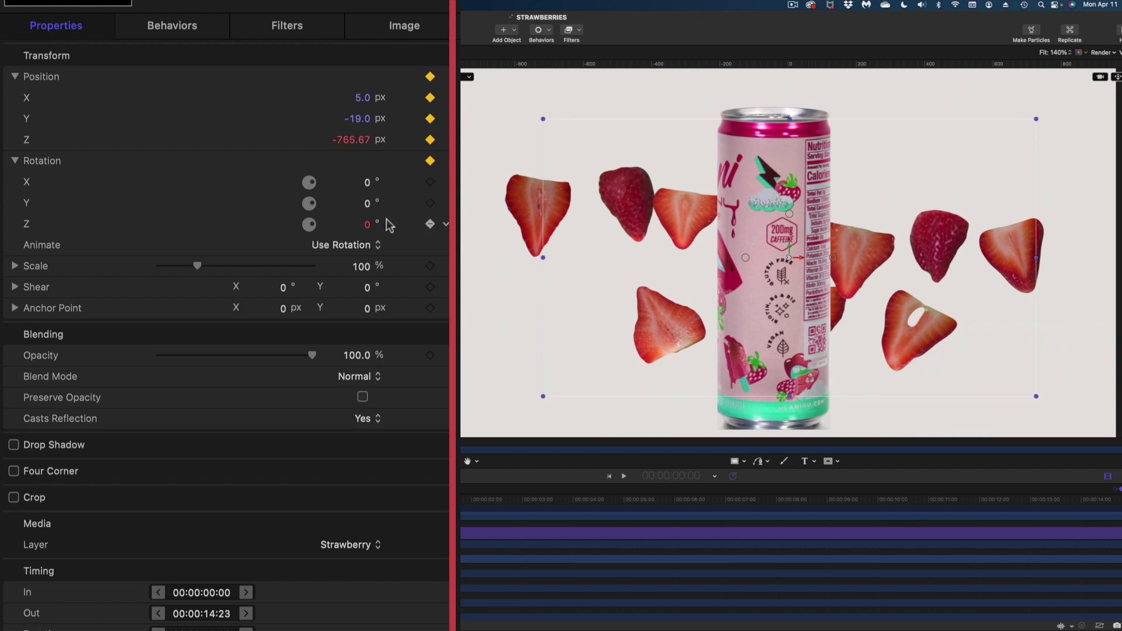
pyautogui.moveTo(367, 224); pyautogui.dragTo(364, 221)
# Hide the Drink 2 and Drink 3 strawberries behind the can, rotating Drink 3 to 57° on Z.
pyautogui.click(266, 247)
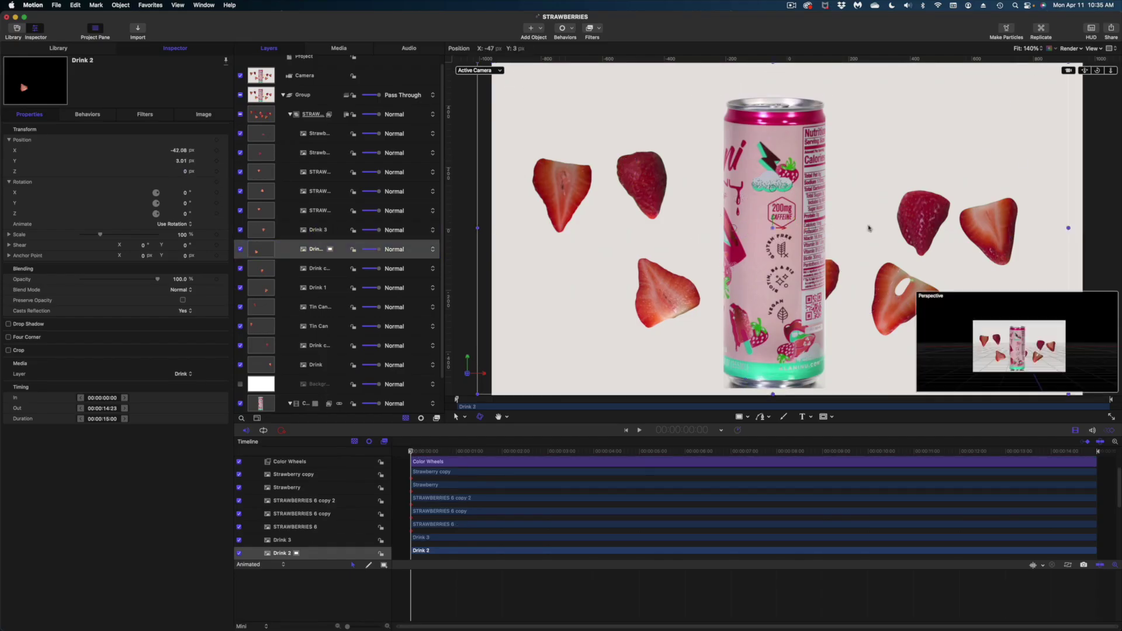
pyautogui.click(1008, 102)
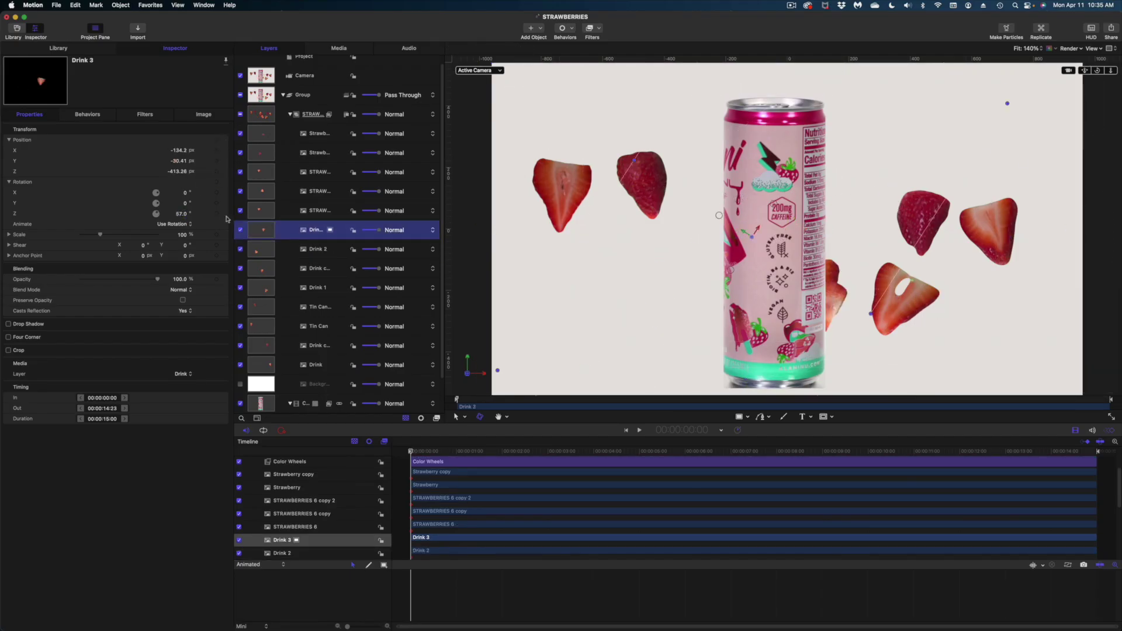
pyautogui.click(321, 246)
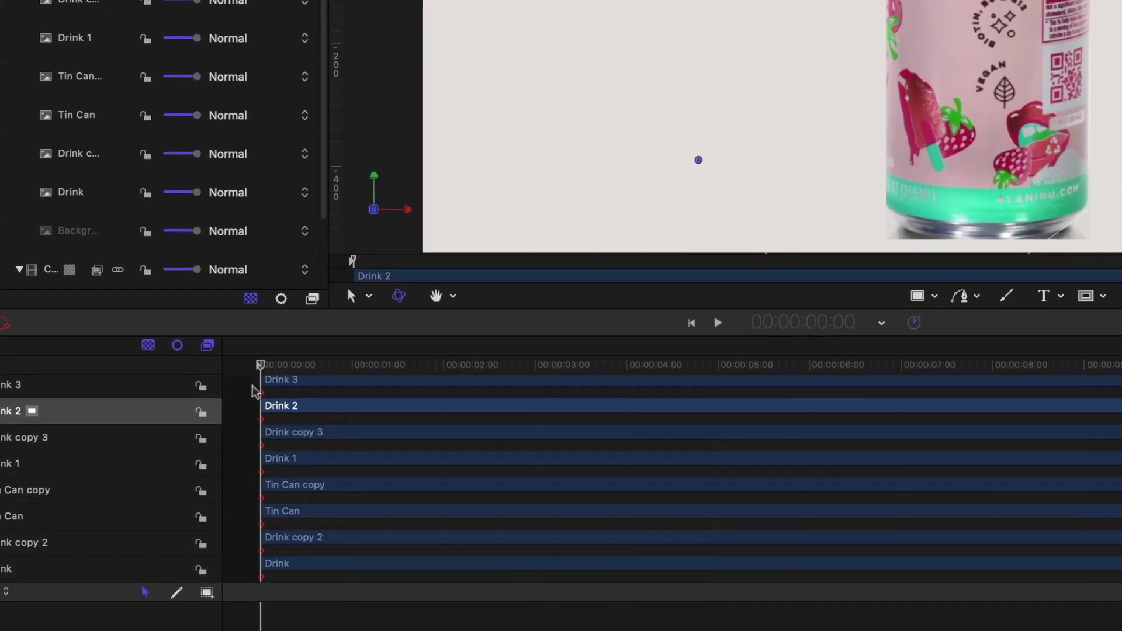
# At frame 12, move the Strawberry copy layer out to the upper left of the can and set its Z position to -216.29 px.
pyautogui.press('space')
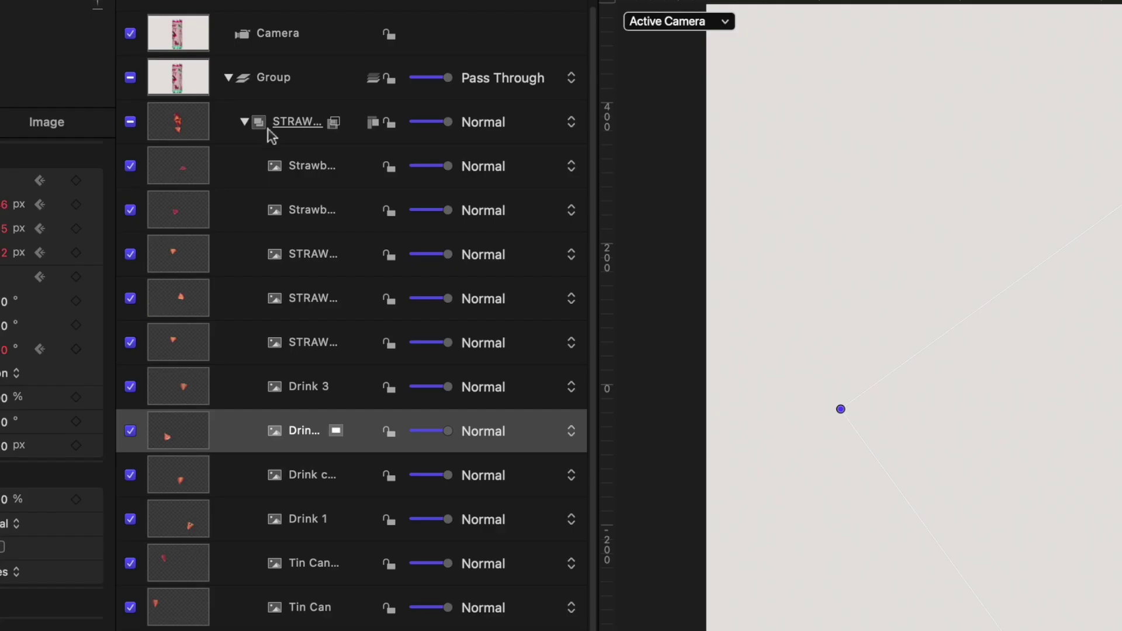
pyautogui.click(296, 174)
pyautogui.click(746, 201)
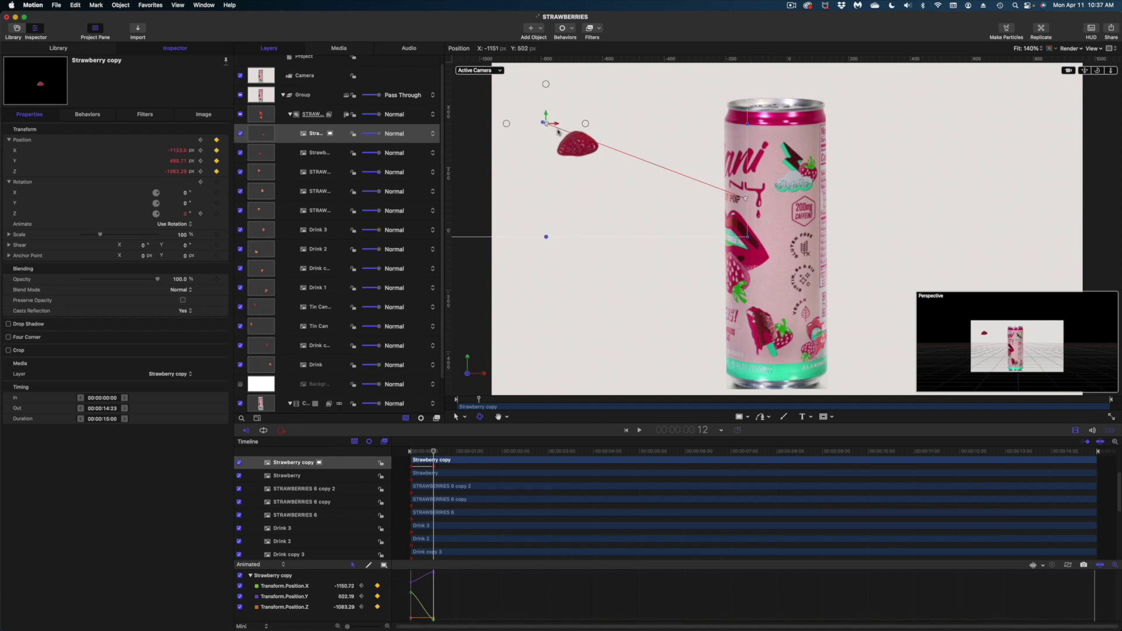
pyautogui.moveTo(570, 138); pyautogui.dragTo(544, 163)
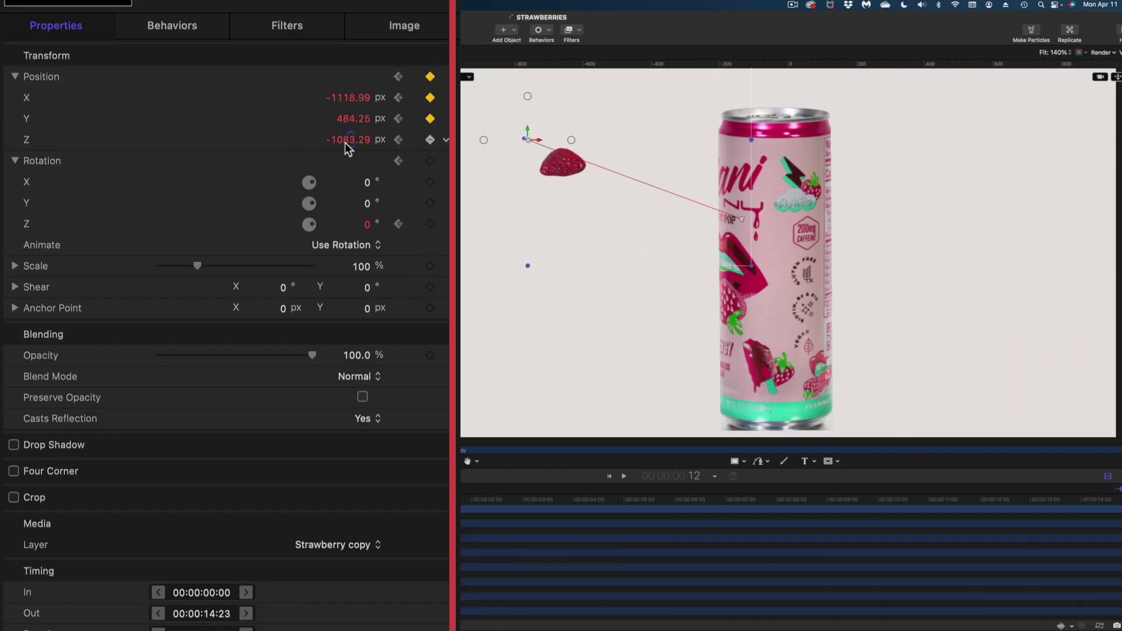
pyautogui.moveTo(579, 158); pyautogui.dragTo(556, 156)
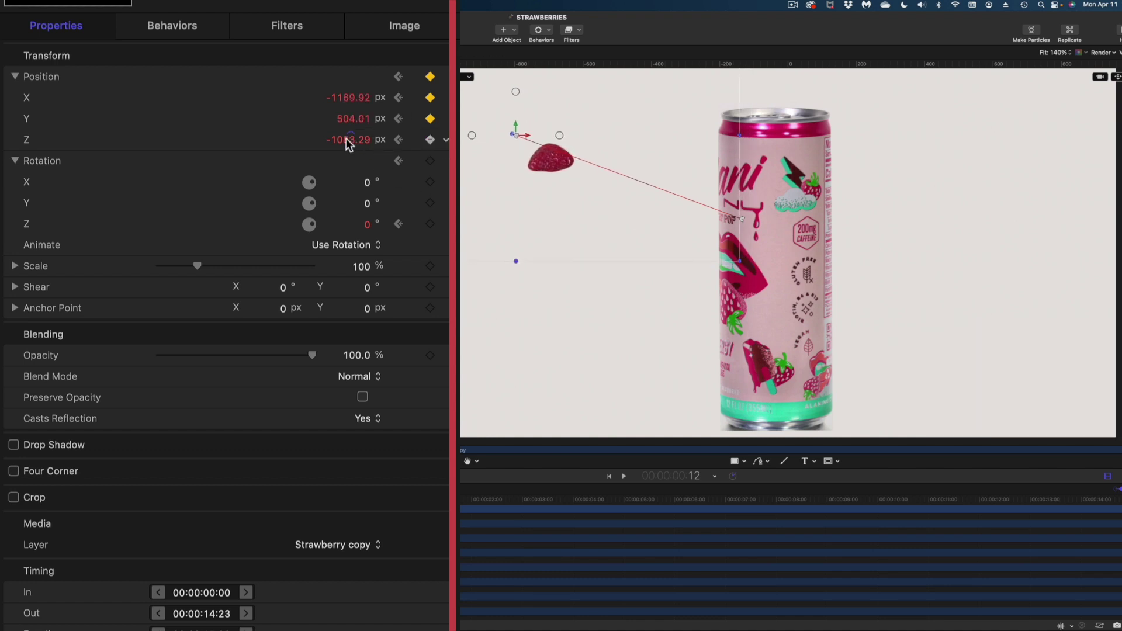
pyautogui.moveTo(349, 145); pyautogui.dragTo(353, 139)
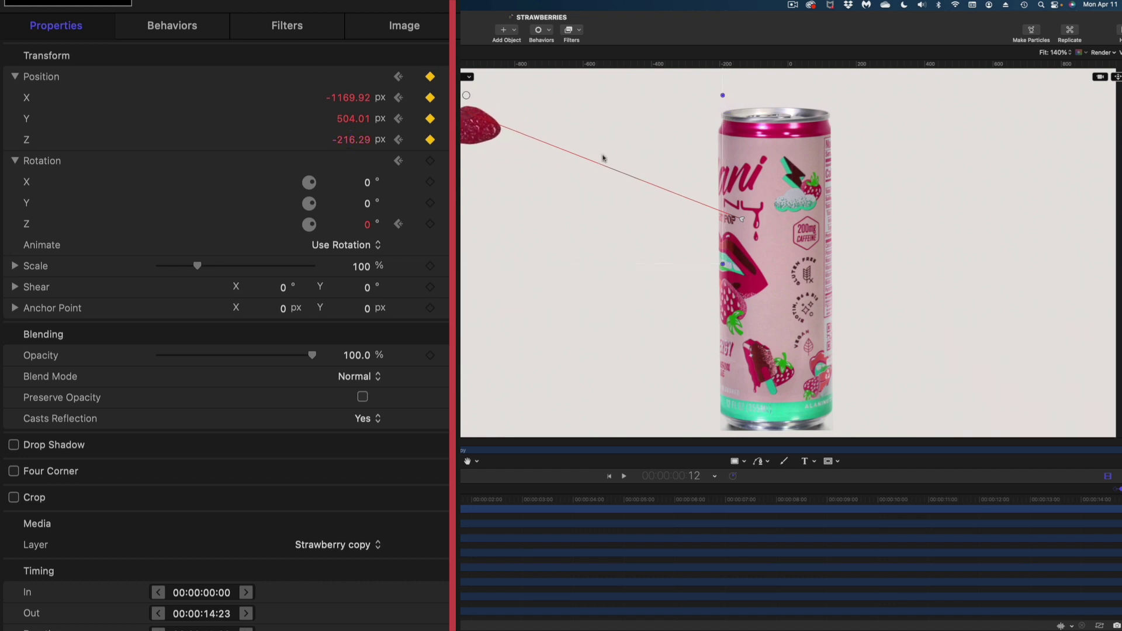
pyautogui.moveTo(604, 159); pyautogui.dragTo(709, 190)
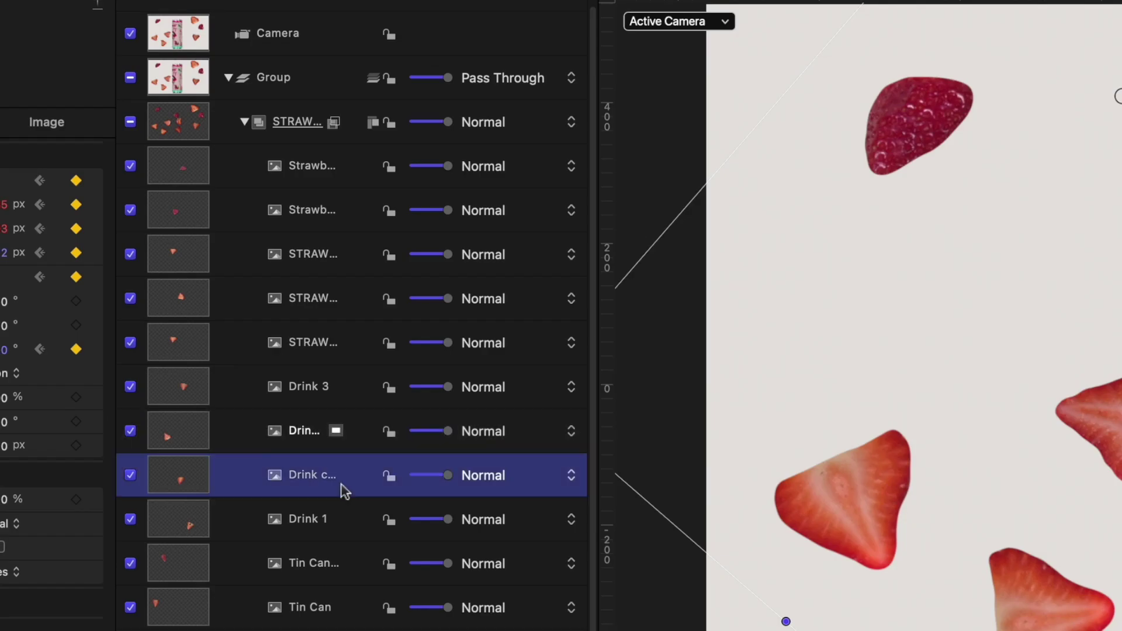
# At frame 12, spread the Drink copy 3, Drink 1, Tin Can copy and remaining strawberries outward around the can.
pyautogui.moveTo(345, 491); pyautogui.dragTo(345, 493)
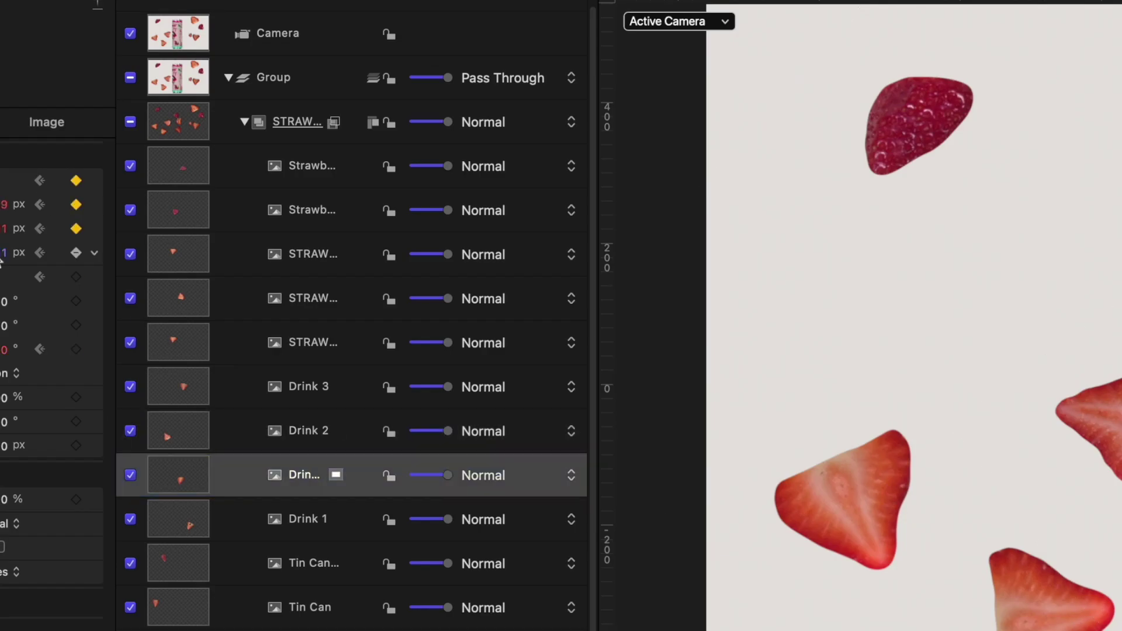
pyautogui.click(331, 292)
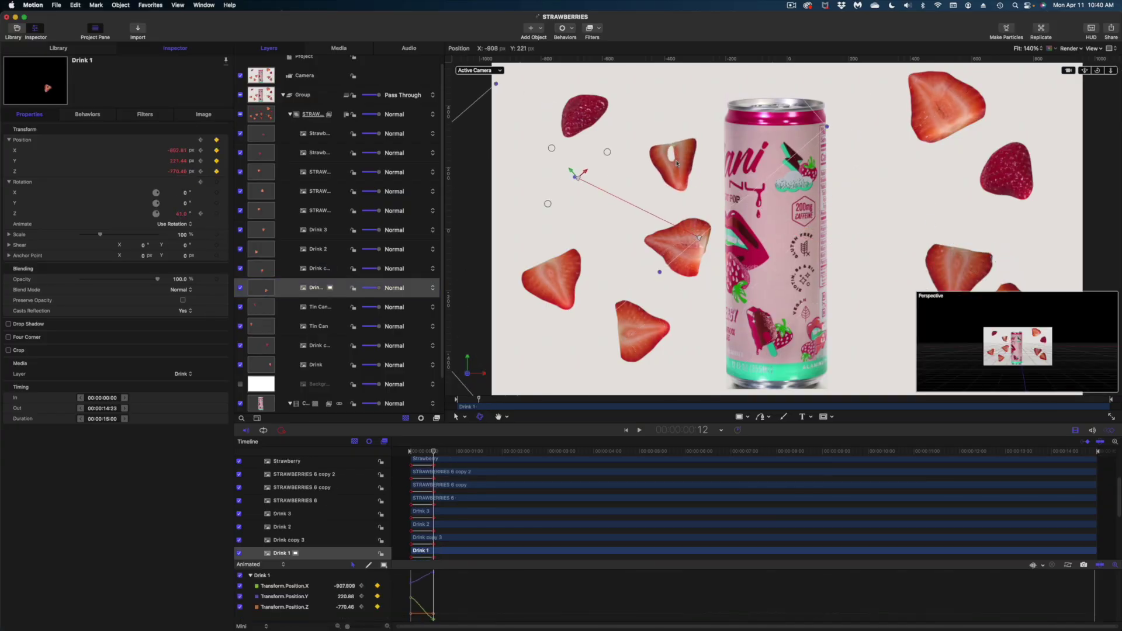
pyautogui.click(330, 310)
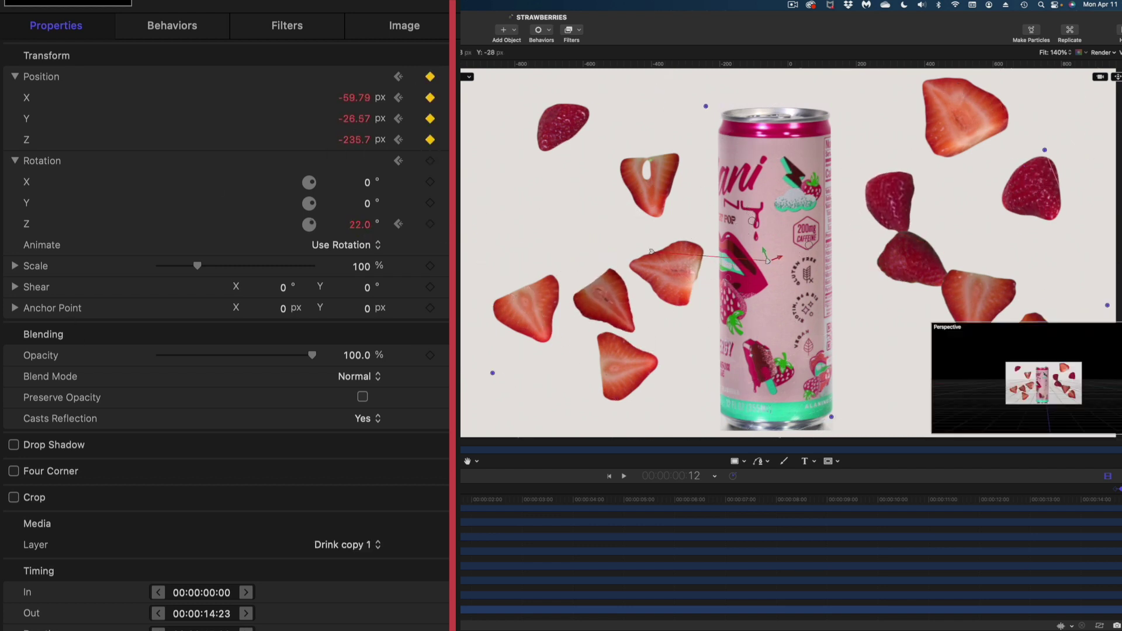
pyautogui.click(828, 356)
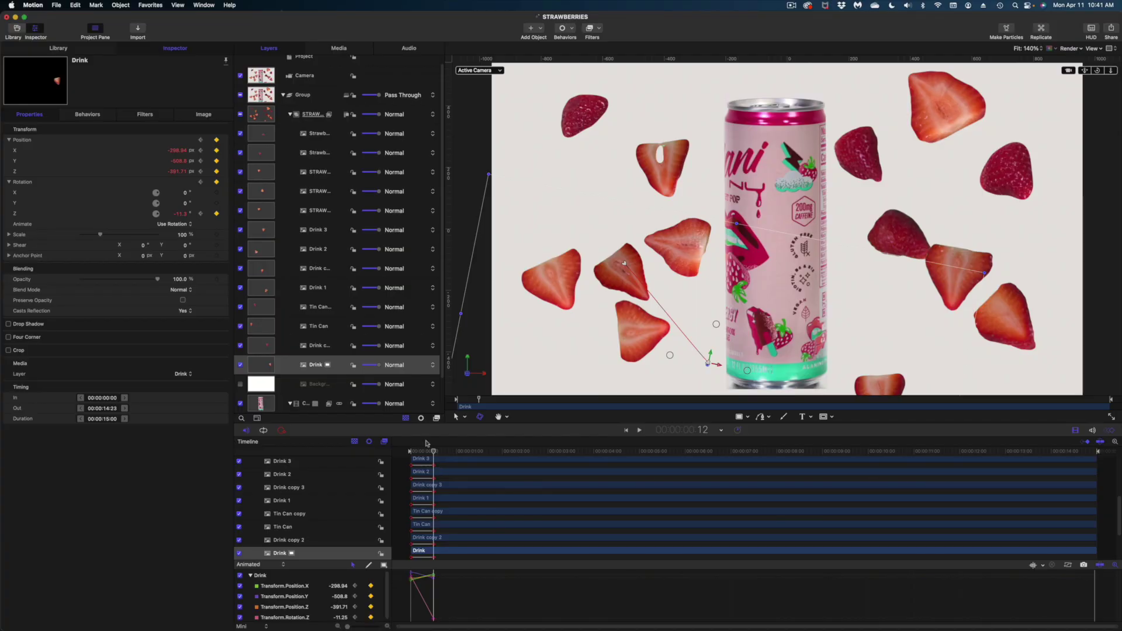
# At 5:01, shift the Strawberry copy, Strawberry, STRAWBERRIES 6 copy 2 and STRAWBERRIES 6 copy layers farther outward with slight rotation.
pyautogui.moveTo(433, 452); pyautogui.dragTo(639, 483)
pyautogui.scroll(-5, 639, 482)
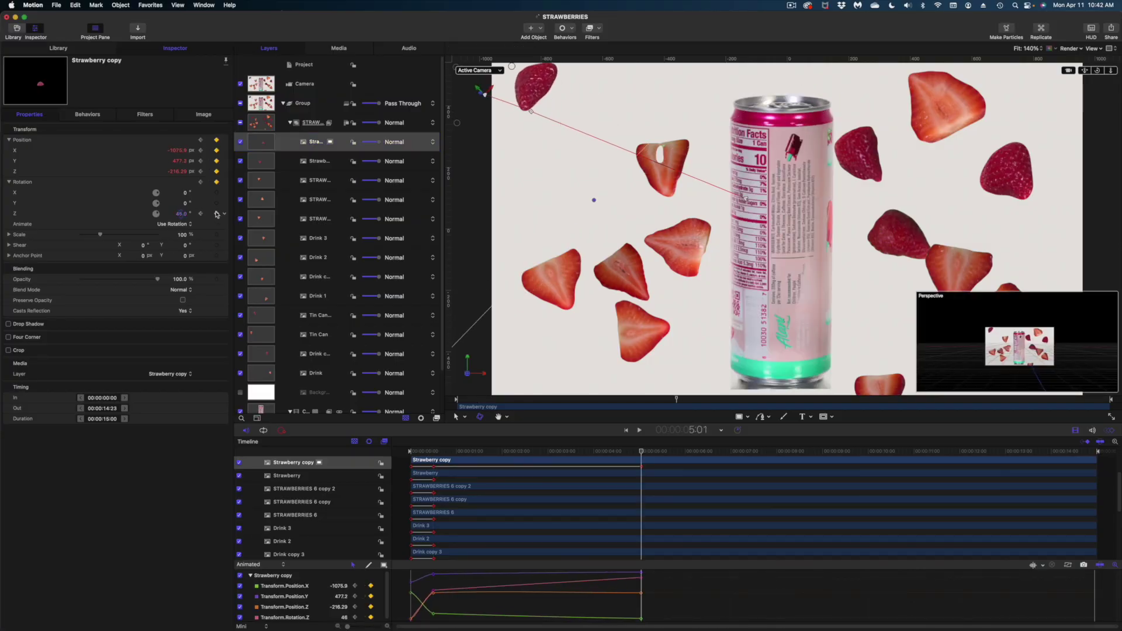
pyautogui.moveTo(1015, 167); pyautogui.dragTo(1055, 107)
pyautogui.click(316, 180)
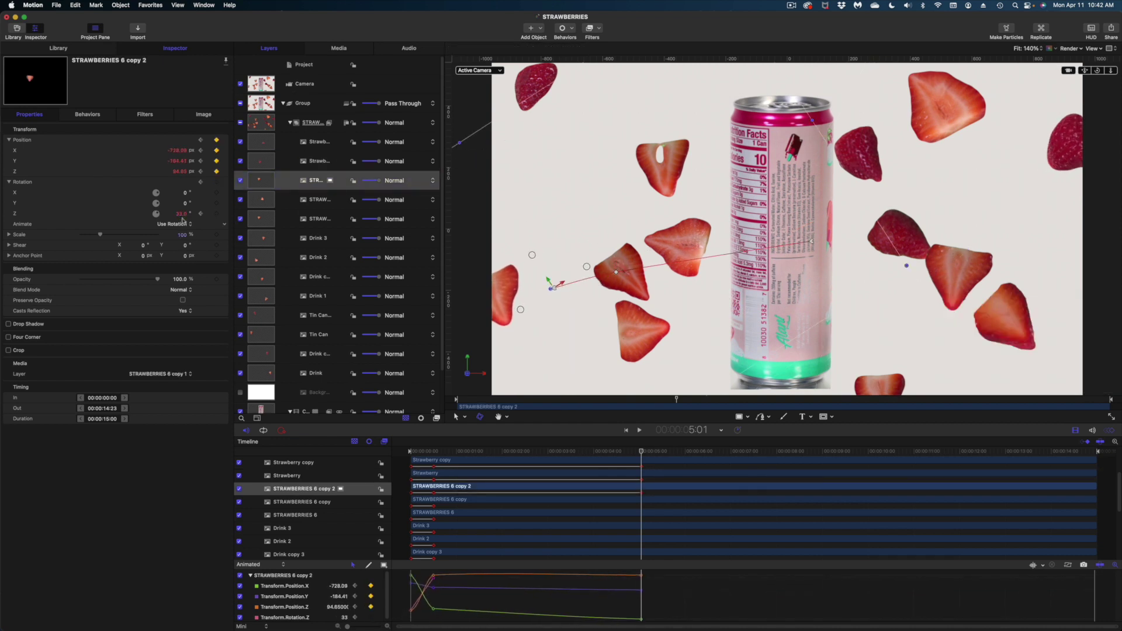
pyautogui.click(318, 200)
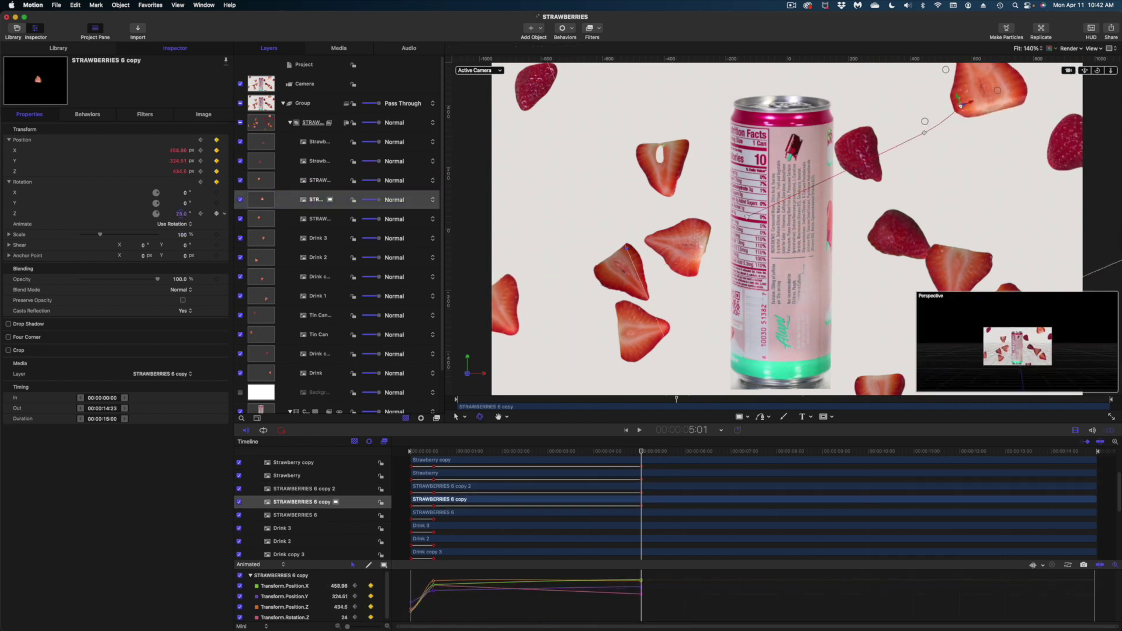
# At 5:01, drift the STRAWBERRIES 6, Drink 3 and Drink 2 layers farther away from the can.
pyautogui.click(615, 280)
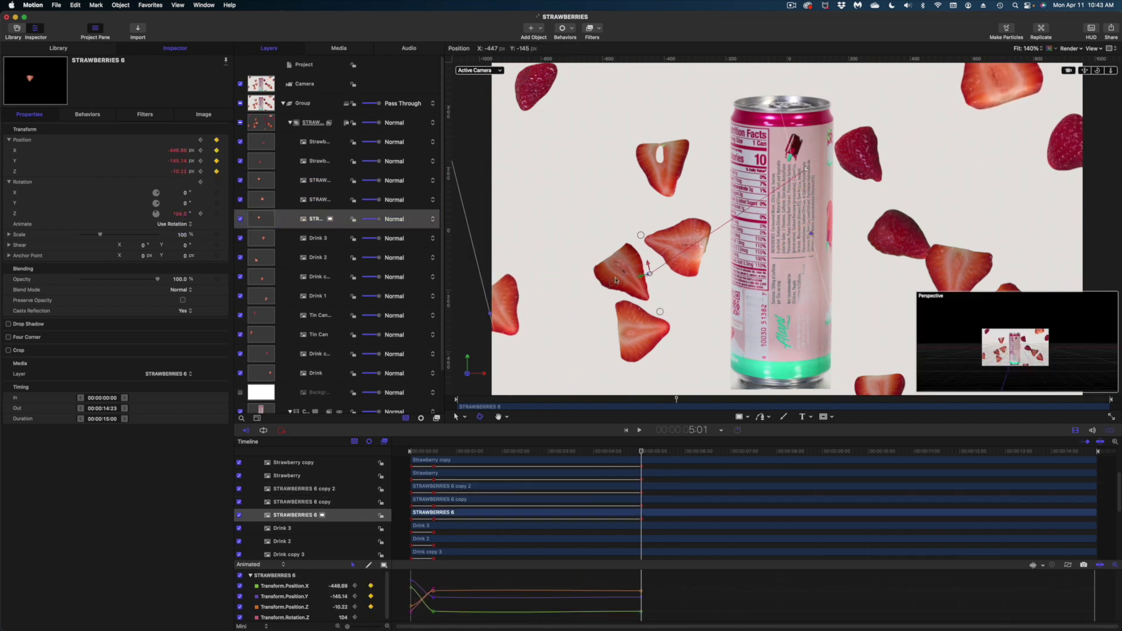
pyautogui.click(297, 236)
pyautogui.click(318, 252)
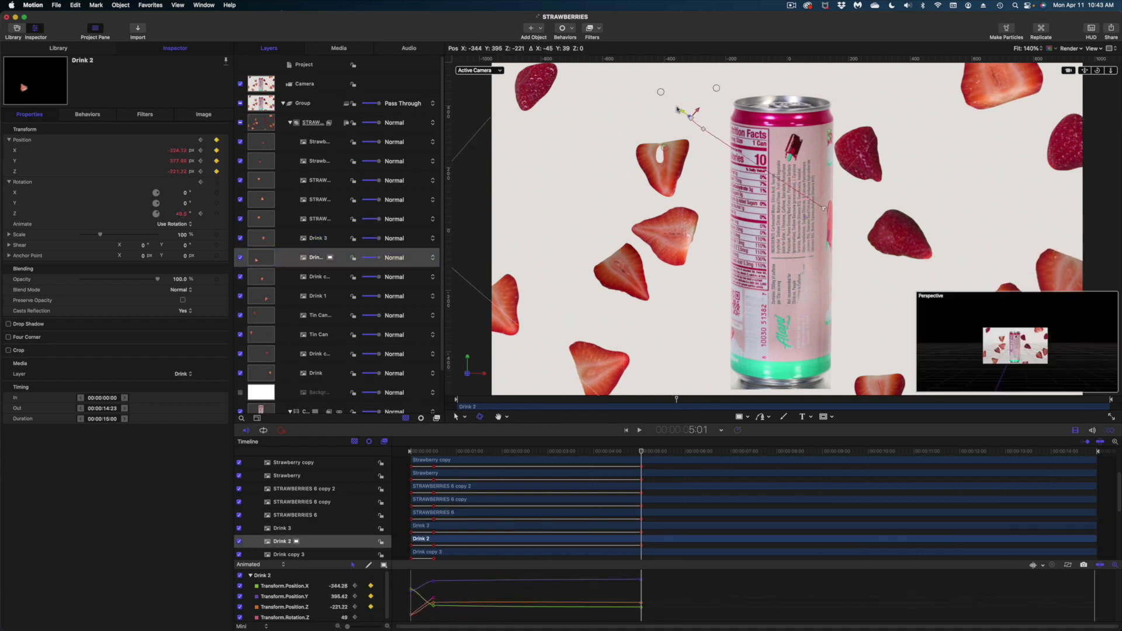
pyautogui.press('Down')
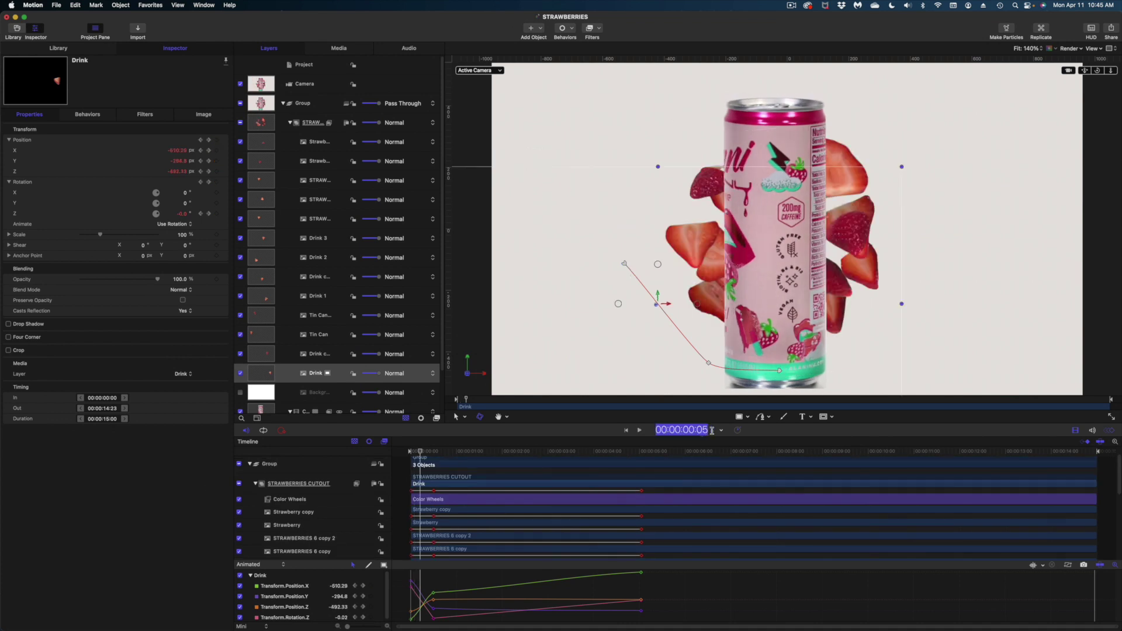
# Set the project duration to 5:00.
pyautogui.write('500')
pyautogui.press('Return')
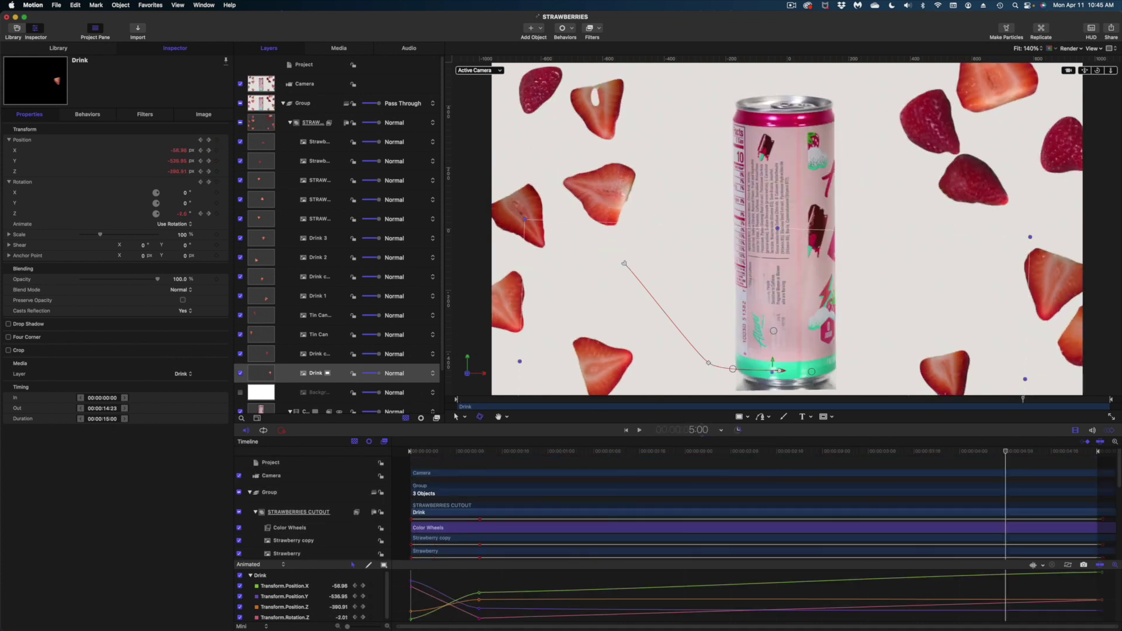
pyautogui.click(721, 430)
# Scrub through the start of the timeline to check how the strawberries burst out from behind the can.
pyautogui.click(645, 452)
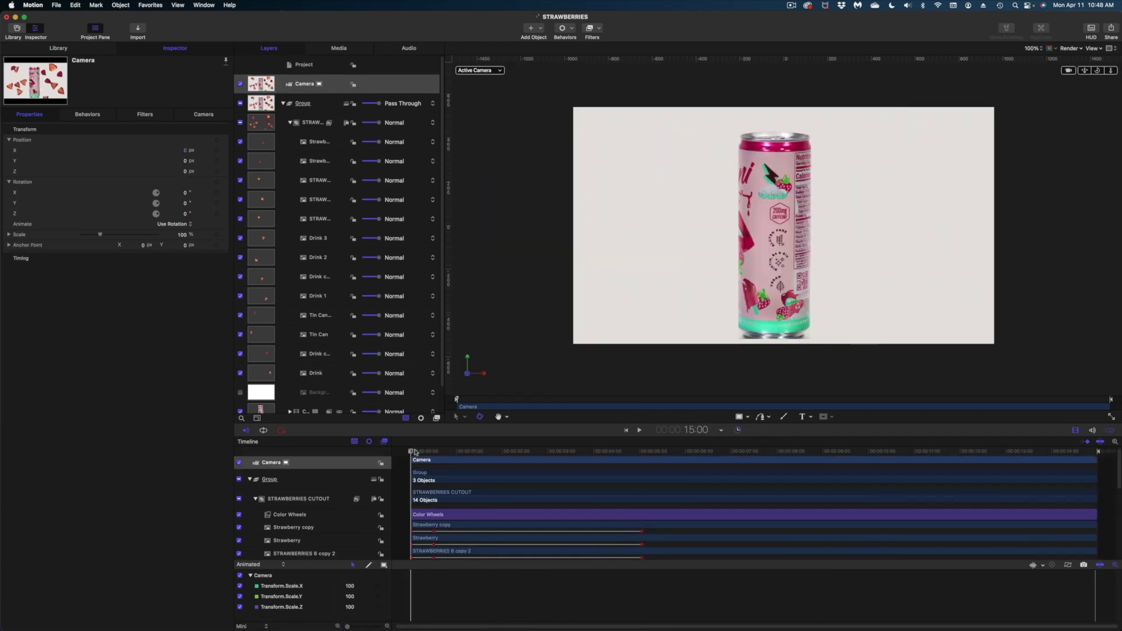
pyautogui.moveTo(448, 457); pyautogui.dragTo(482, 457)
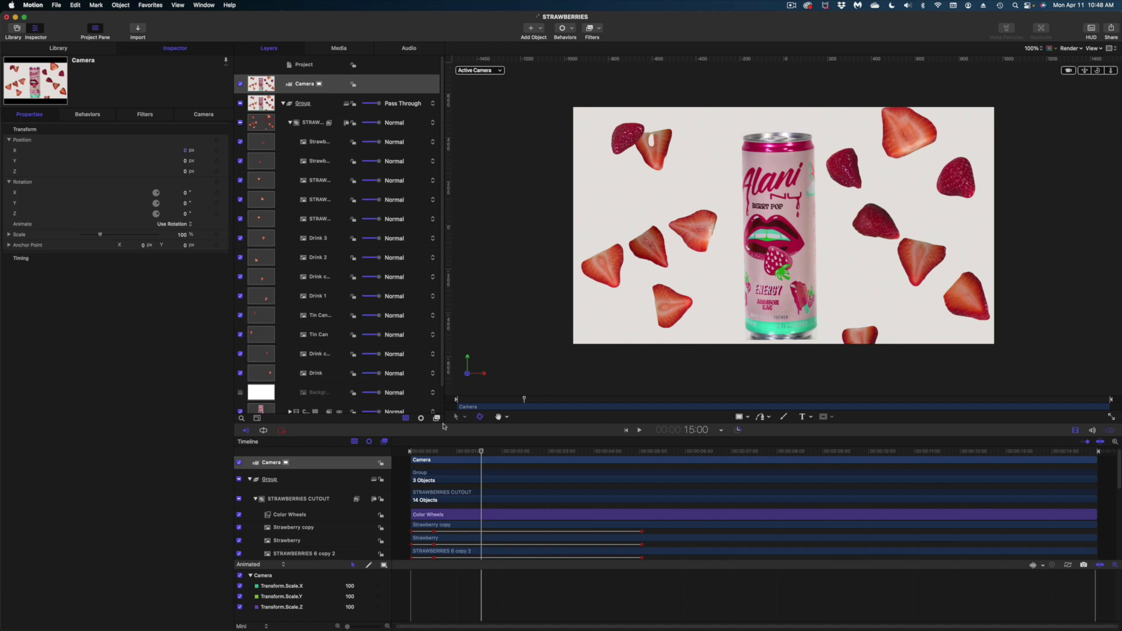
# Rotate the can clip about 9.7° around Z and set its Y position to -38.46 px.
pyautogui.scroll(-2, 369, 289)
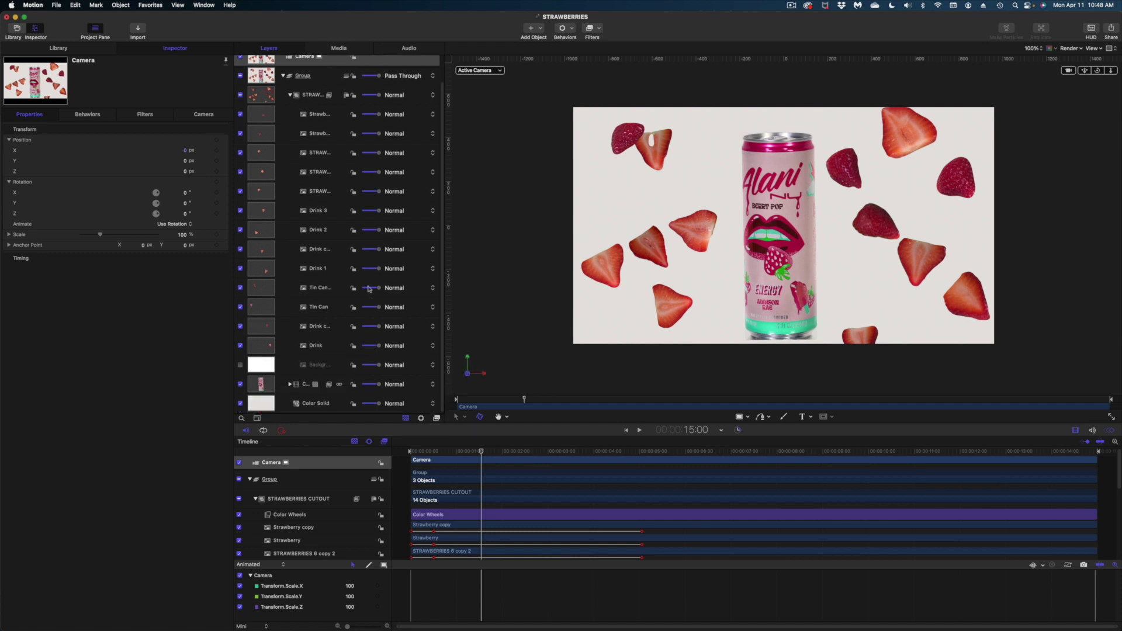
pyautogui.click(307, 385)
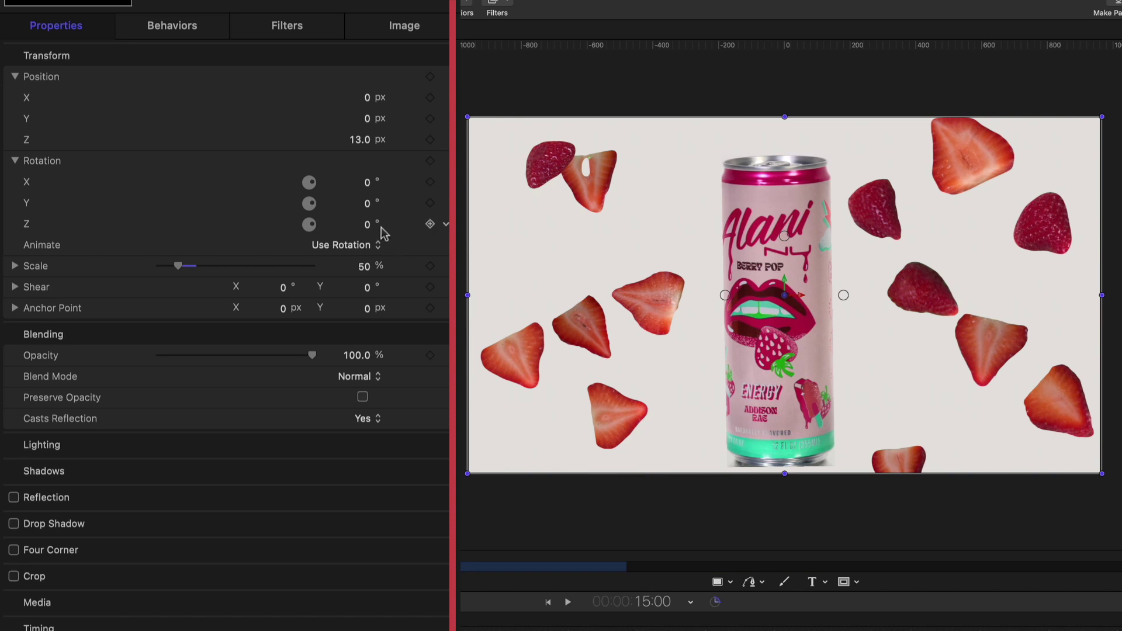
pyautogui.moveTo(368, 231); pyautogui.dragTo(366, 228)
pyautogui.moveTo(367, 119); pyautogui.dragTo(366, 118)
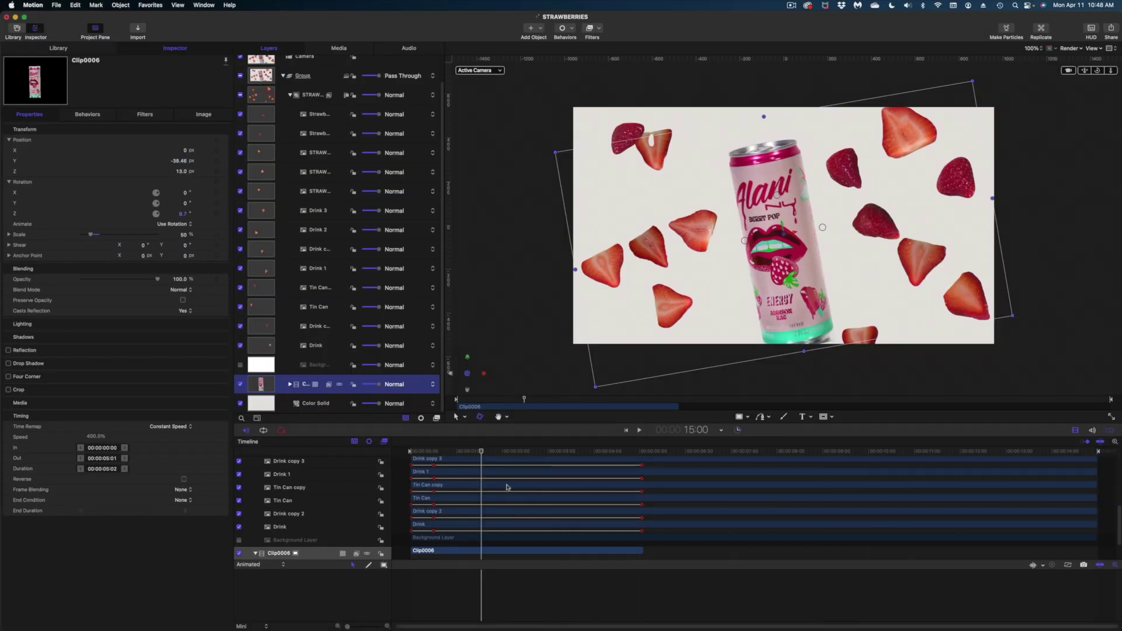
# Keyframe the camera's Scale at 62% on the first frame of the timeline.
pyautogui.scroll(10, 508, 487)
pyautogui.moveTo(482, 453); pyautogui.dragTo(410, 462)
pyautogui.click(429, 475)
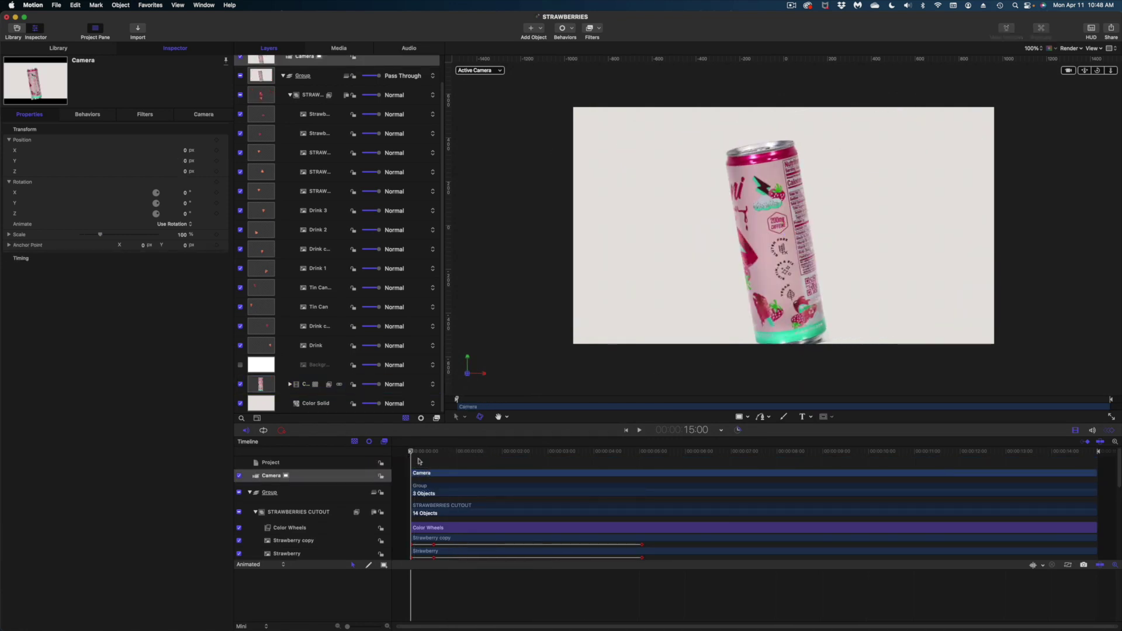
pyautogui.scroll(2, 296, 83)
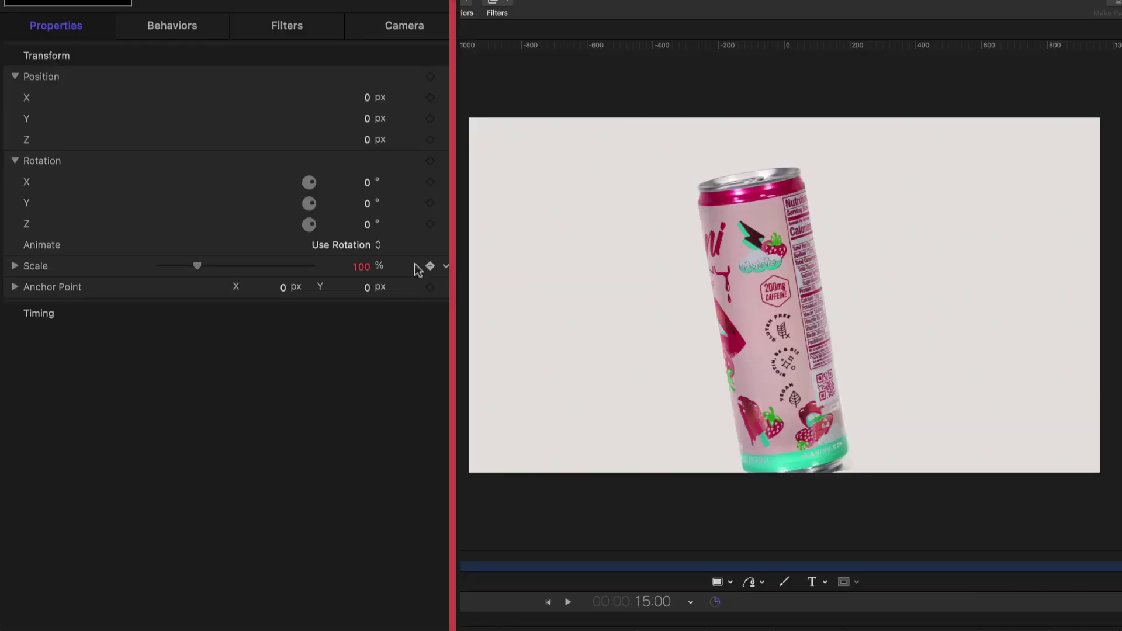
pyautogui.moveTo(362, 268); pyautogui.dragTo(336, 274)
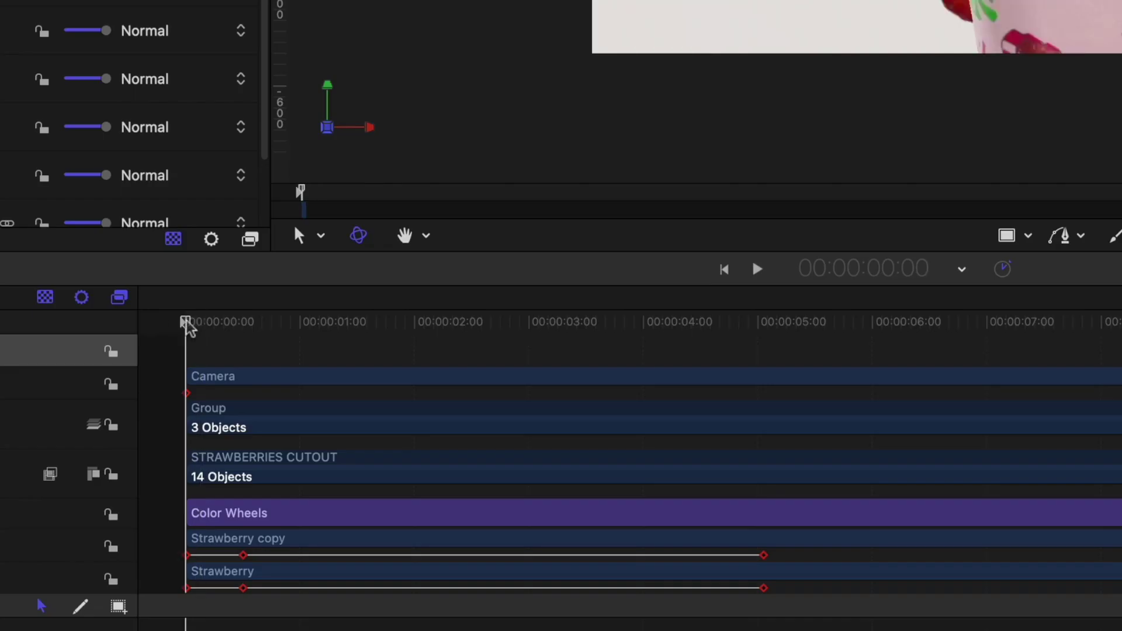
# Keyframe the camera's Scale to 78% at frame 12 and to a higher value at 5:01 for a gradual pull-back.
pyautogui.moveTo(187, 326); pyautogui.dragTo(243, 331)
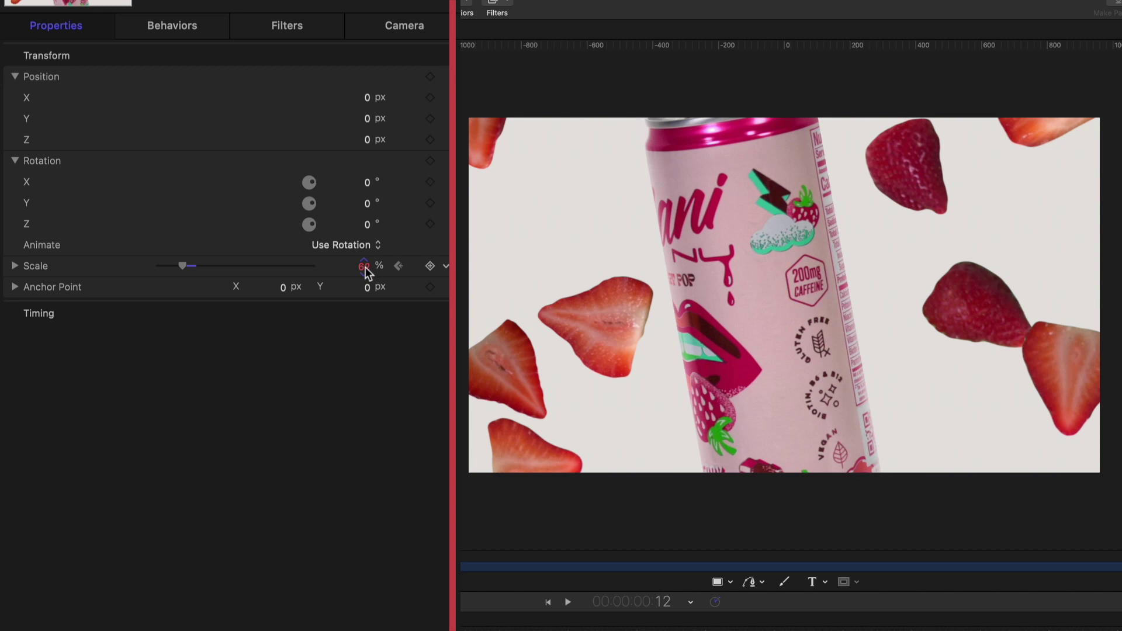
pyautogui.moveTo(366, 268)
pyautogui.mouseDown()
pyautogui.moveTo(391, 265)
pyautogui.moveTo(359, 274)
pyautogui.mouseUp()
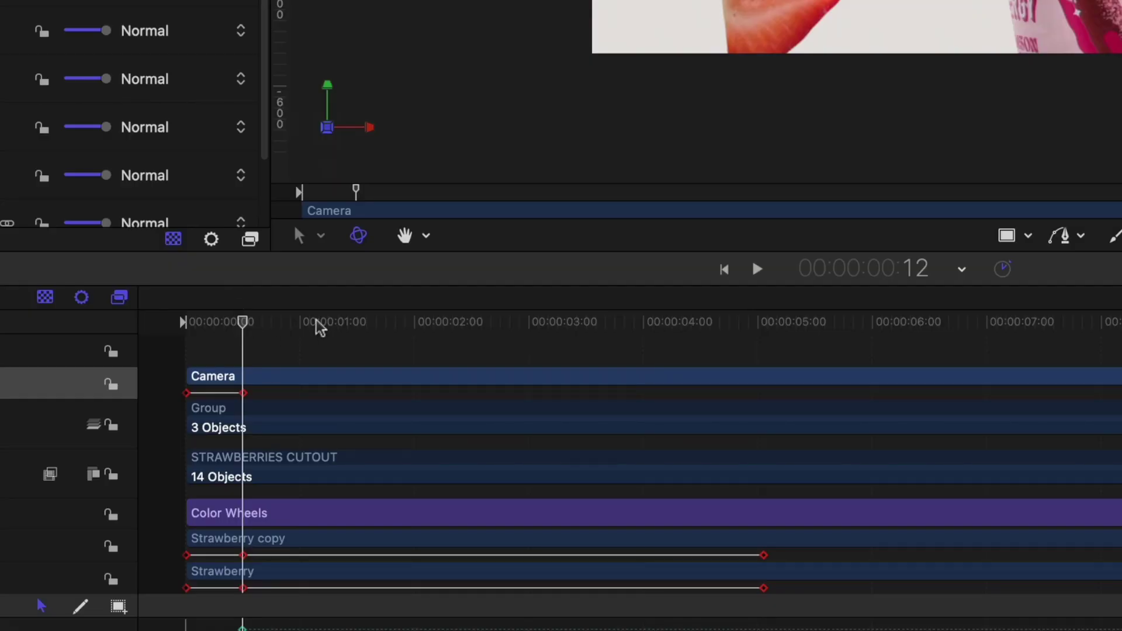
pyautogui.moveTo(319, 326); pyautogui.dragTo(762, 349)
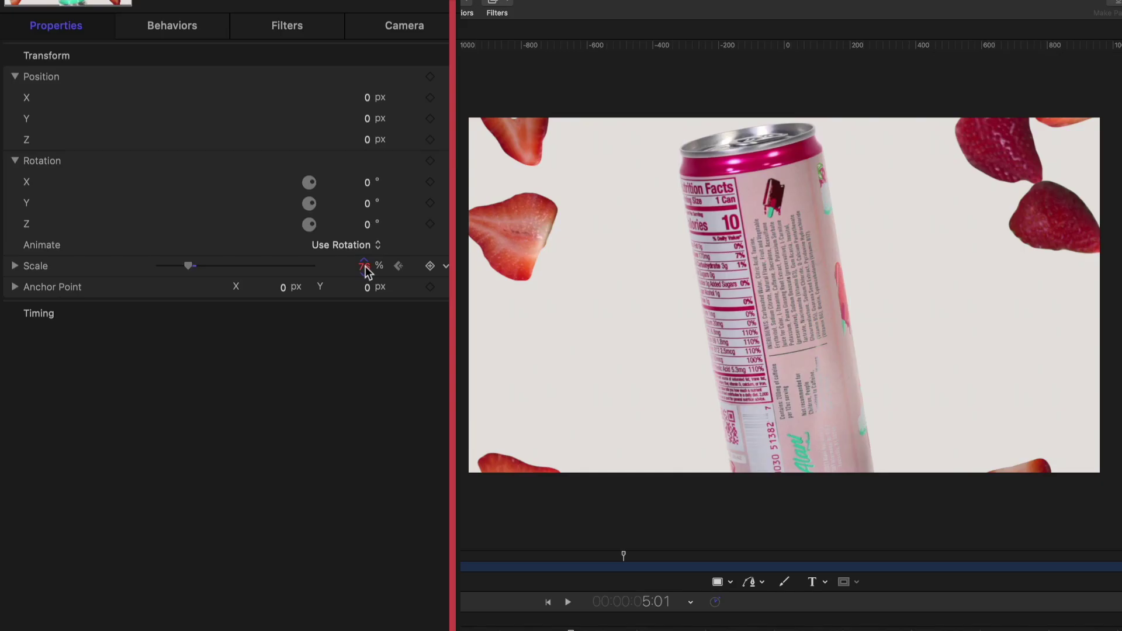
pyautogui.moveTo(366, 265); pyautogui.dragTo(370, 258)
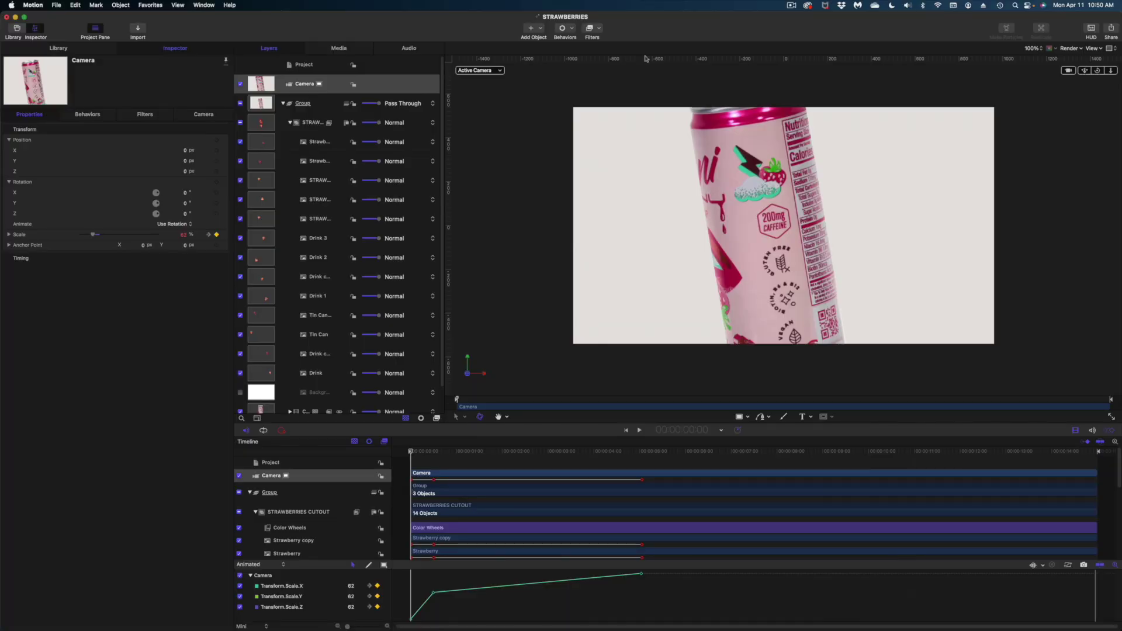
# At frame 13, duplicate the Drink 2 layer and move the copy above the STRAWBERRIES CUTOUT group.
pyautogui.moveTo(422, 454); pyautogui.dragTo(436, 456)
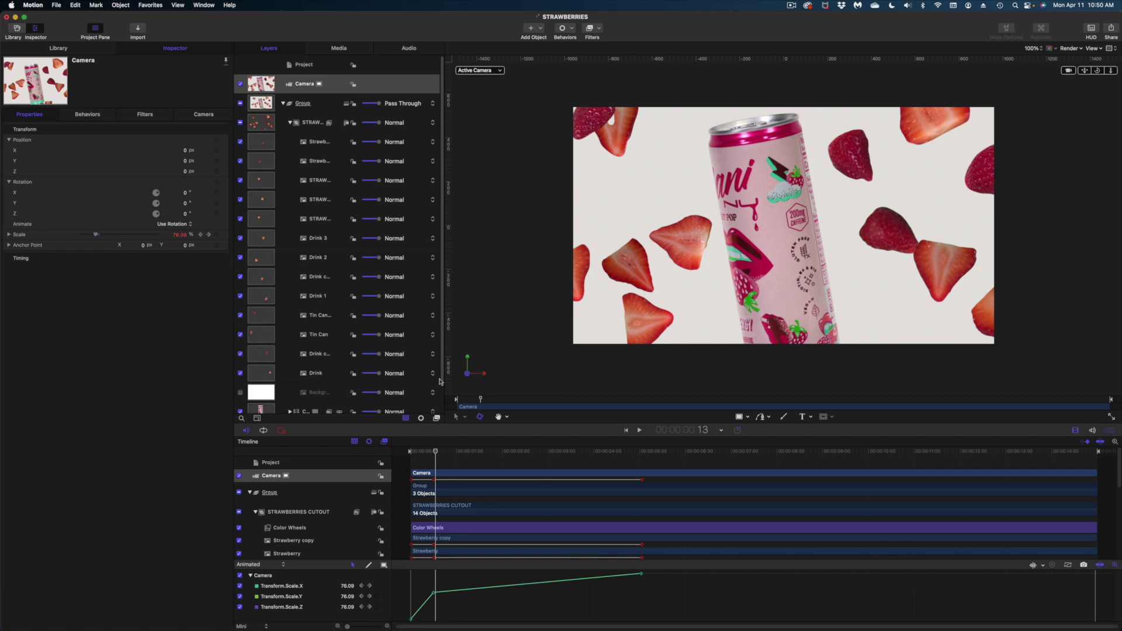
pyautogui.click(691, 230)
pyautogui.click(307, 257)
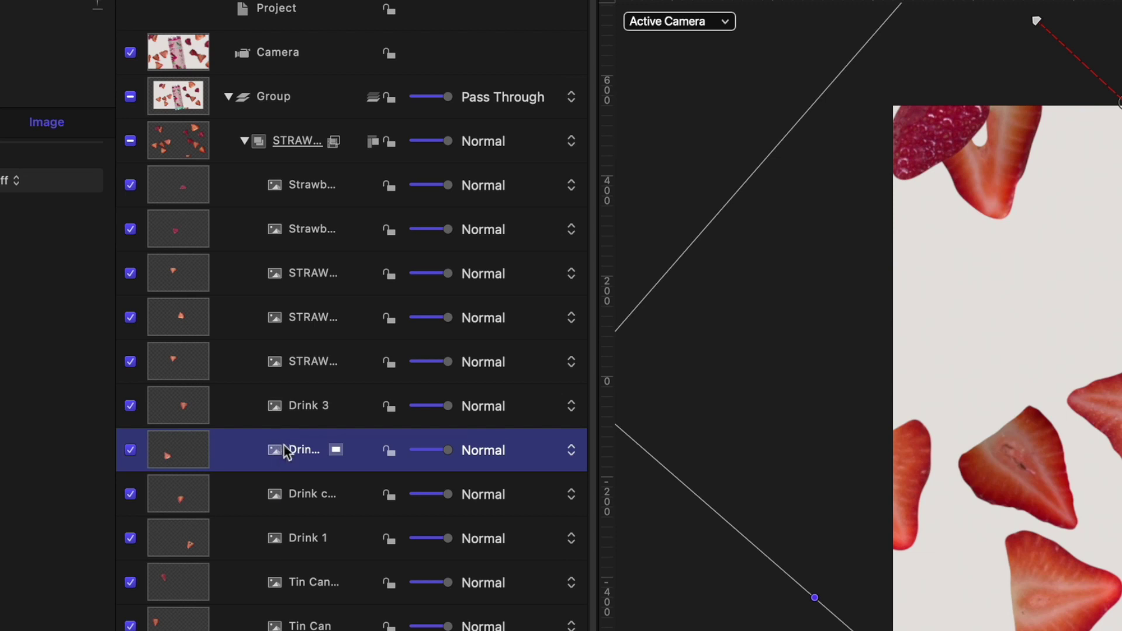
pyautogui.rightClick(283, 447)
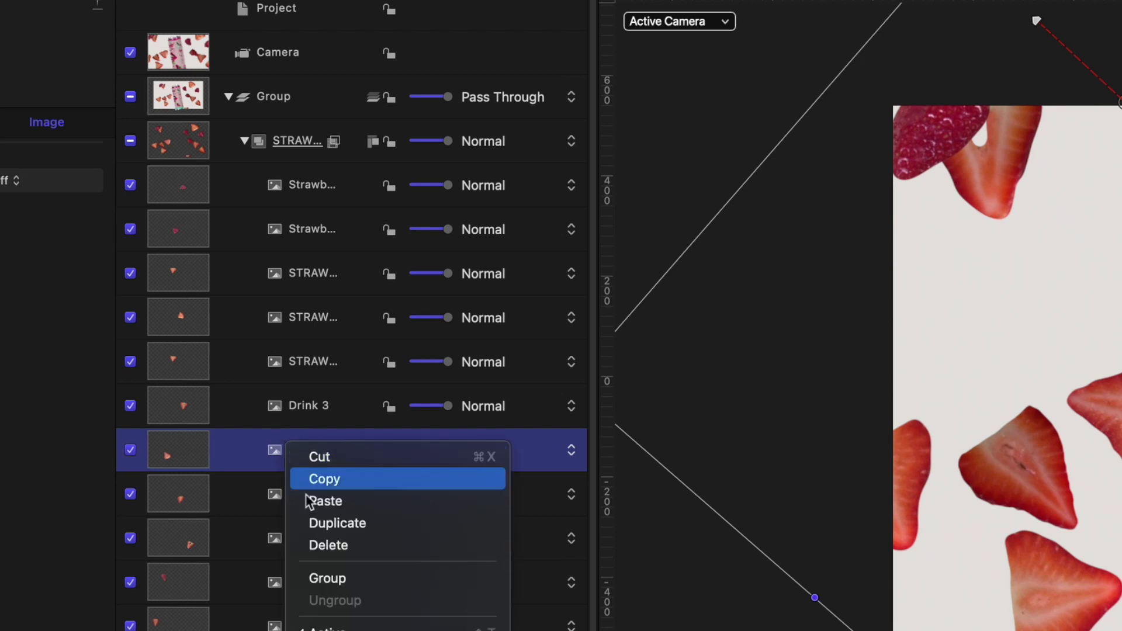
pyautogui.click(310, 521)
pyautogui.moveTo(255, 451); pyautogui.dragTo(248, 113)
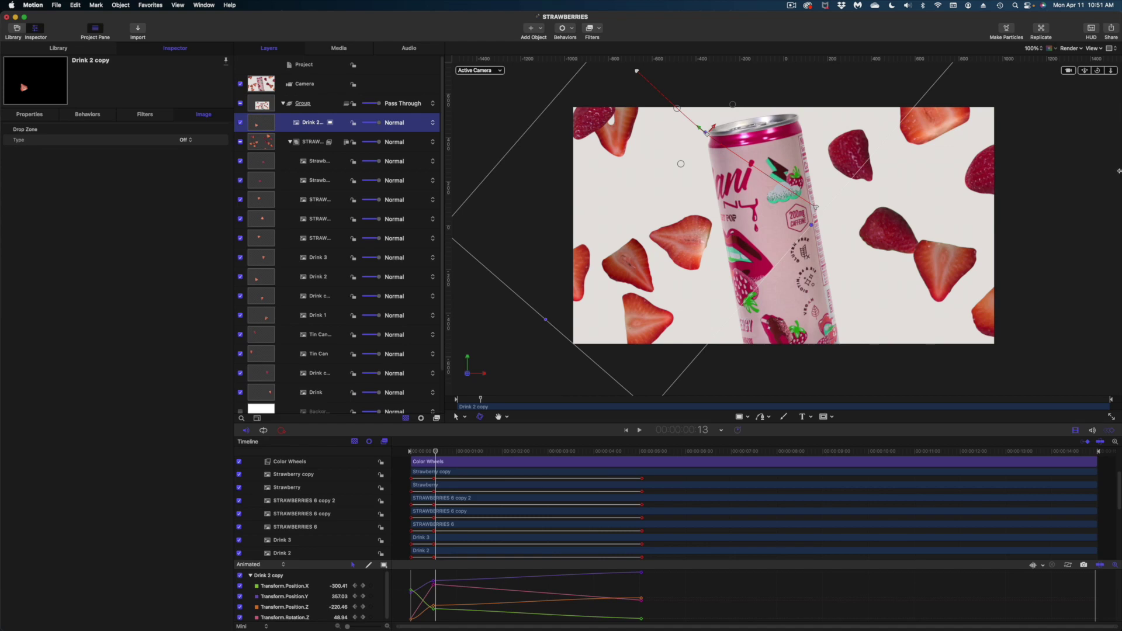
# Duplicate the Strawberry layer and place the copy above the Drink 2 copy, outside the STRAWBERRIES CUTOUT group.
pyautogui.click(305, 182)
pyautogui.rightClick(306, 181)
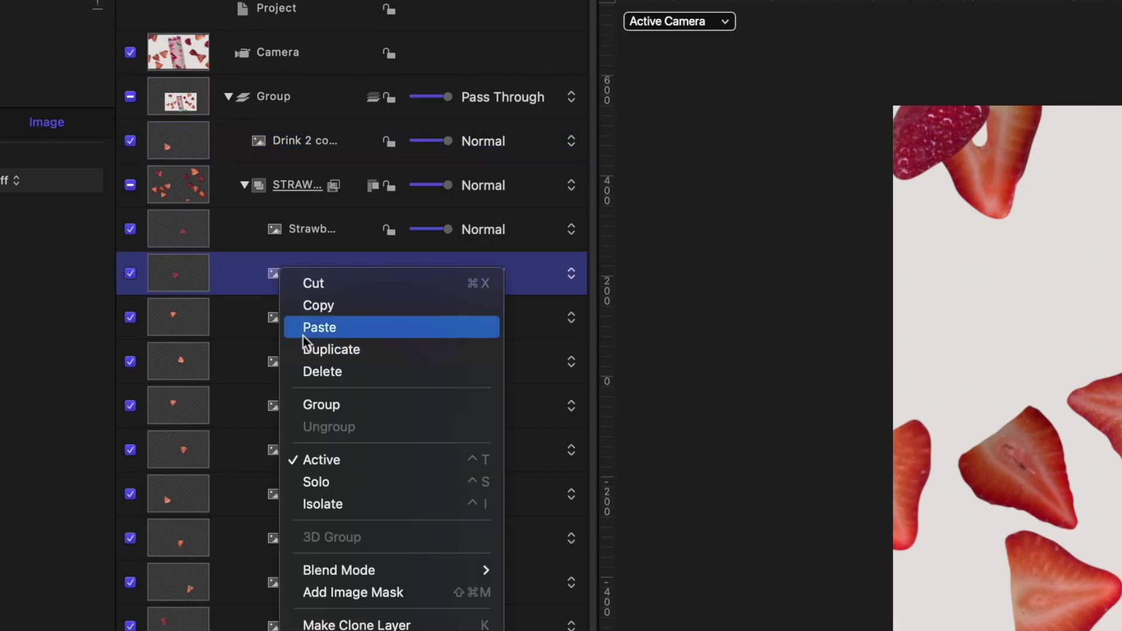
pyautogui.click(304, 189)
pyautogui.moveTo(304, 189); pyautogui.dragTo(308, 125)
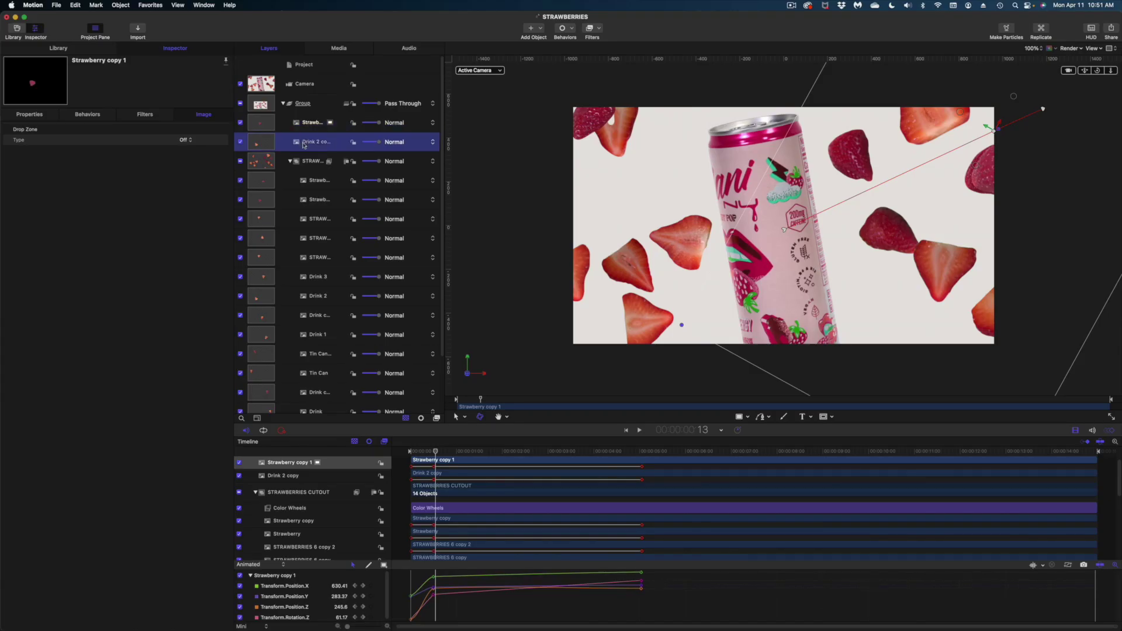
# Reset the position and Z rotation parameters of Strawberry copy 1 and Drink 2 copy together to remove their keyframes.
pyautogui.keyDown('shift'); pyautogui.click(314, 124); pyautogui.keyUp('shift')
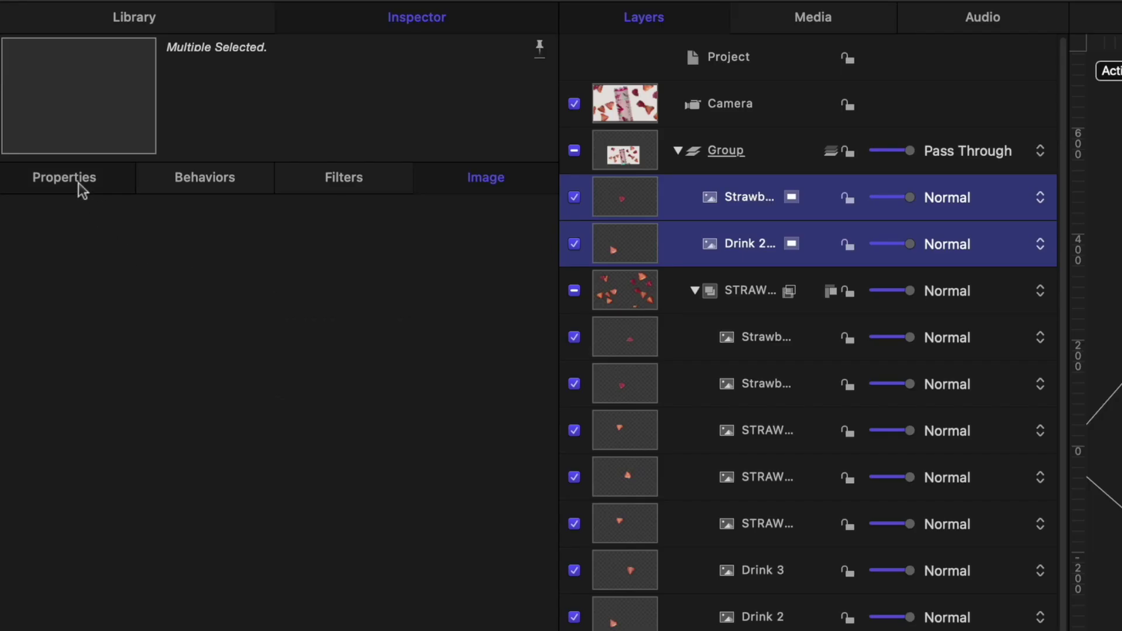
pyautogui.click(82, 190)
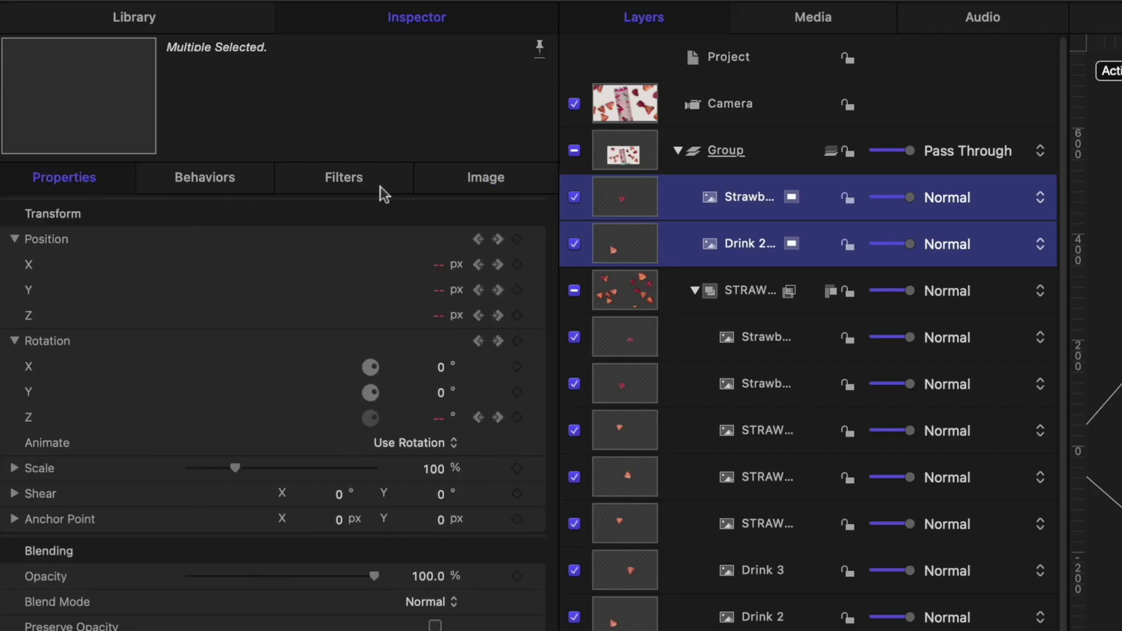
pyautogui.click(536, 240)
pyautogui.click(553, 260)
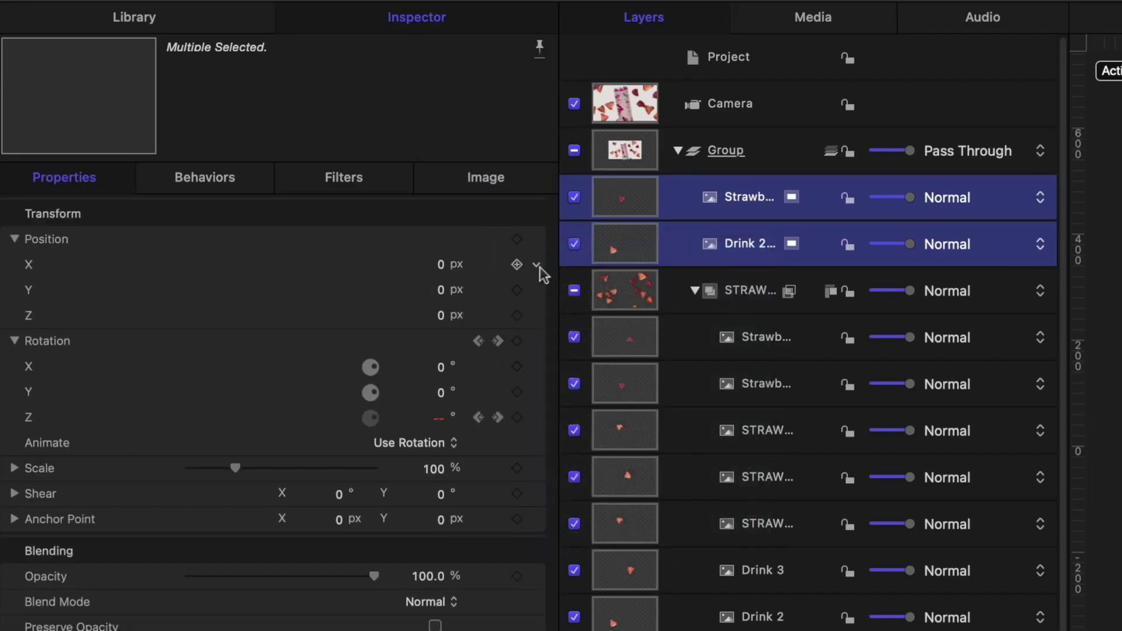
pyautogui.click(536, 418)
pyautogui.click(558, 431)
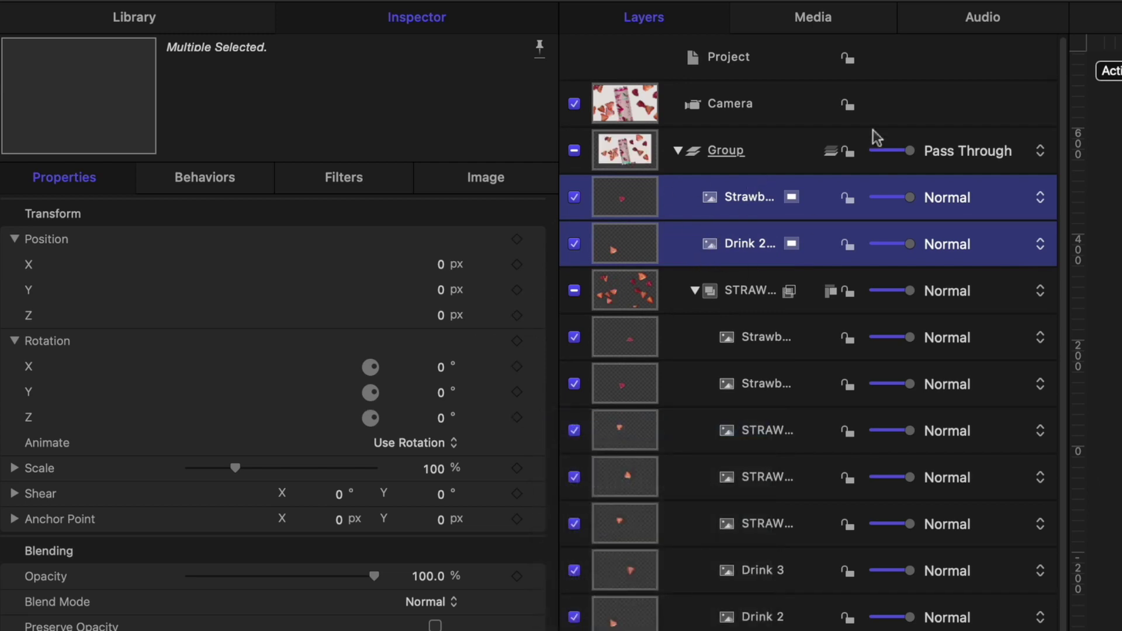
# Set Strawberry copy 1's Z position to 830 px and bring the Drink 2 copy closer to the camera as well.
pyautogui.click(992, 103)
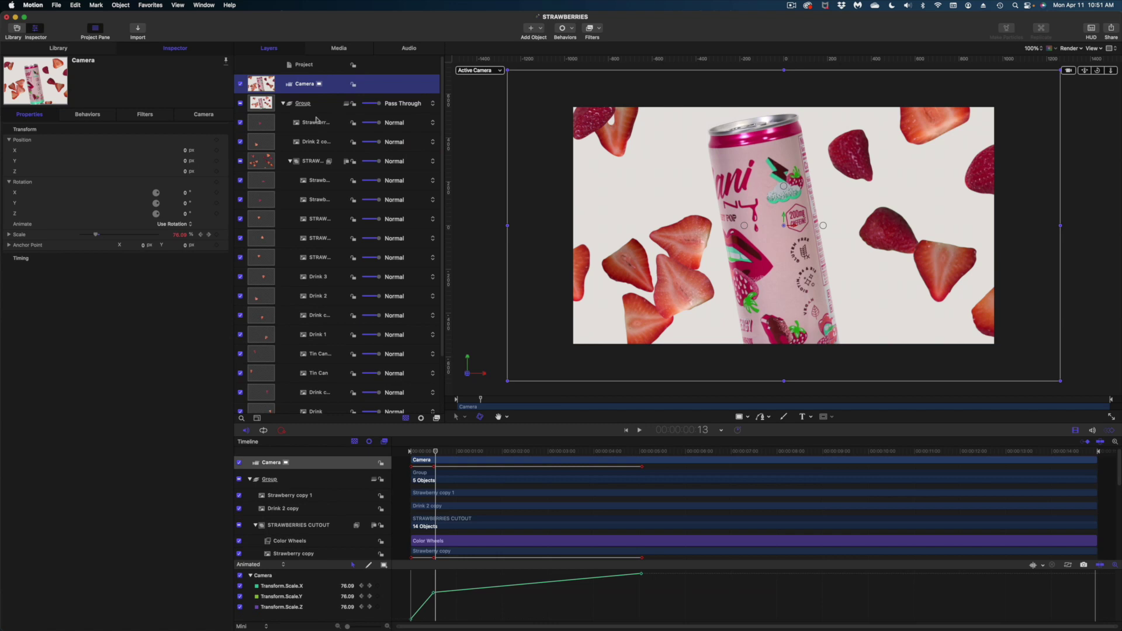
pyautogui.click(313, 122)
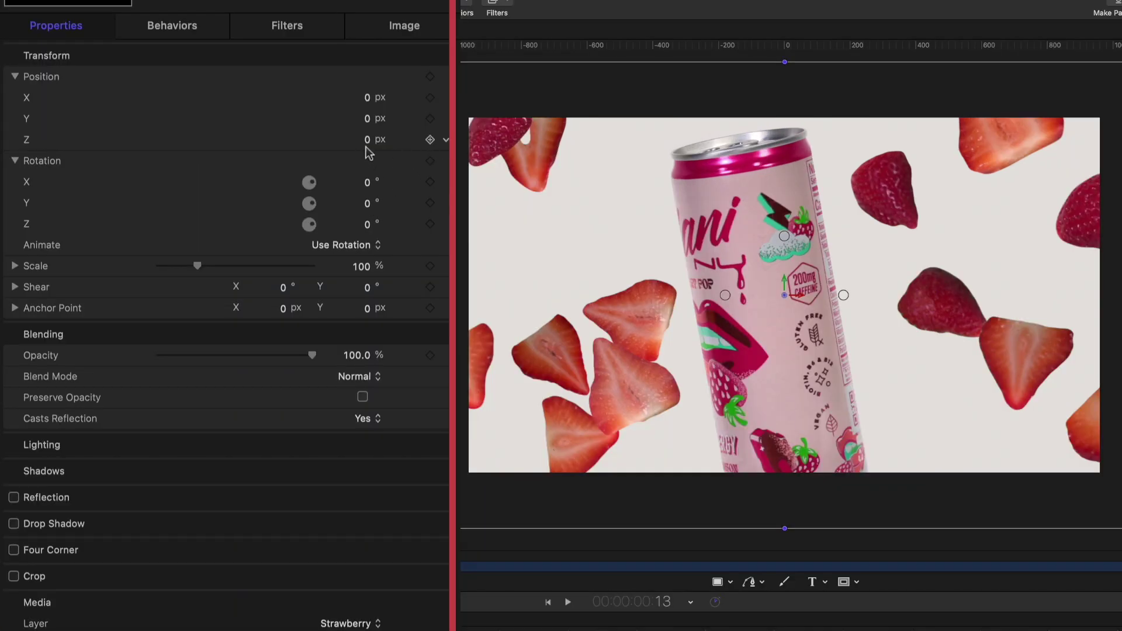
pyautogui.click(183, 171)
pyautogui.moveTo(349, 139); pyautogui.dragTo(384, 144)
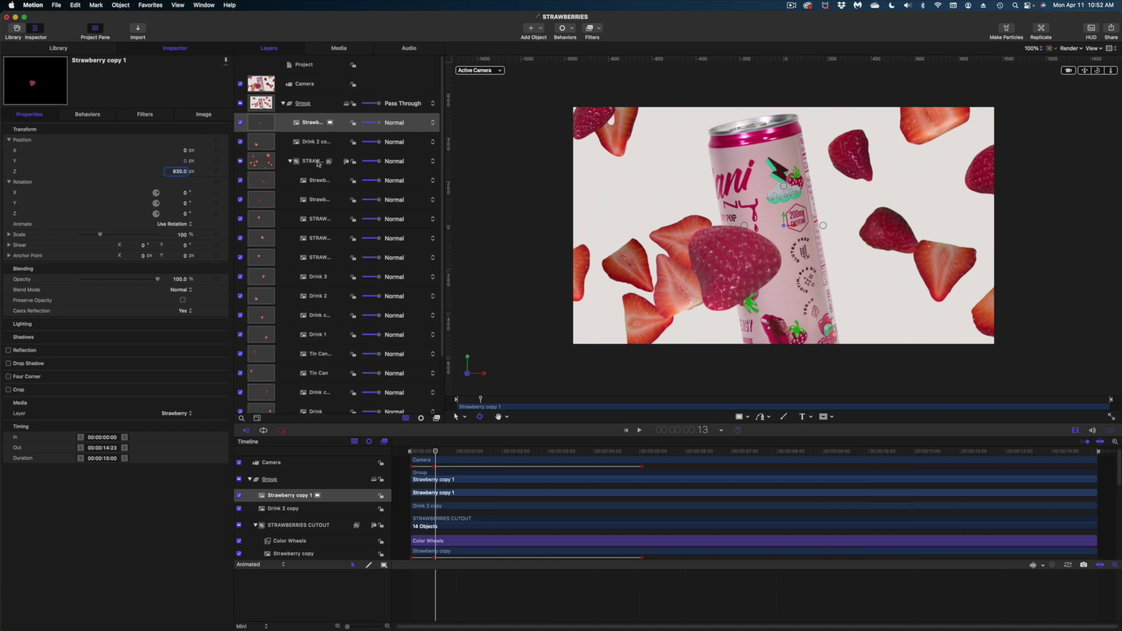
pyautogui.click(318, 164)
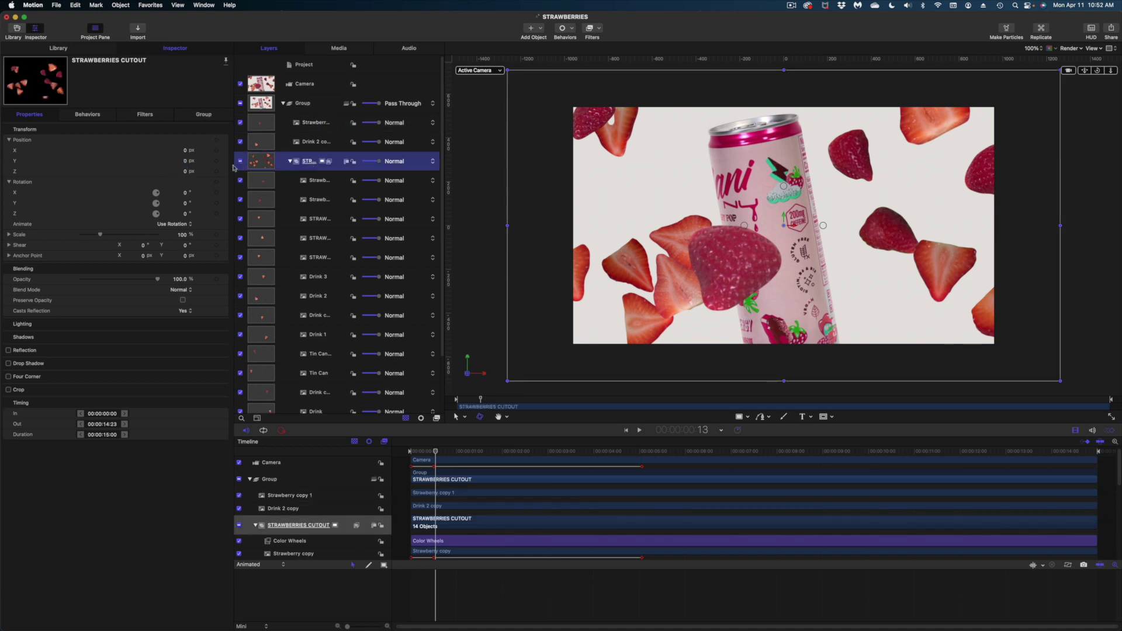
pyautogui.click(316, 123)
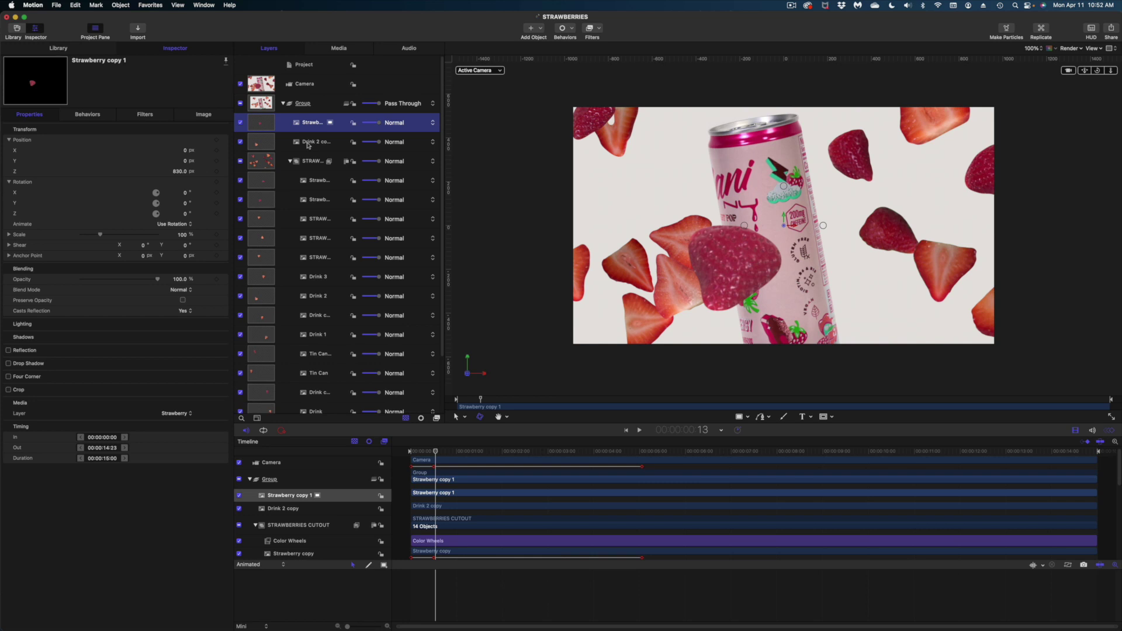
pyautogui.click(308, 143)
pyautogui.moveTo(188, 176); pyautogui.dragTo(185, 172)
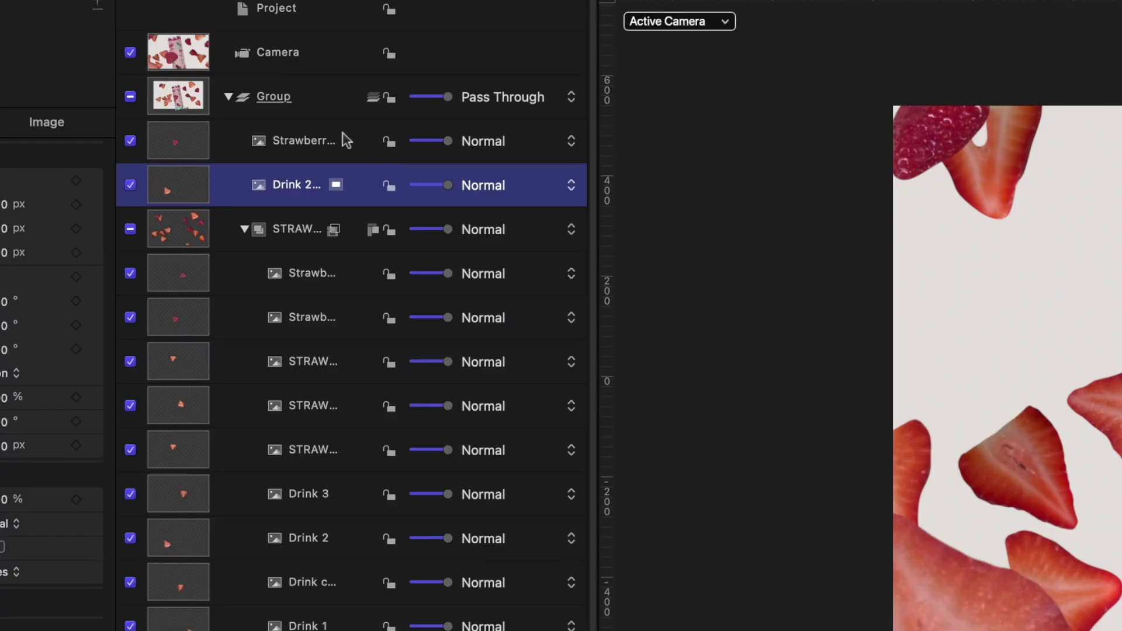
# Group Strawberry copy 1 and Drink 2 copy.
pyautogui.keyDown('shift'); pyautogui.click(307, 142); pyautogui.keyUp('shift')
pyautogui.rightClick(312, 146)
pyautogui.click(351, 272)
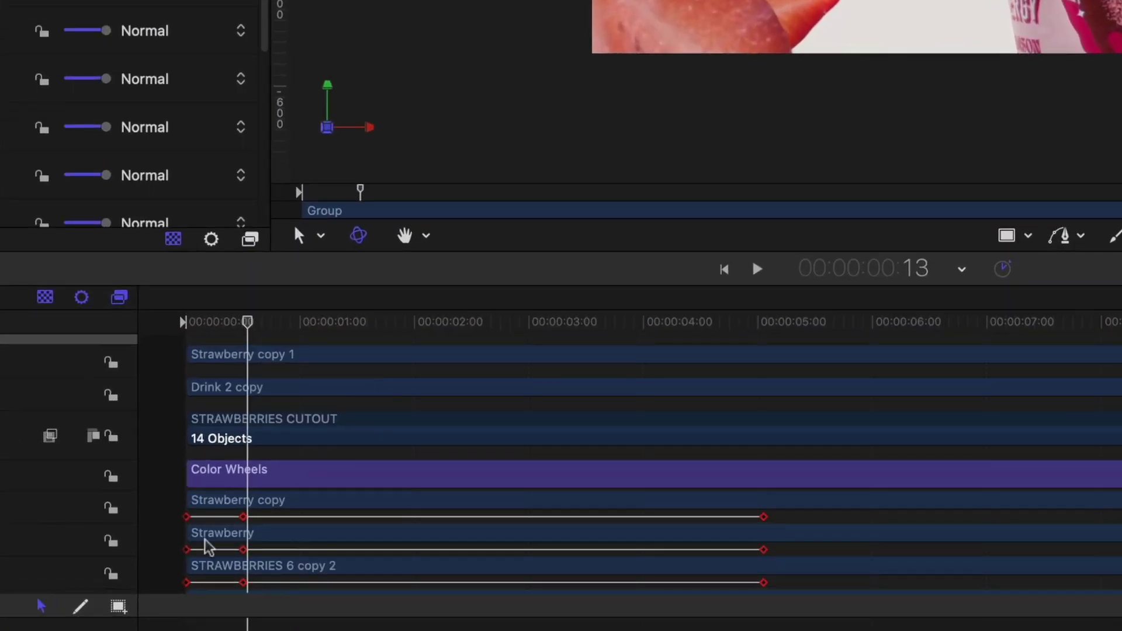
# Copy the Color Wheels filter from STRAWBERRIES CUTOUT to the new group holding the two foreground strawberries.
pyautogui.rightClick(266, 472)
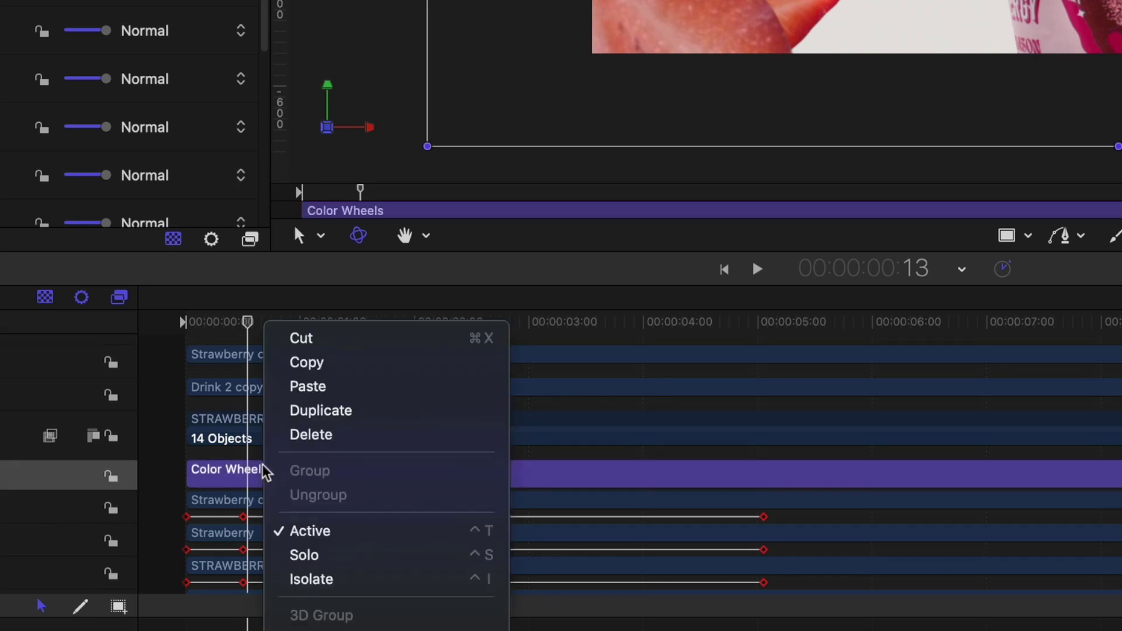
pyautogui.click(304, 364)
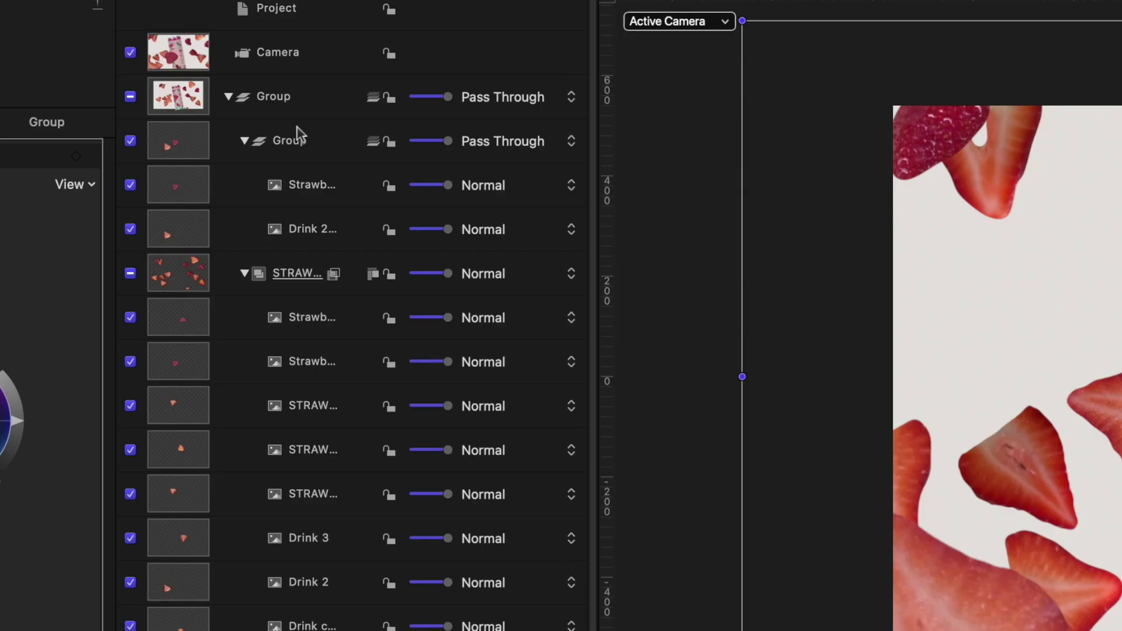
pyautogui.click(303, 140)
pyautogui.rightClick(305, 140)
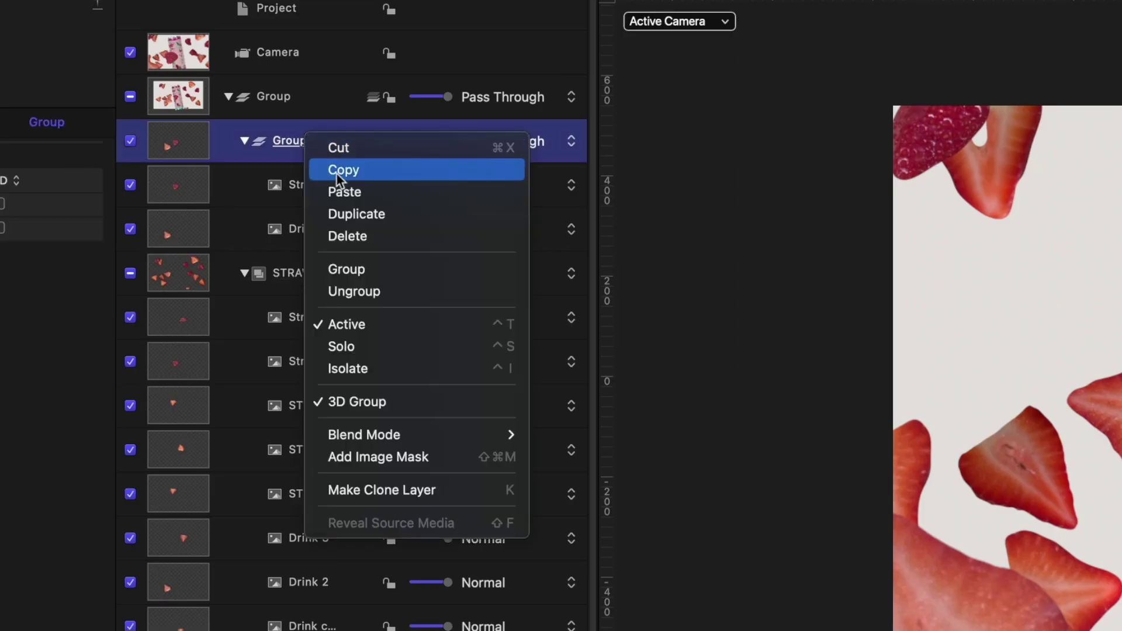
pyautogui.click(330, 194)
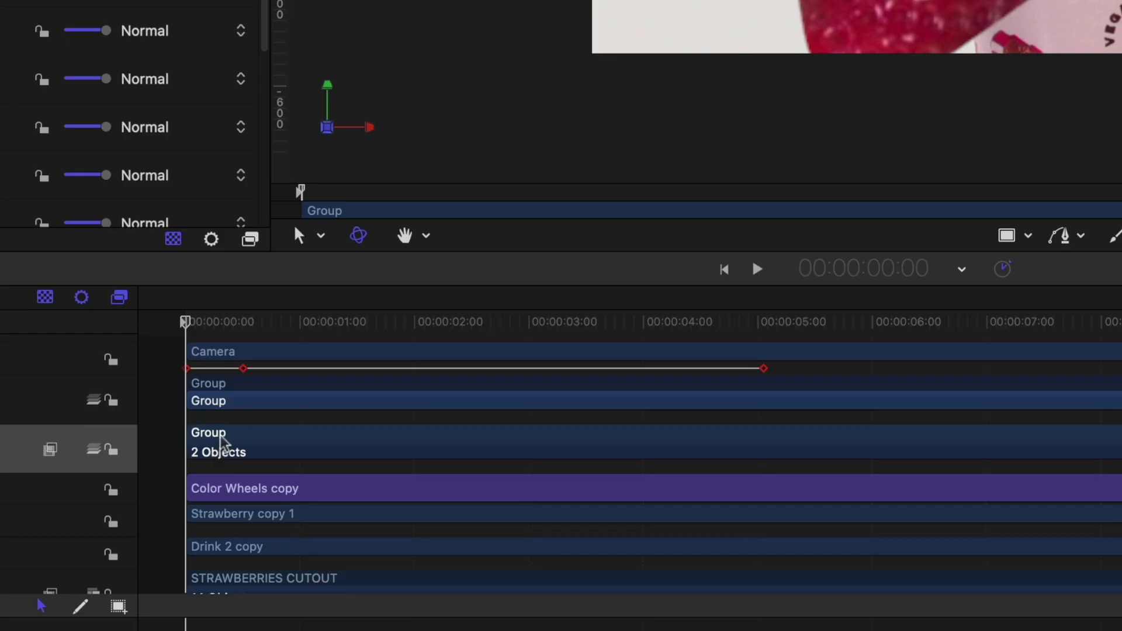
# Shift the foreground strawberry group in the timeline so that it starts at frame 20.
pyautogui.moveTo(222, 441); pyautogui.dragTo(340, 485)
pyautogui.moveTo(251, 358); pyautogui.dragTo(298, 393)
pyautogui.click(333, 439)
pyautogui.moveTo(333, 438); pyautogui.dragTo(323, 439)
pyautogui.moveTo(266, 321); pyautogui.dragTo(283, 328)
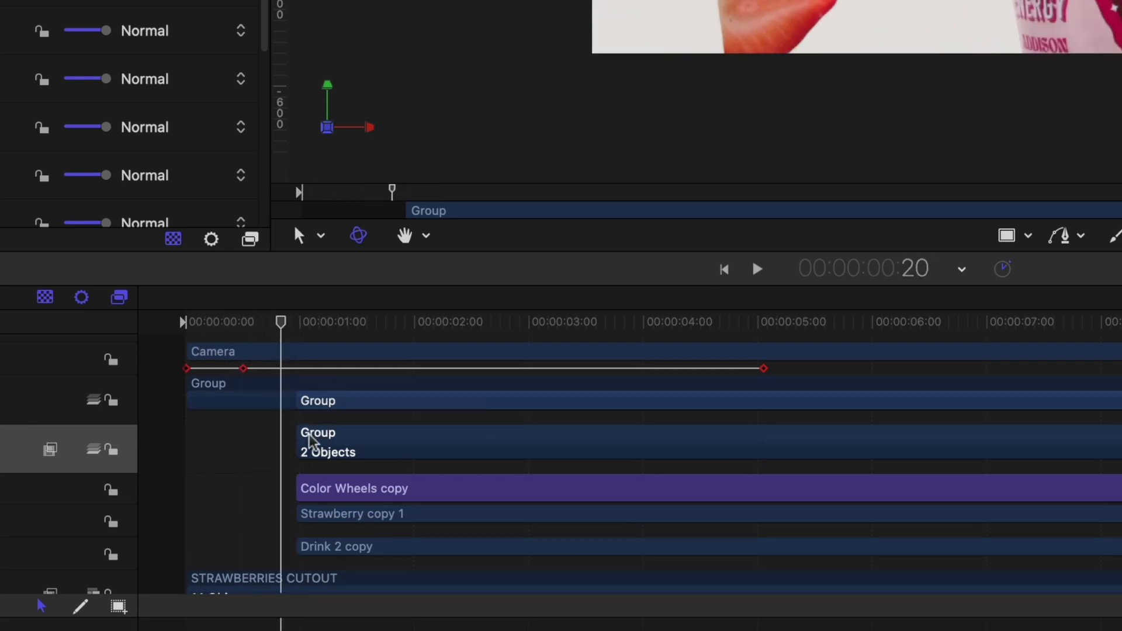
pyautogui.moveTo(313, 446); pyautogui.dragTo(298, 446)
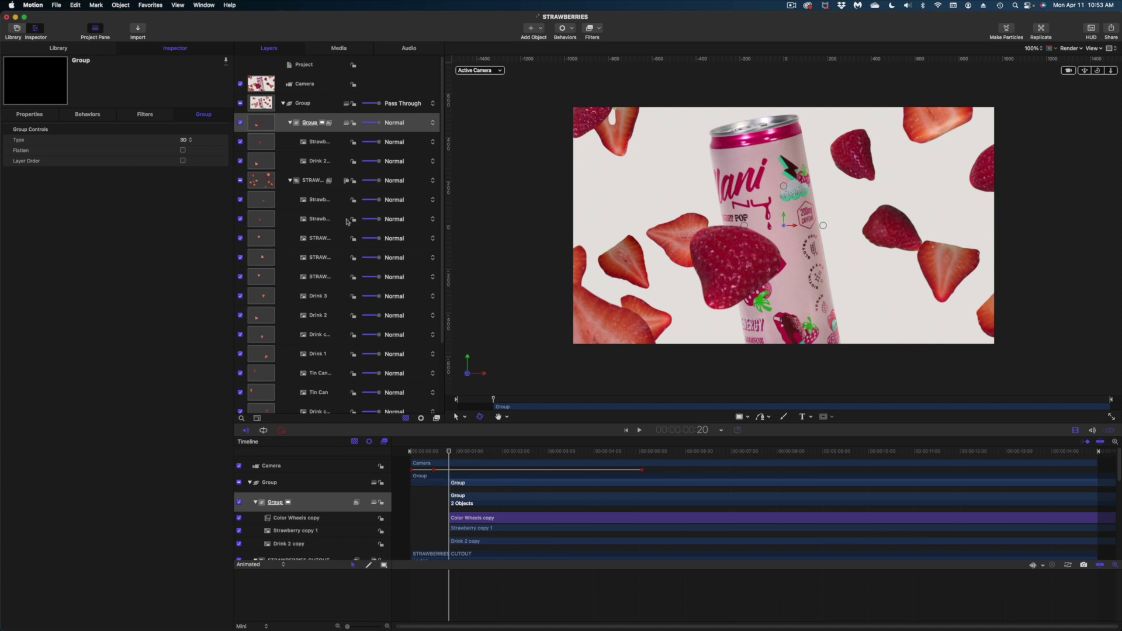
# Keyframe Strawberry copy 1's Position and Z Rotation at frame 20, placing it outside the frame's upper-left corner.
pyautogui.click(320, 145)
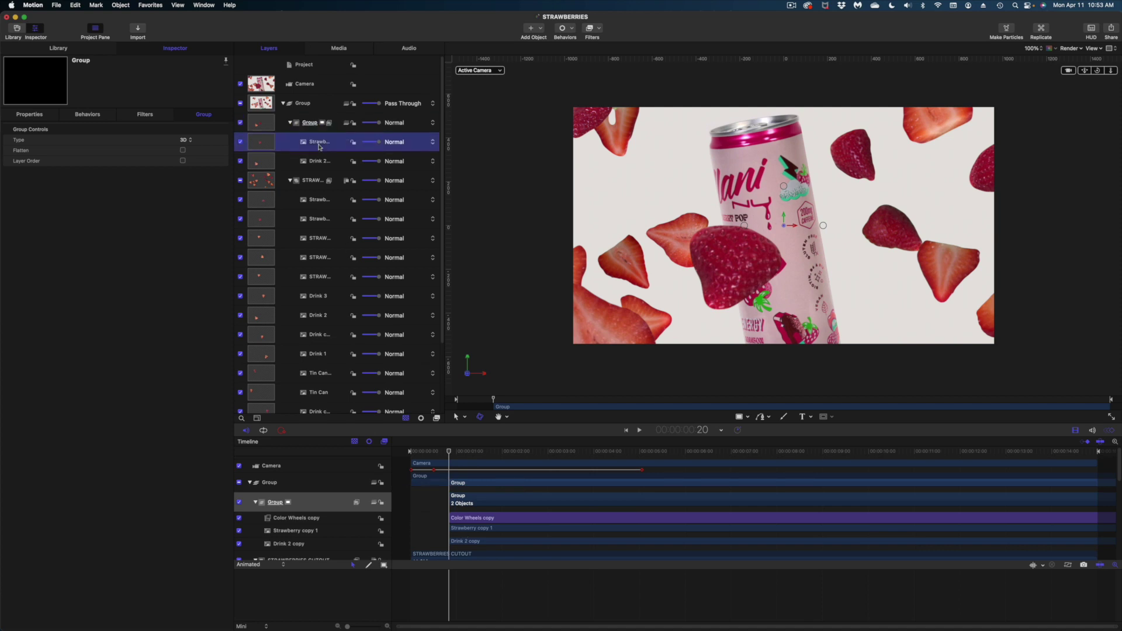
pyautogui.click(32, 114)
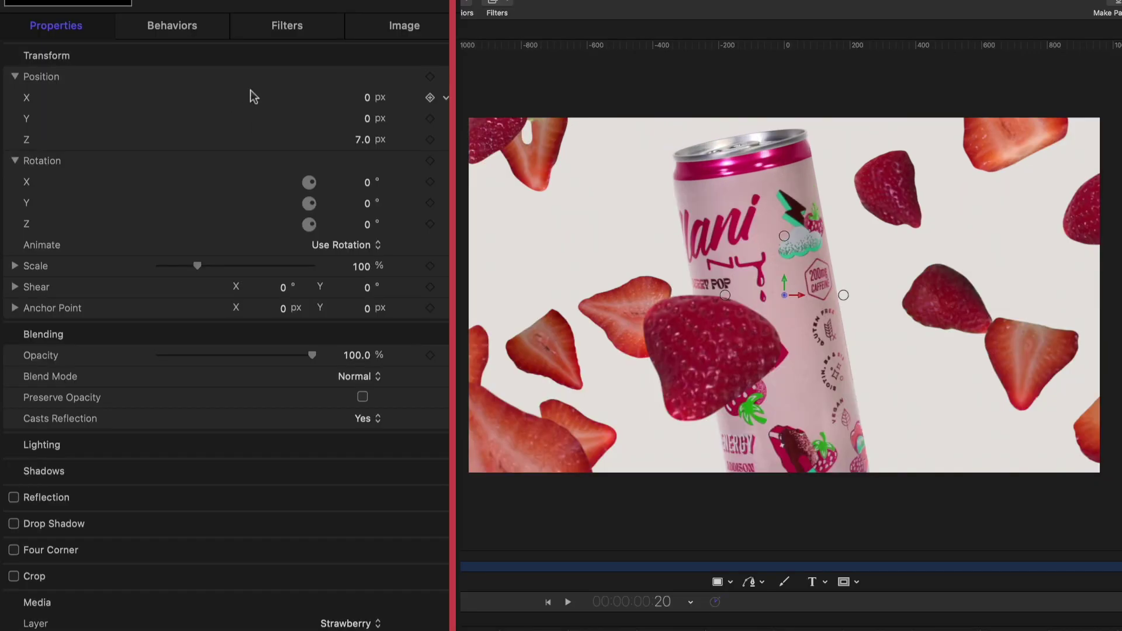
pyautogui.click(430, 77)
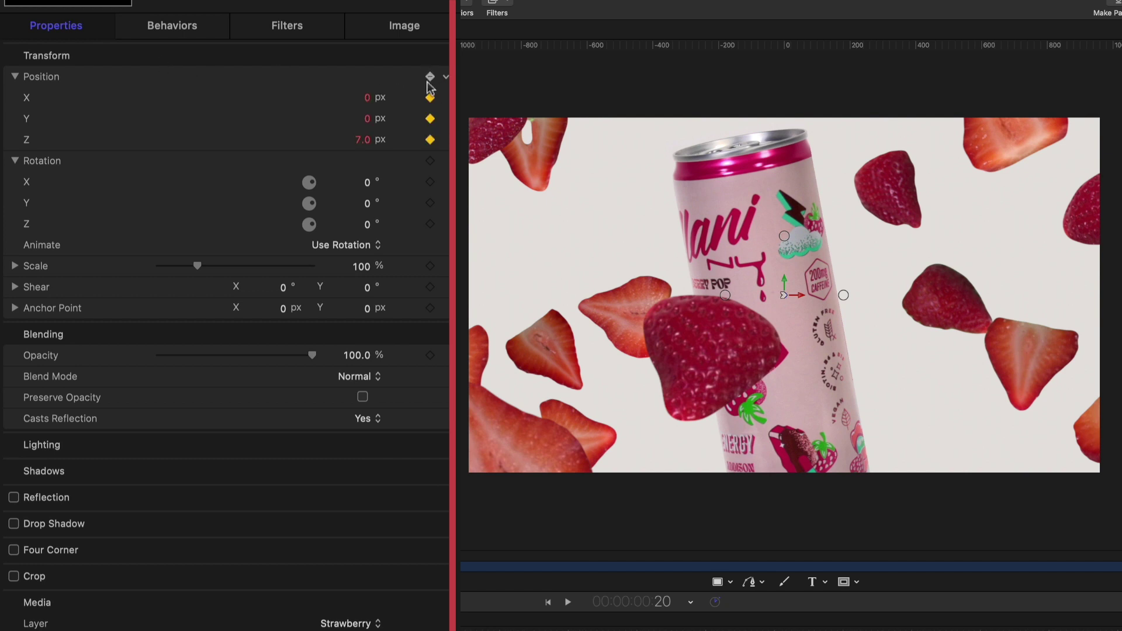
pyautogui.click(431, 224)
pyautogui.moveTo(695, 355); pyautogui.dragTo(522, 50)
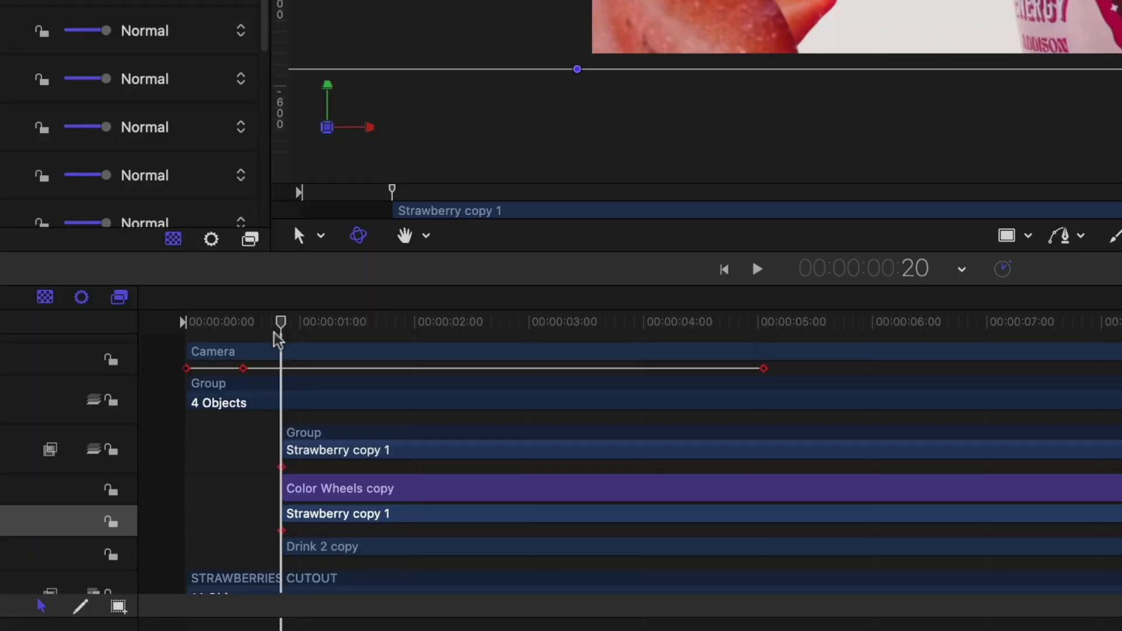
# At 1:16, move Strawberry copy 1 past the lower-right edge to about X 539, Y -125 px and set its Z Rotation to 11°.
pyautogui.press('space')
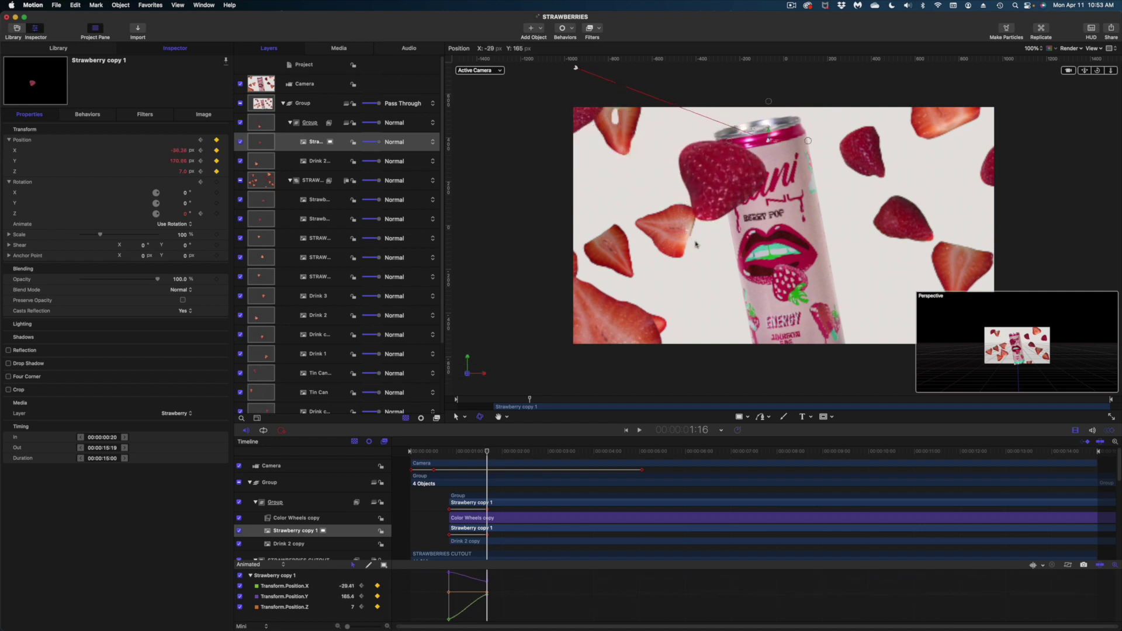
pyautogui.moveTo(695, 245); pyautogui.dragTo(974, 390)
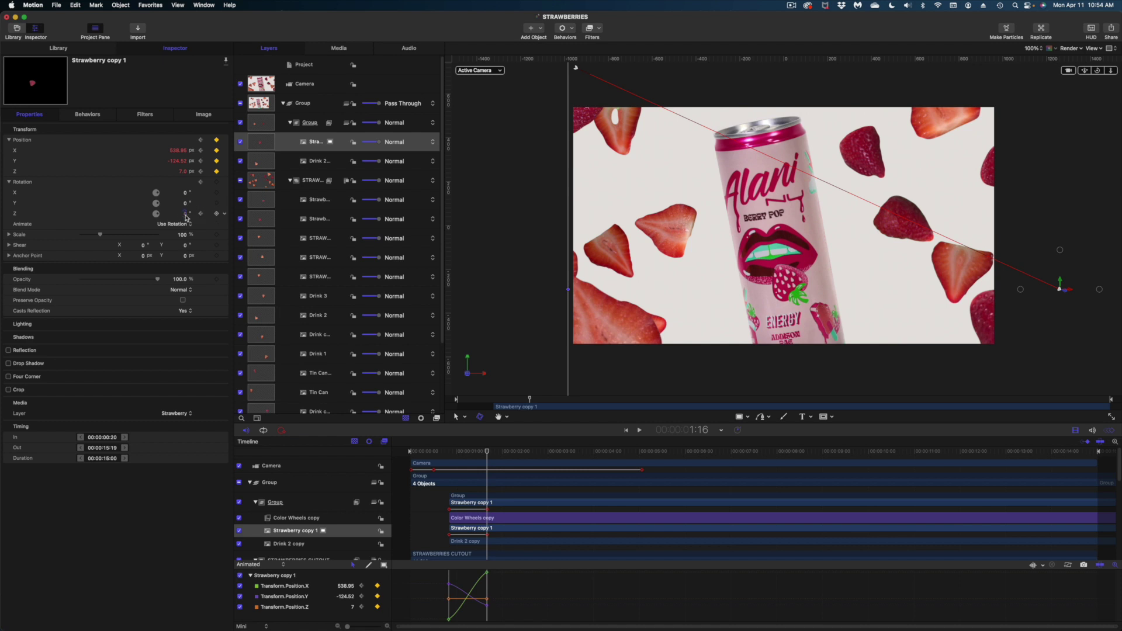
pyautogui.moveTo(185, 218); pyautogui.dragTo(280, 364)
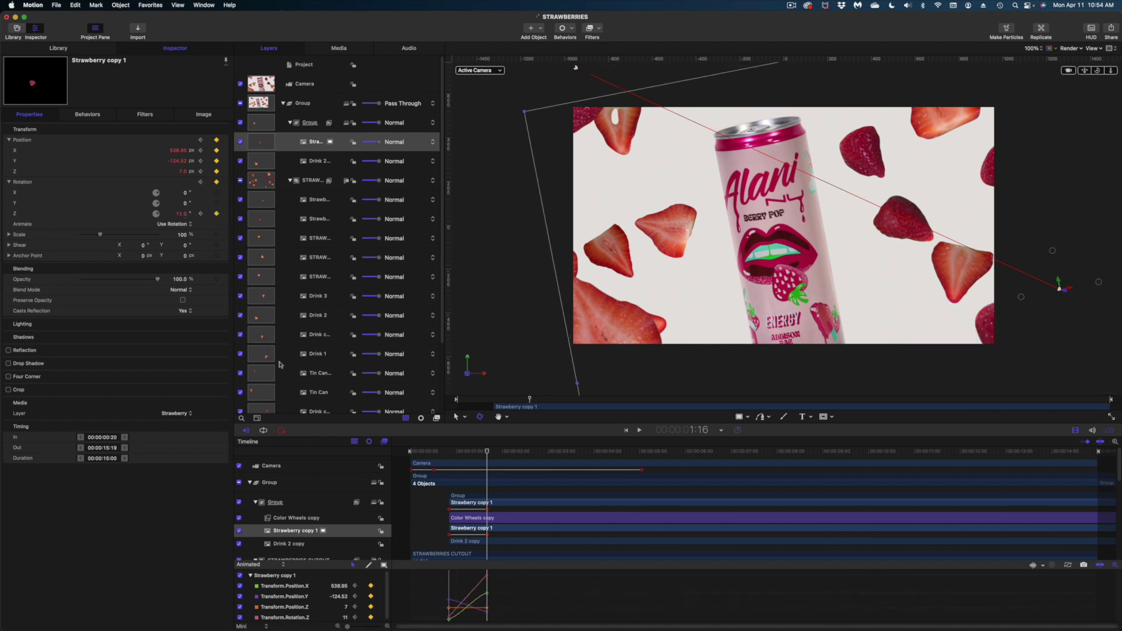
# Keyframe Drink 2 copy's Position and Z Rotation at frame 20, placing it past the upper-right corner at about X 852, Y 443 px.
pyautogui.press('Down')
pyautogui.click(313, 165)
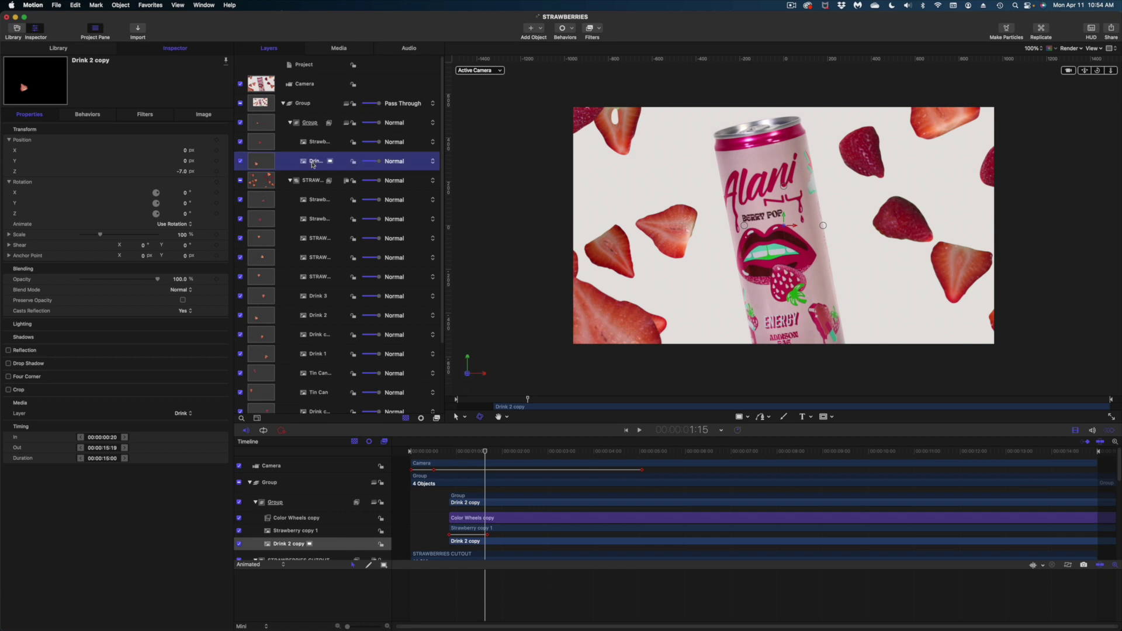
pyautogui.click(449, 452)
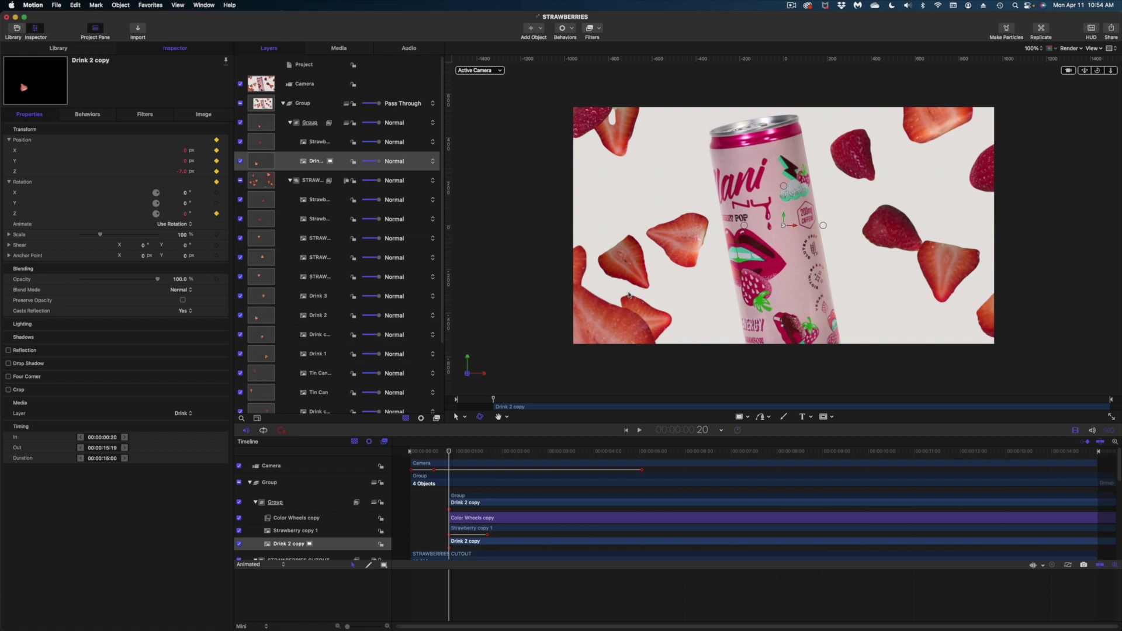
pyautogui.moveTo(629, 295); pyautogui.dragTo(1047, 94)
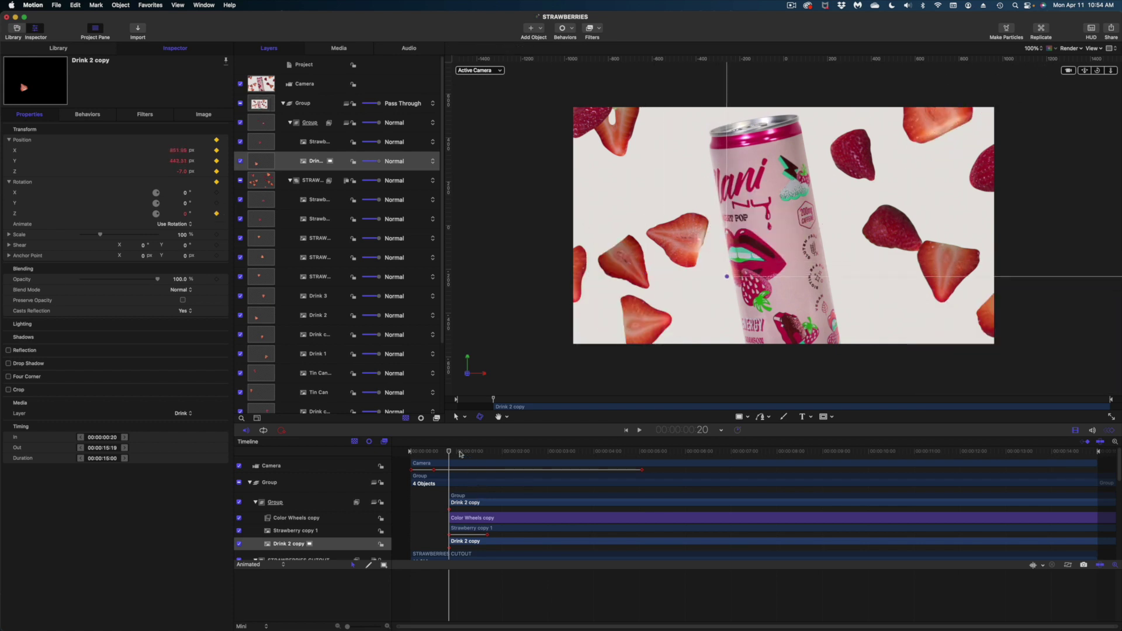
# At 1:19, move Drink 2 copy diagonally across the can to the lower left and keyframe a Z rotation for it.
pyautogui.moveTo(460, 453); pyautogui.dragTo(484, 456)
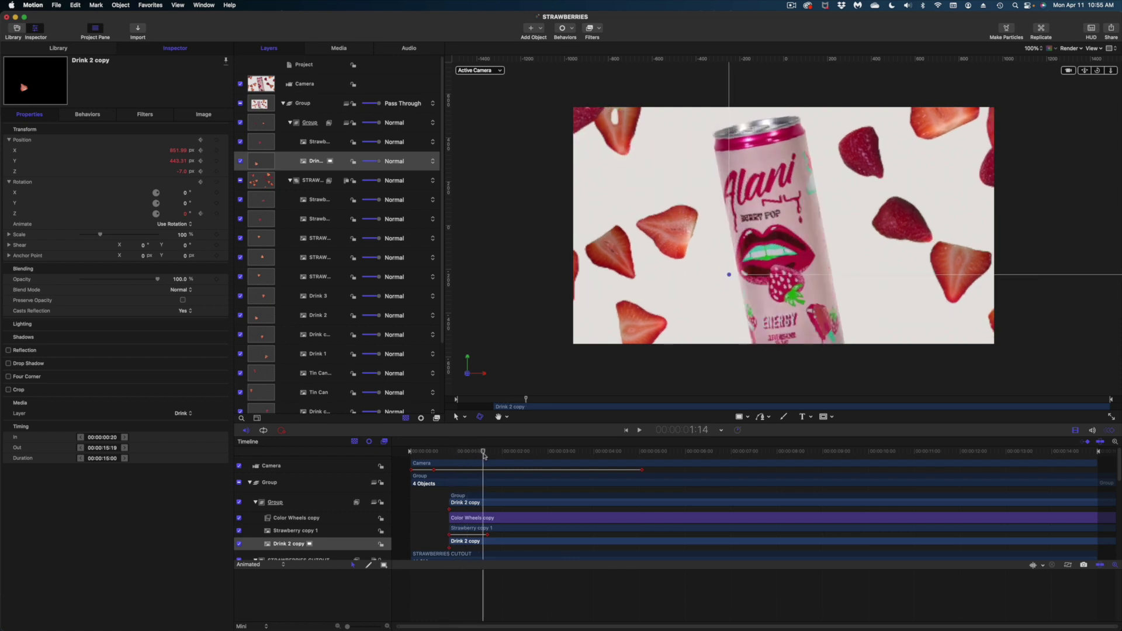
pyautogui.press('space')
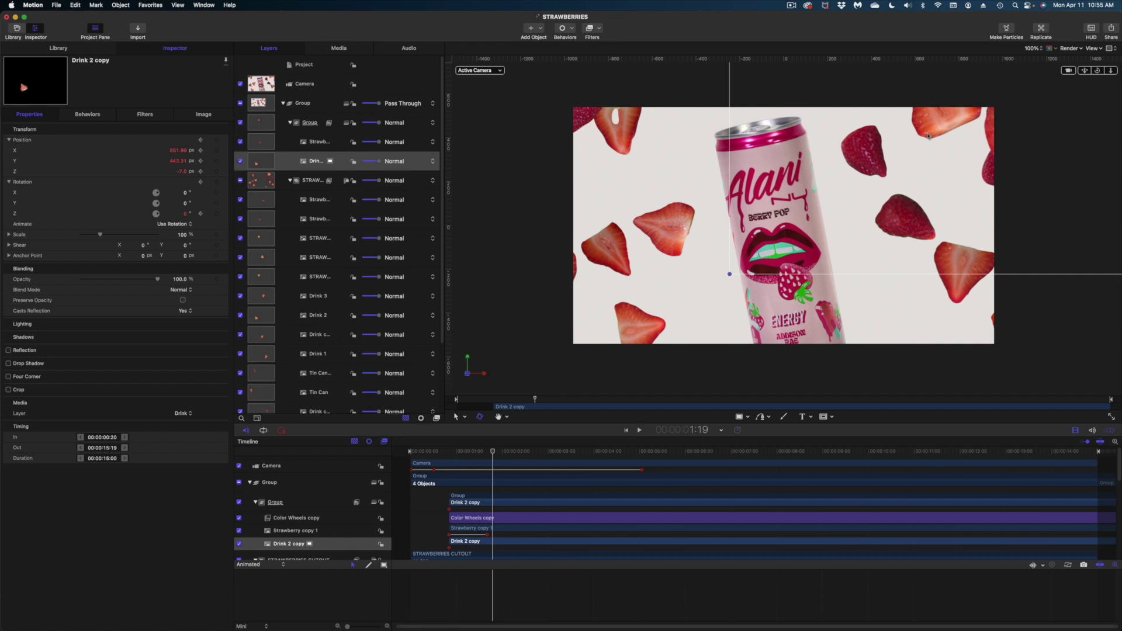
pyautogui.moveTo(929, 136); pyautogui.dragTo(274, 276)
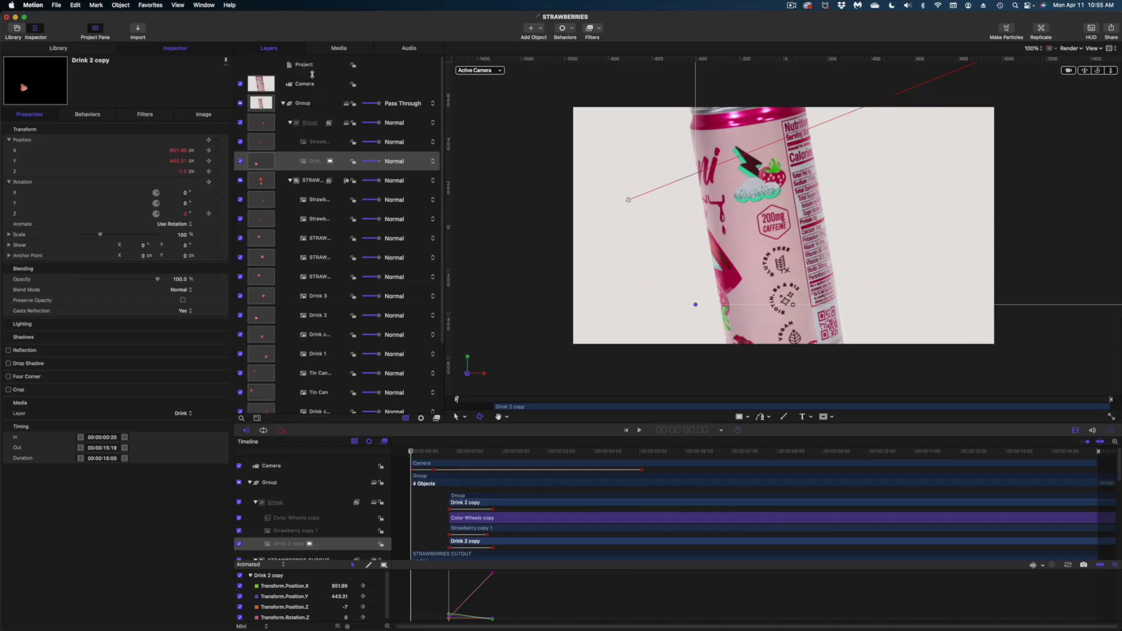
# Show the Camera's Depth of Field settings with the playhead at 1:04, where both foreground strawberries cross the frame.
pyautogui.click(312, 84)
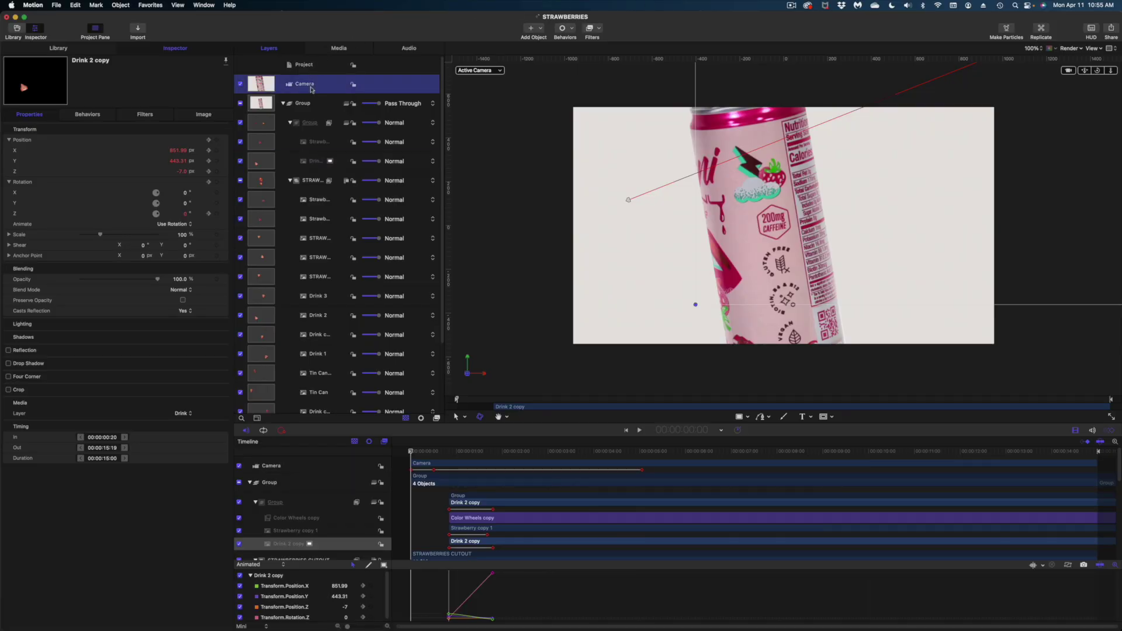
pyautogui.moveTo(431, 456); pyautogui.dragTo(464, 457)
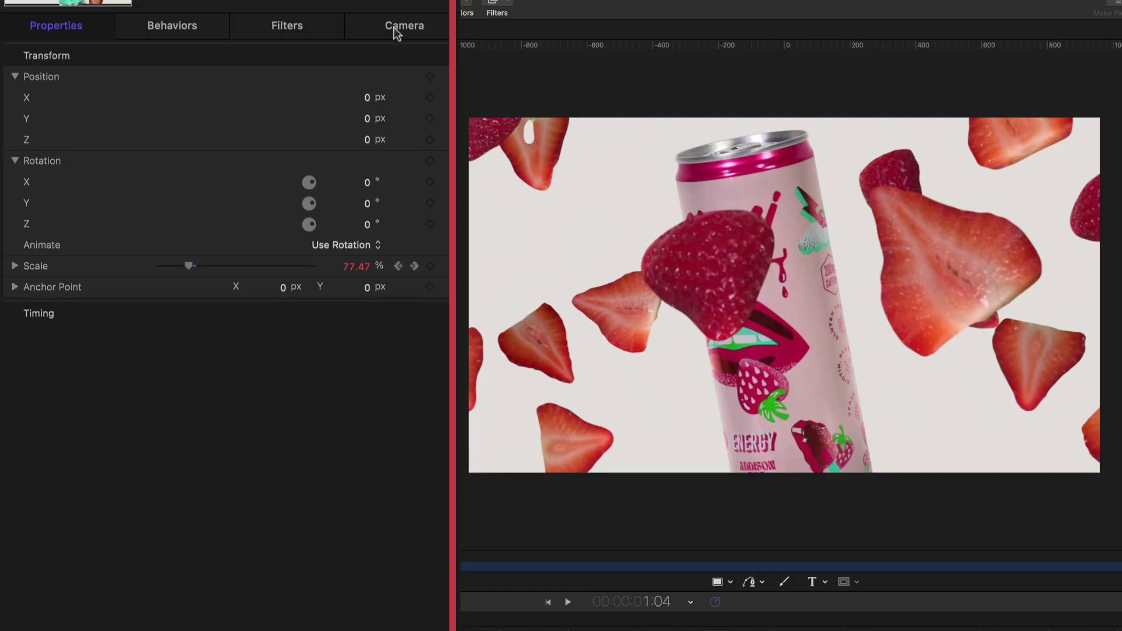
pyautogui.click(202, 113)
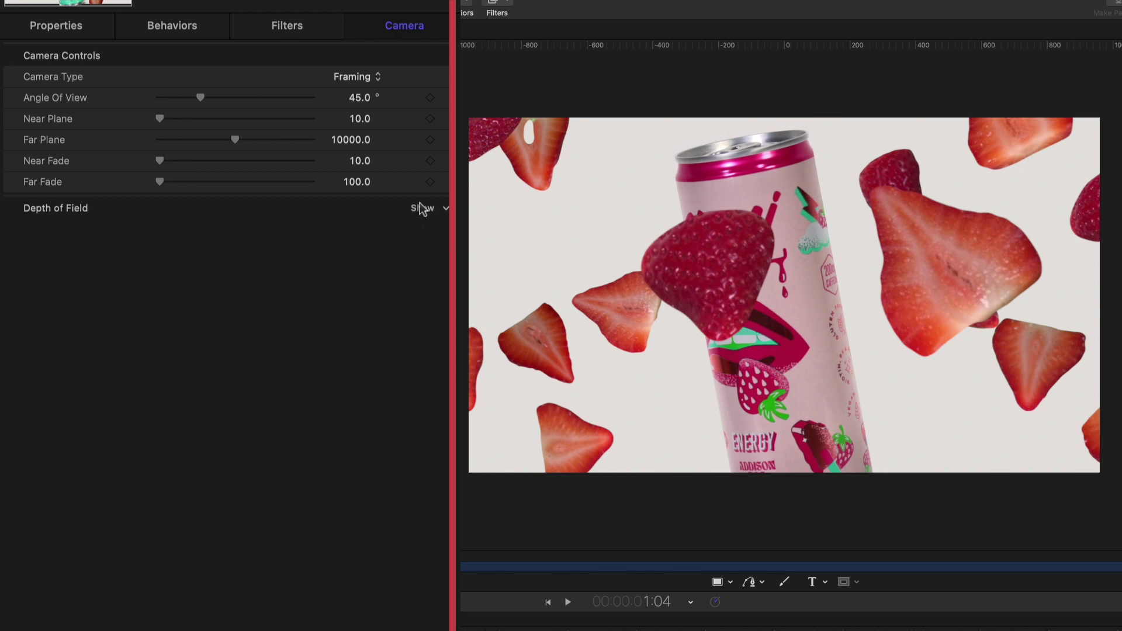
pyautogui.click(423, 208)
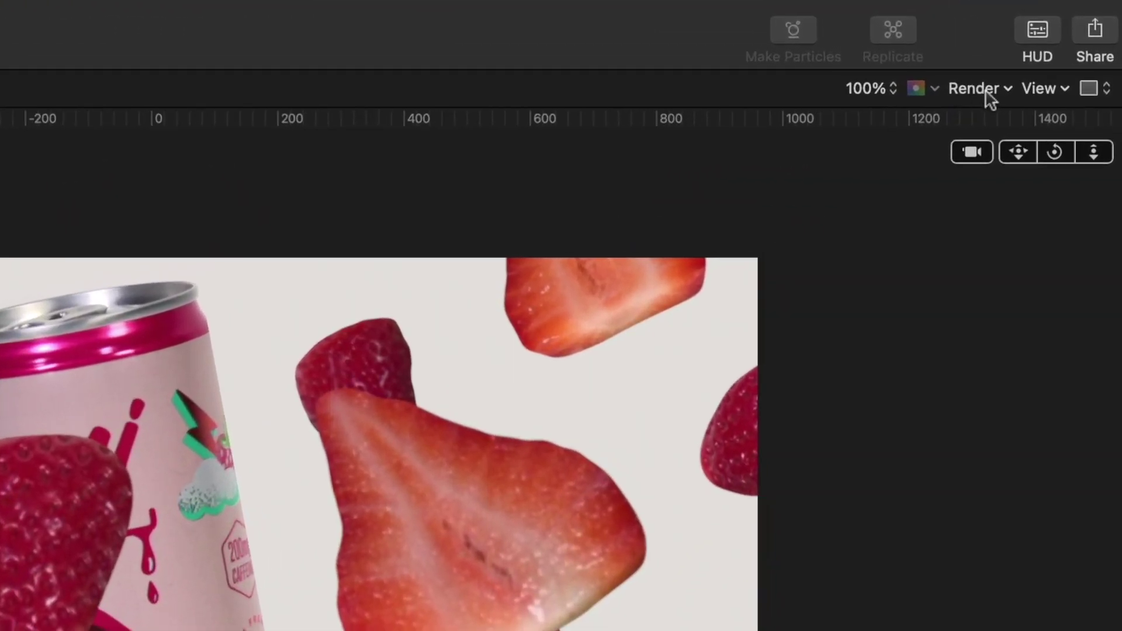
# Turn on Depth of Field rendering and set the camera's DOF Blur Amount to 13, Focus Offset to 157 and Near Focus to 236.
pyautogui.click(985, 90)
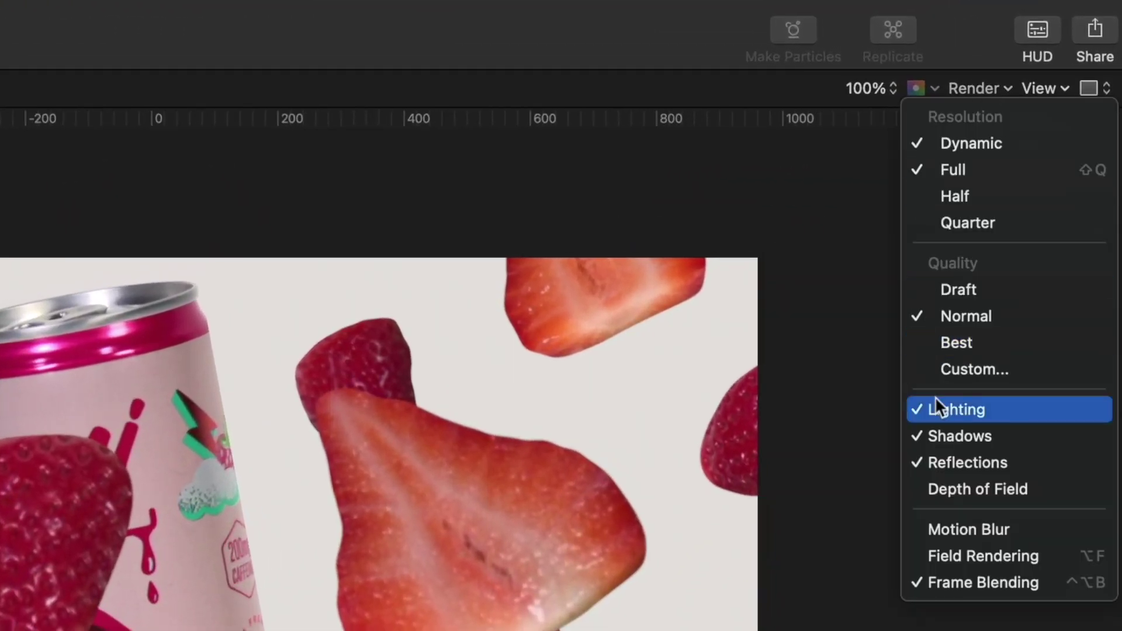
pyautogui.click(950, 488)
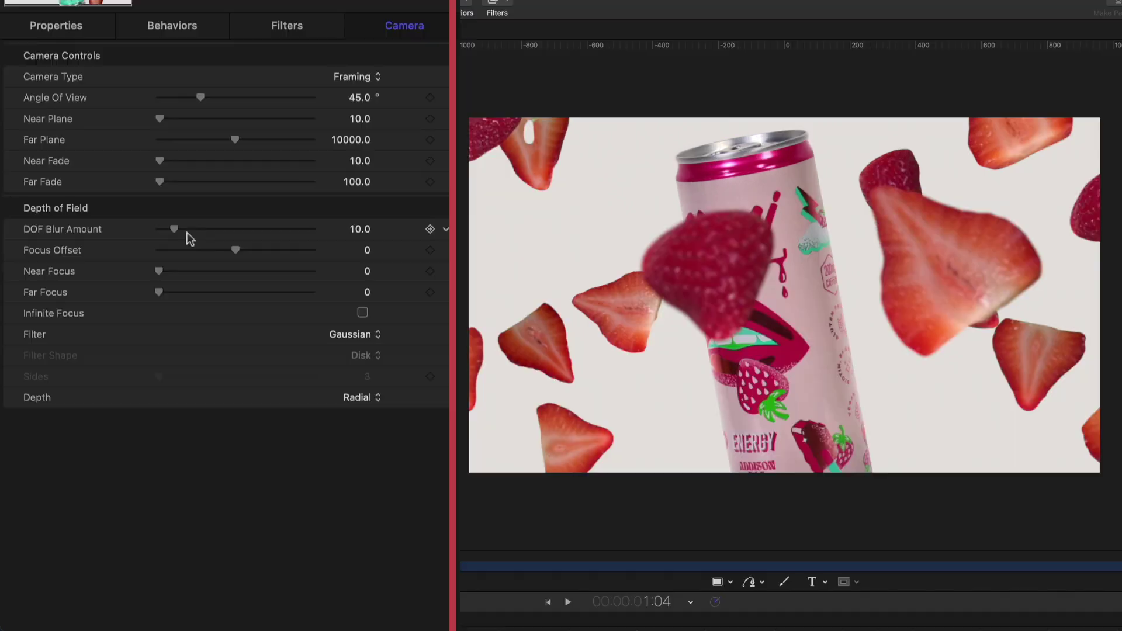
pyautogui.moveTo(94, 216); pyautogui.dragTo(100, 215)
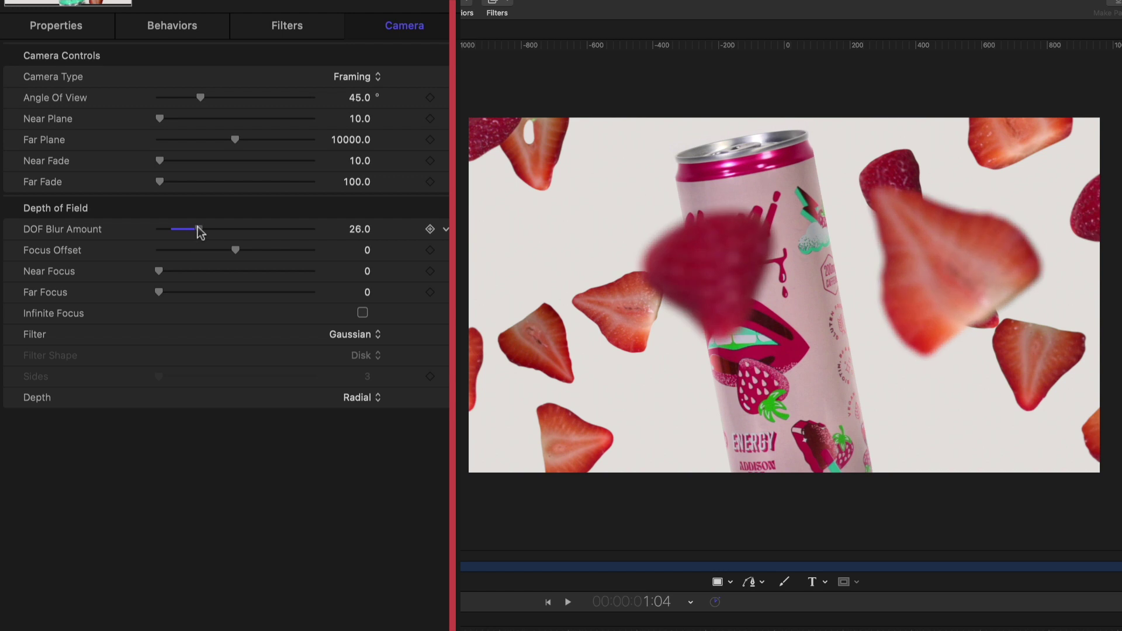
pyautogui.moveTo(201, 232); pyautogui.dragTo(179, 245)
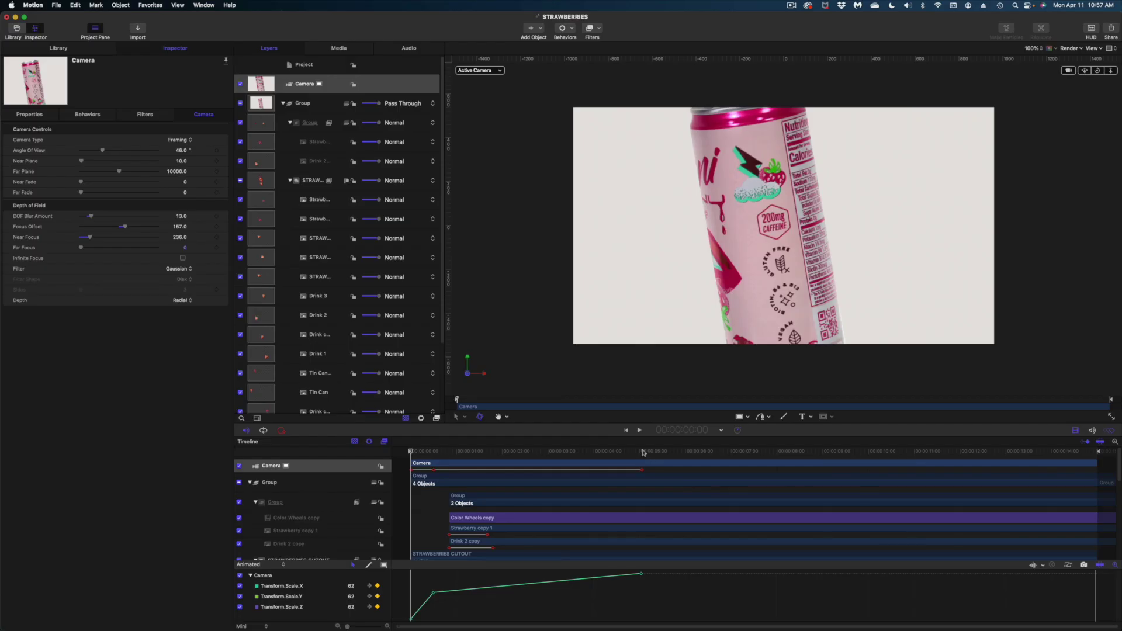
# Shorten the project duration to 5:00 and scrub through the animation to check it.
pyautogui.moveTo(643, 453); pyautogui.dragTo(599, 459)
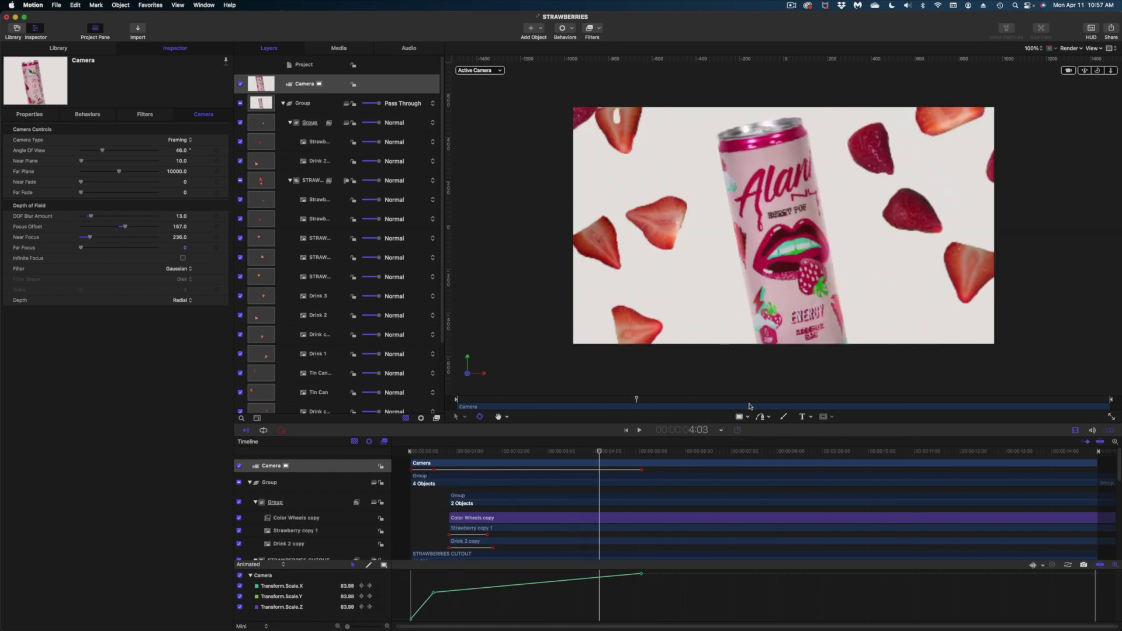
pyautogui.click(722, 433)
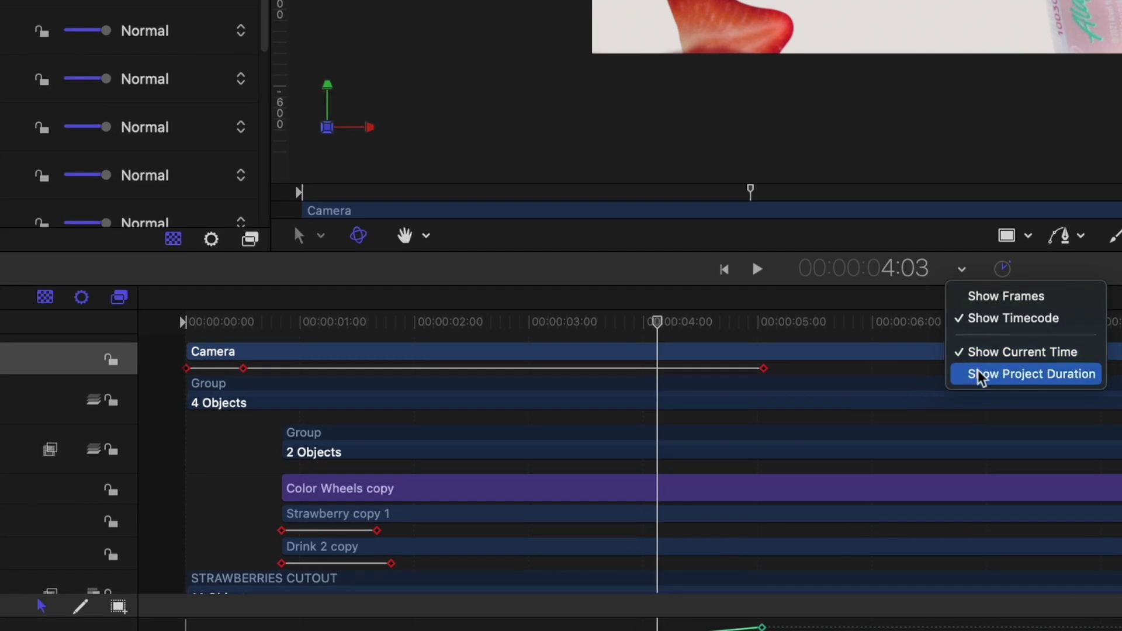
pyautogui.click(981, 374)
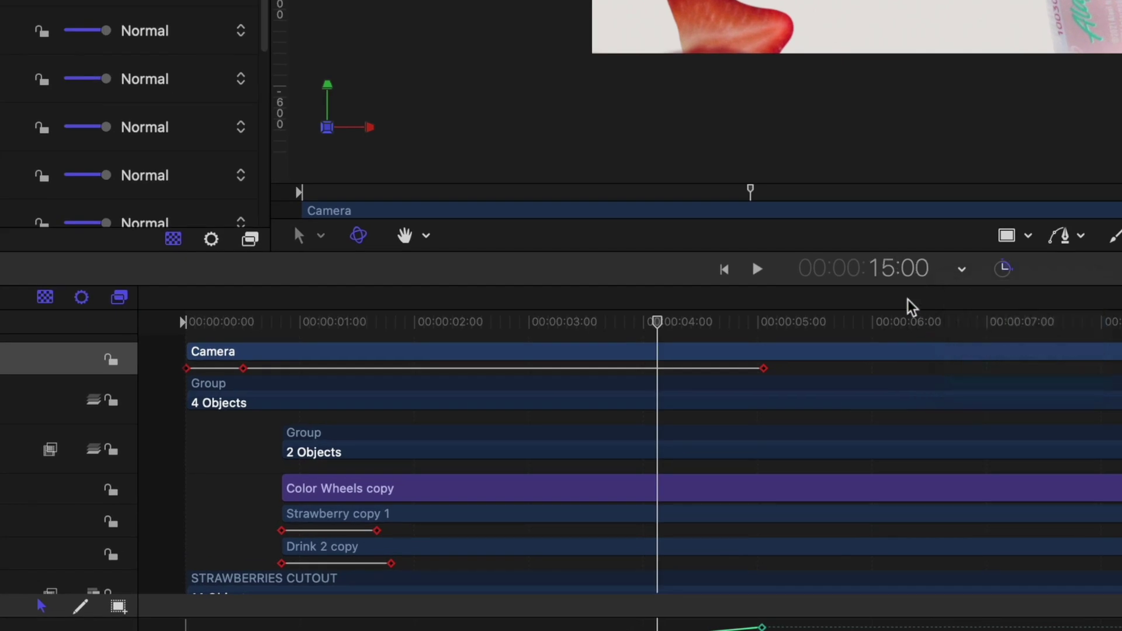
pyautogui.click(911, 269)
pyautogui.write('0500')
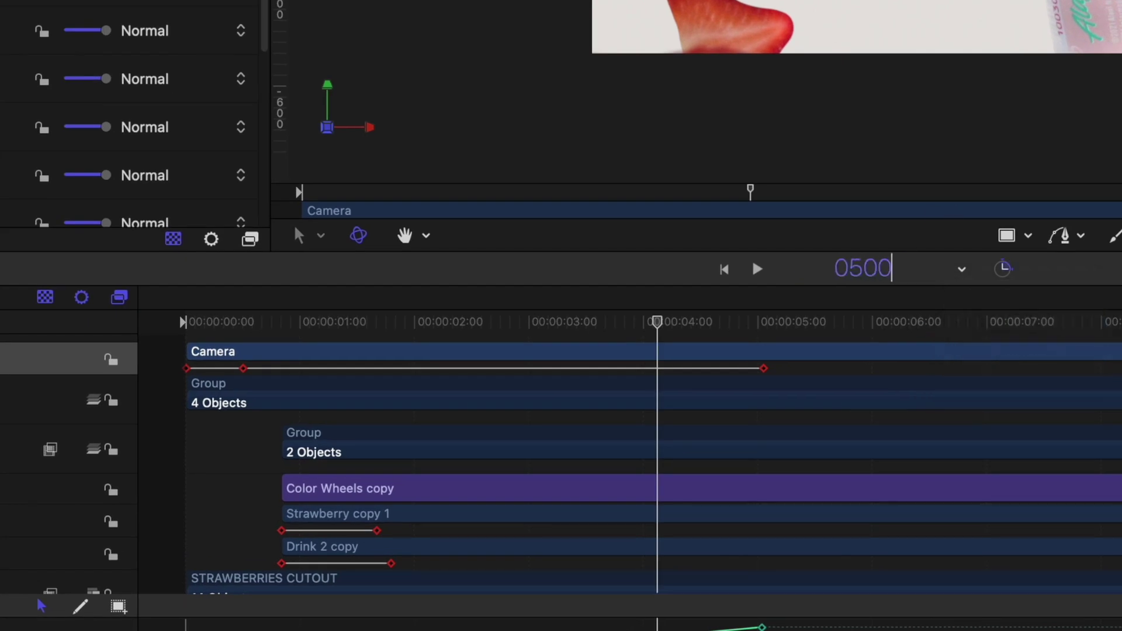
pyautogui.press('Return')
pyautogui.moveTo(961, 451); pyautogui.dragTo(425, 572)
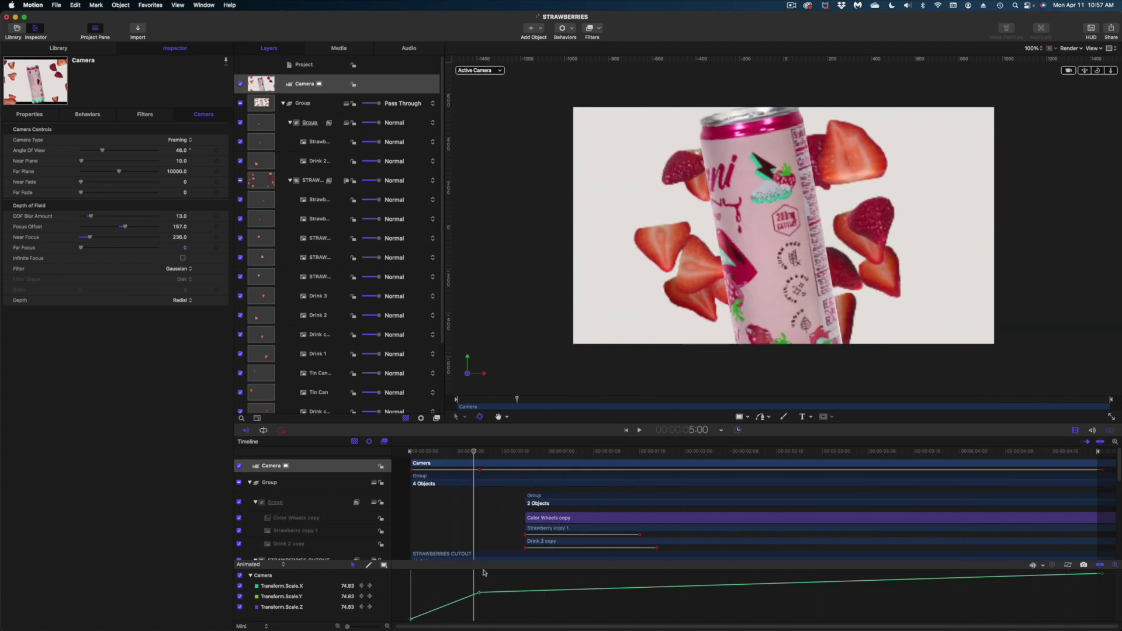